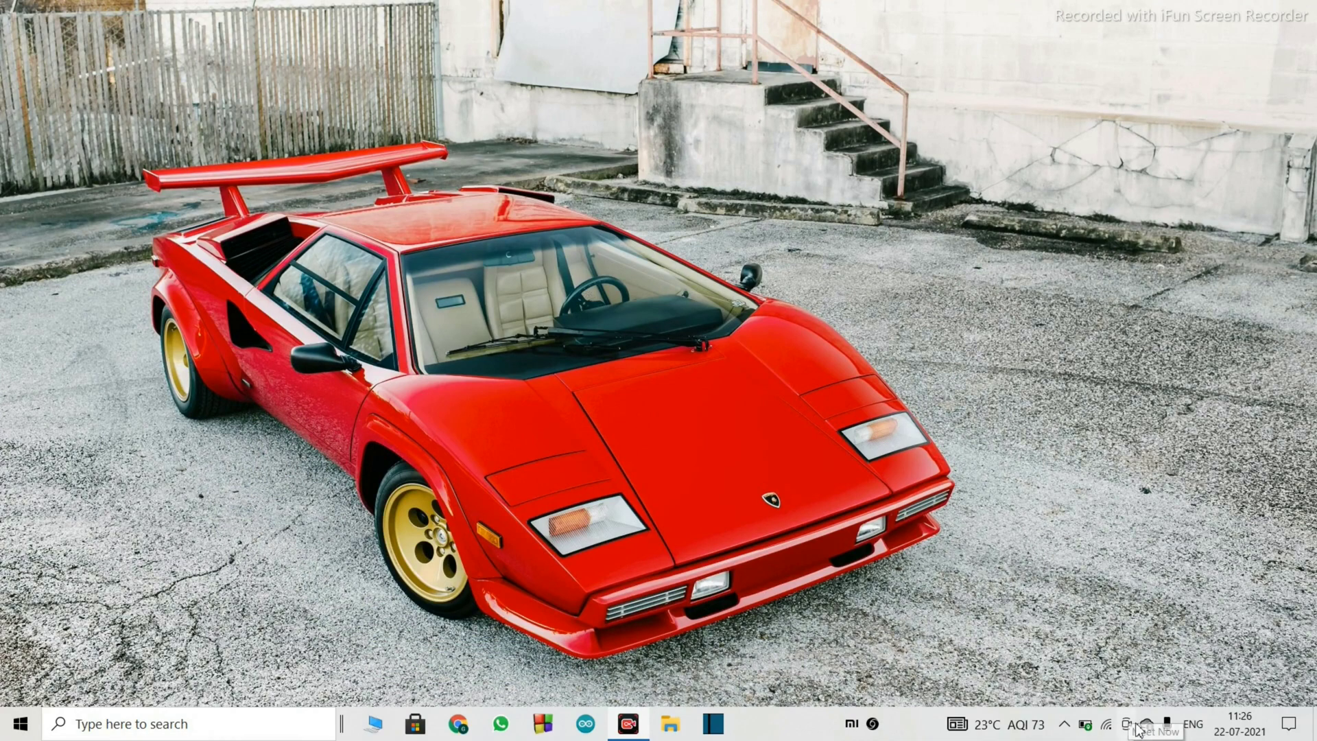
- Check the Wi-Fi connection, refresh the desktop twice, and launch Google Chrome
{"action": "left_click", "coordinate": [1107, 729]}
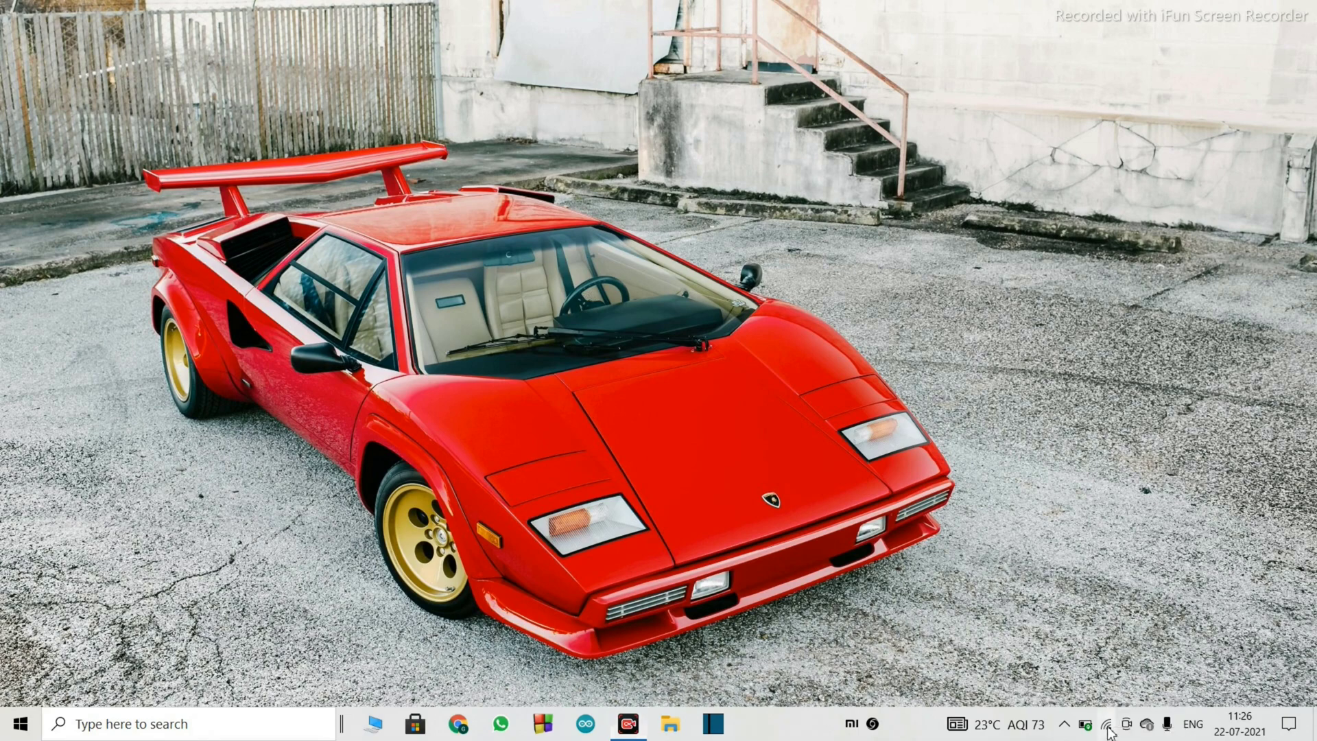
{"action": "left_click", "coordinate": [1108, 730]}
{"action": "right_click", "coordinate": [1170, 487]}
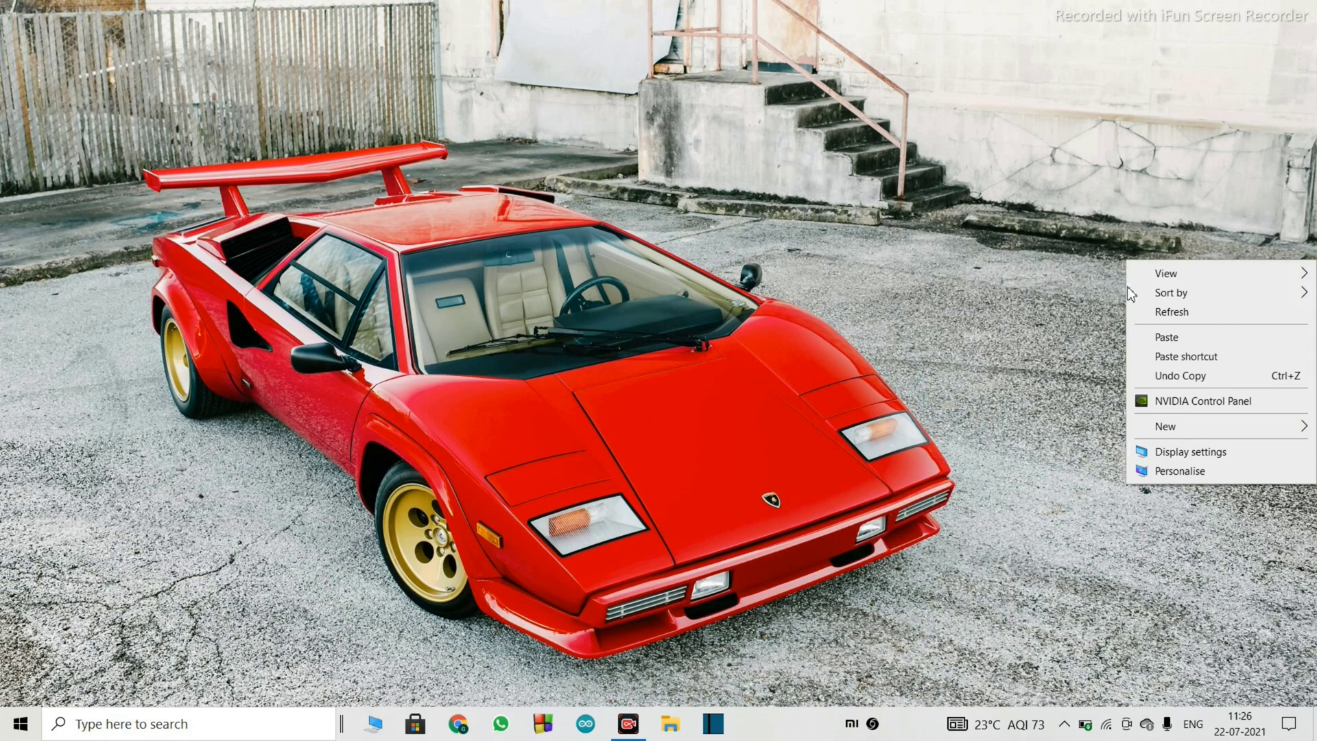
{"action": "left_click", "coordinate": [1159, 310]}
{"action": "right_click", "coordinate": [1057, 317]}
{"action": "left_click", "coordinate": [1089, 363]}
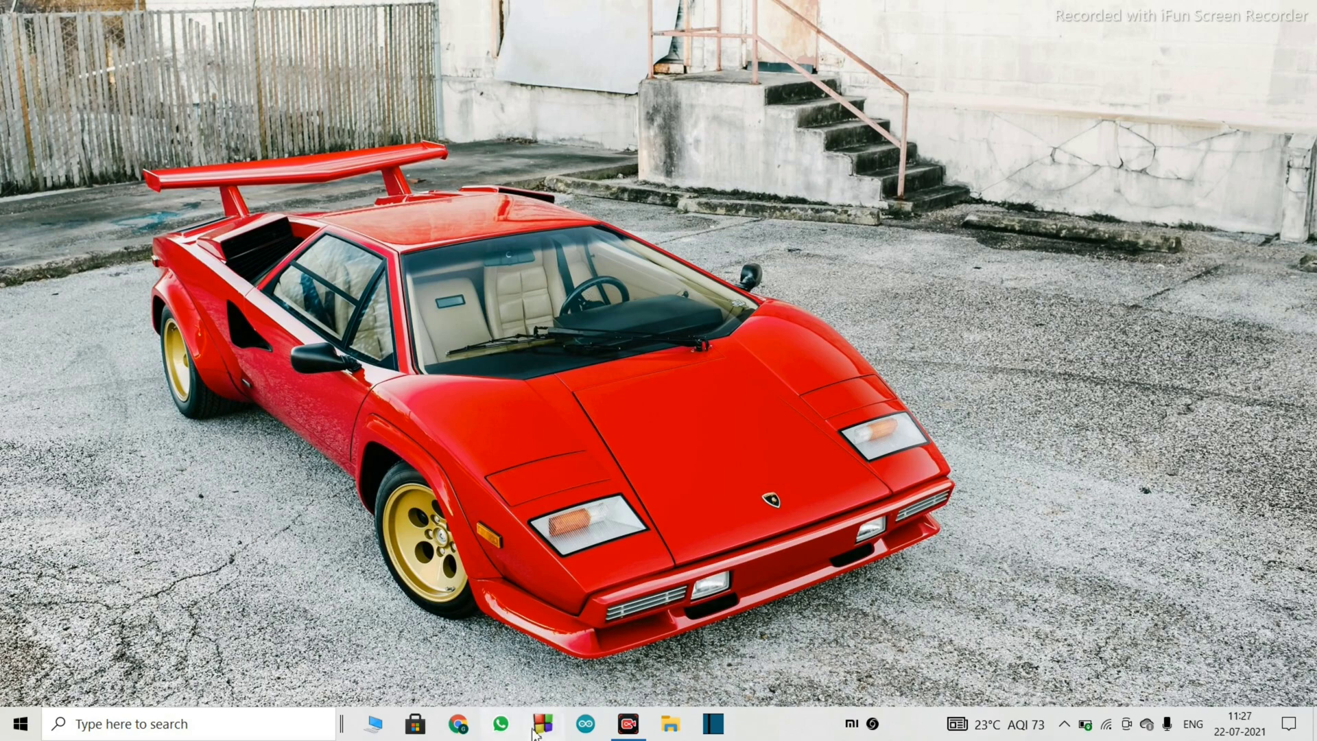
{"action": "left_click", "coordinate": [459, 724]}
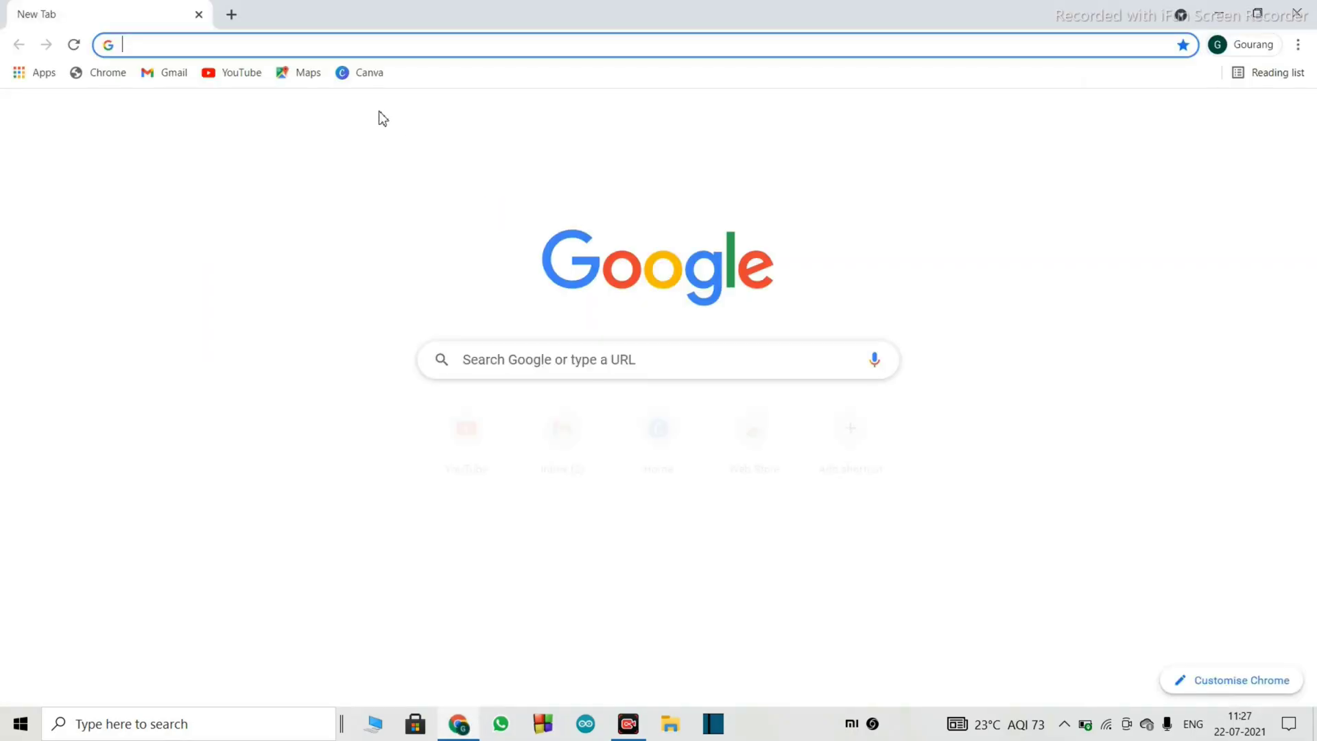
- Search Google for 'fusion 360'
{"action": "left_click", "coordinate": [634, 358]}
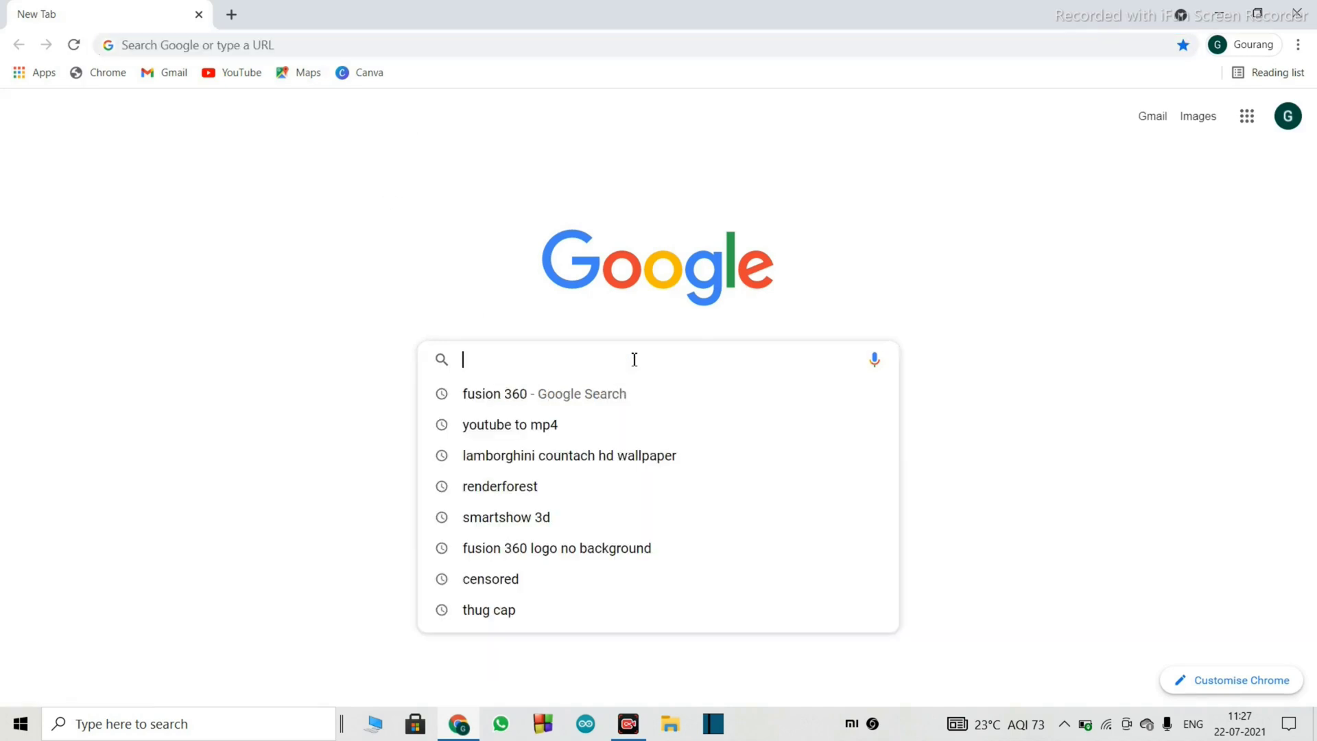
{"action": "type", "text": "fu"}
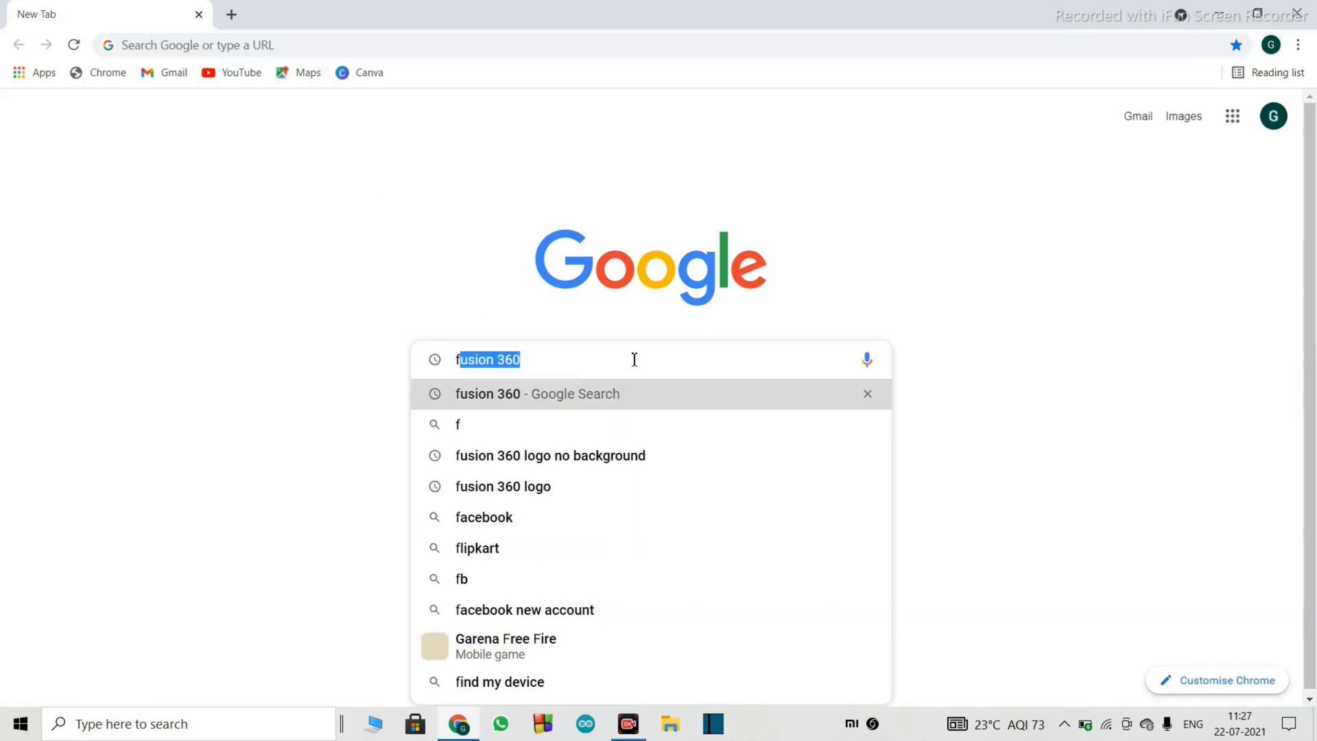
{"action": "type", "text": "si"}
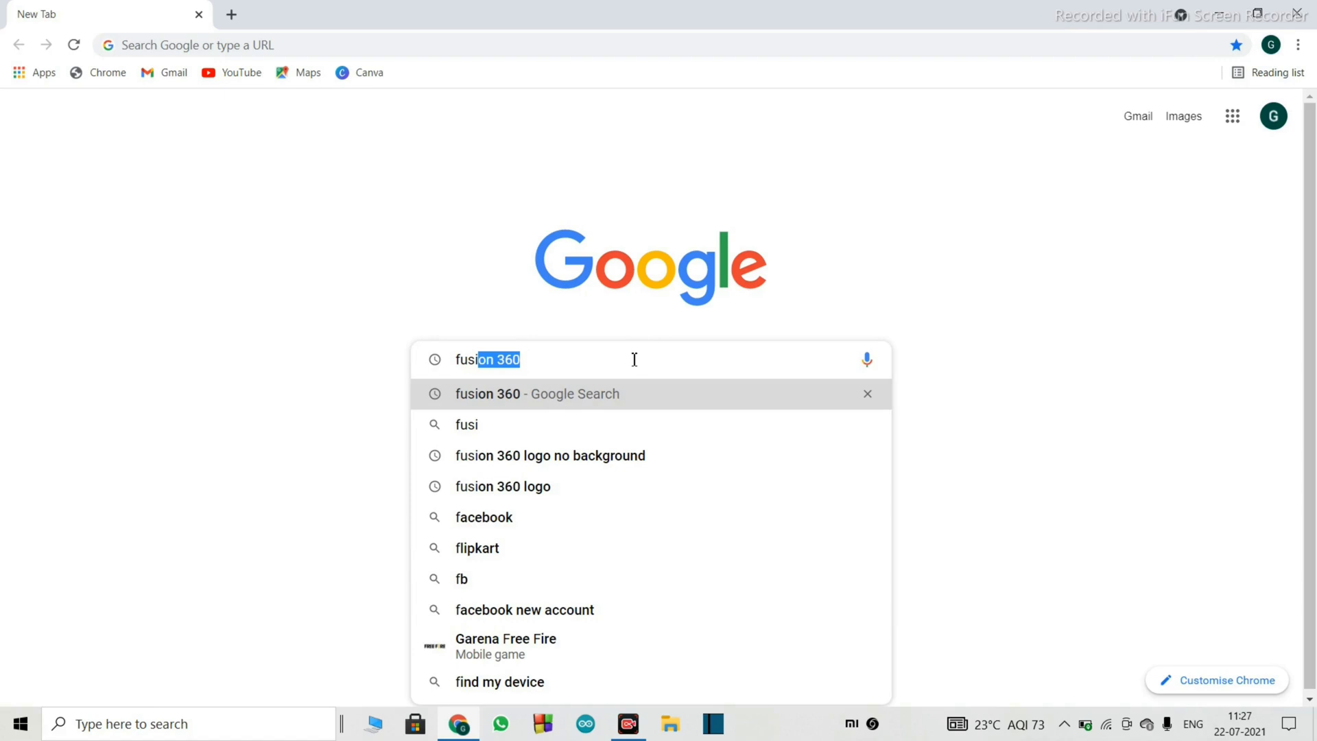
{"action": "left_click", "coordinate": [500, 400]}
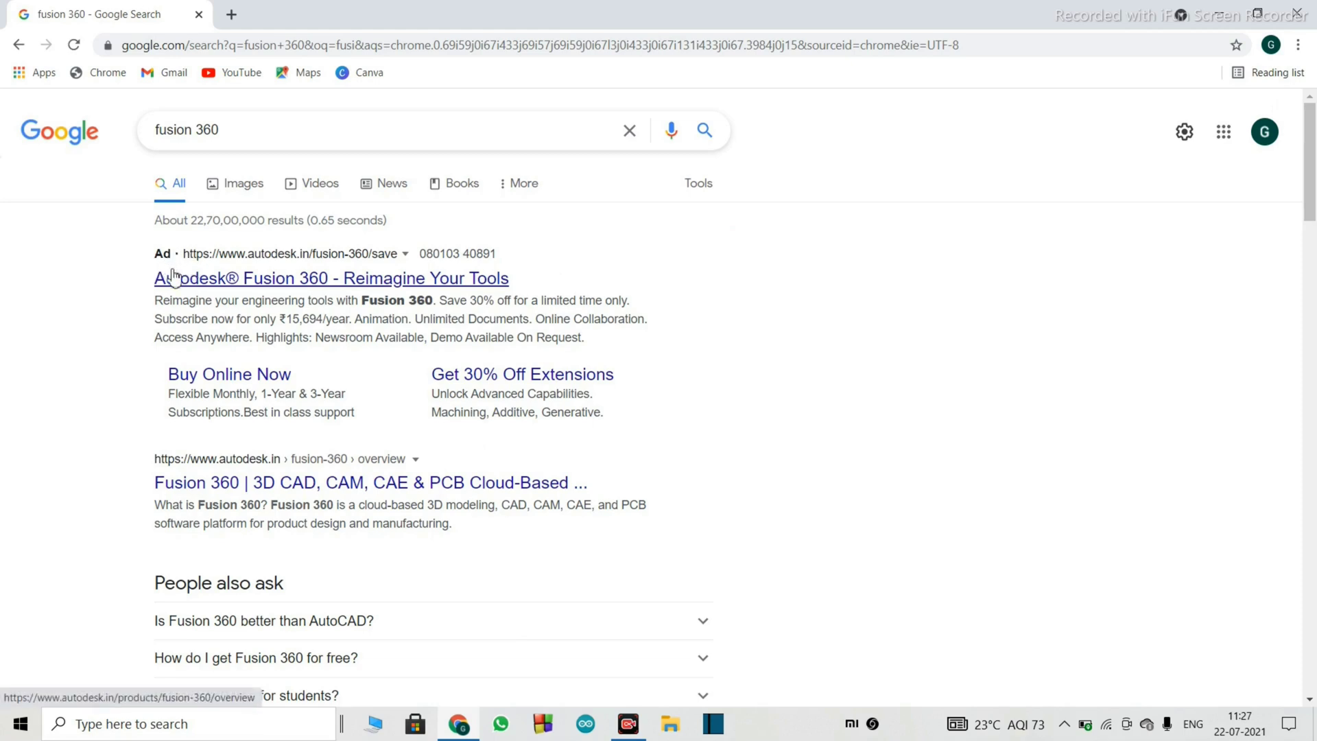
- Open the sponsored Autodesk Fusion 360 result and scroll through its page
{"action": "left_click", "coordinate": [174, 278]}
{"action": "scroll", "coordinate": [188, 471], "scroll_direction": "down", "scroll_amount": 2}
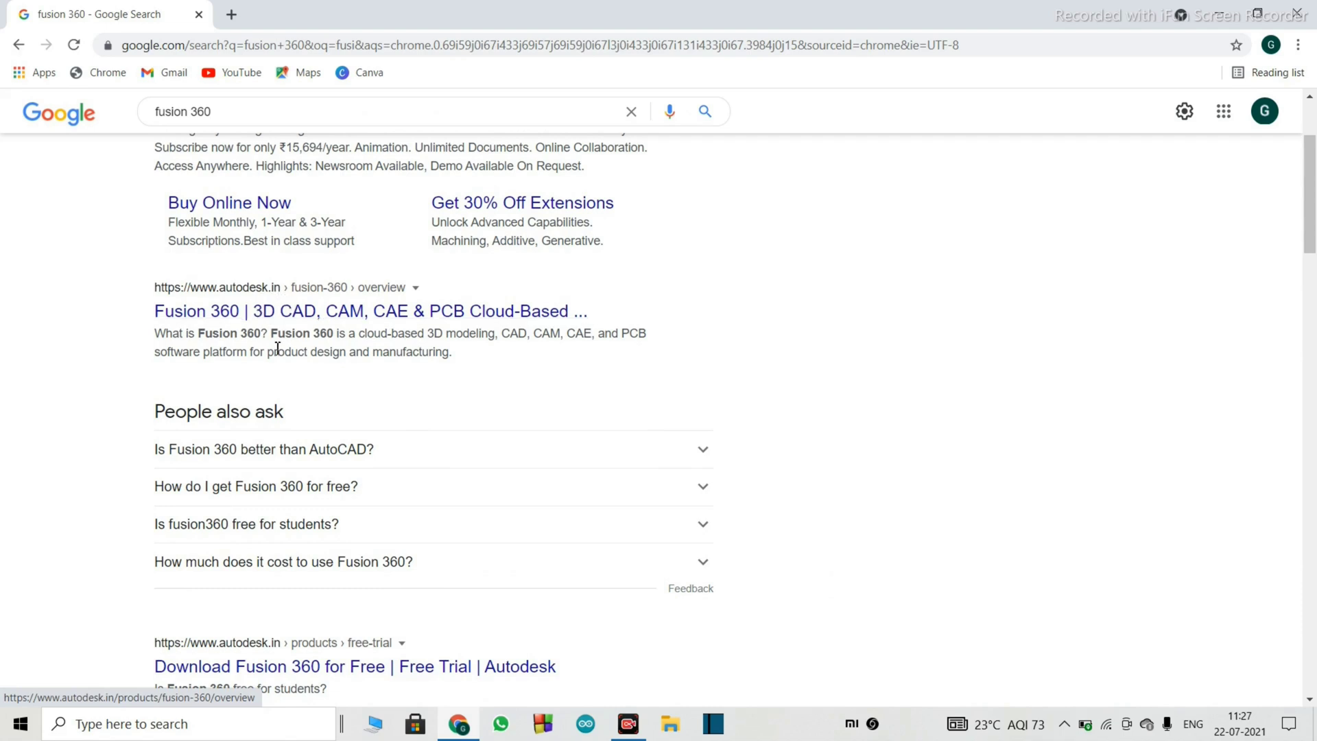
{"action": "scroll", "coordinate": [293, 377], "scroll_direction": "down", "scroll_amount": 5}
{"action": "scroll", "coordinate": [295, 374], "scroll_direction": "up", "scroll_amount": 1}
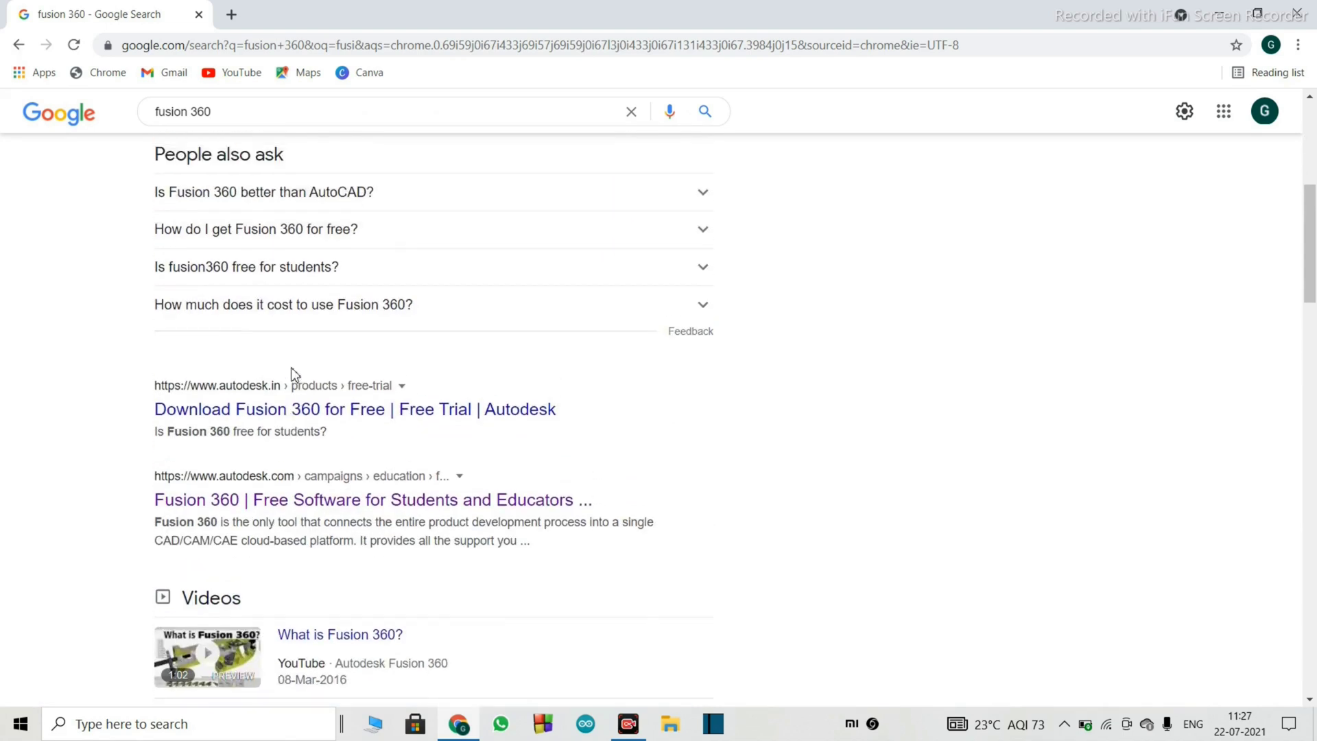
{"action": "scroll", "coordinate": [293, 374], "scroll_direction": "down", "scroll_amount": 1}
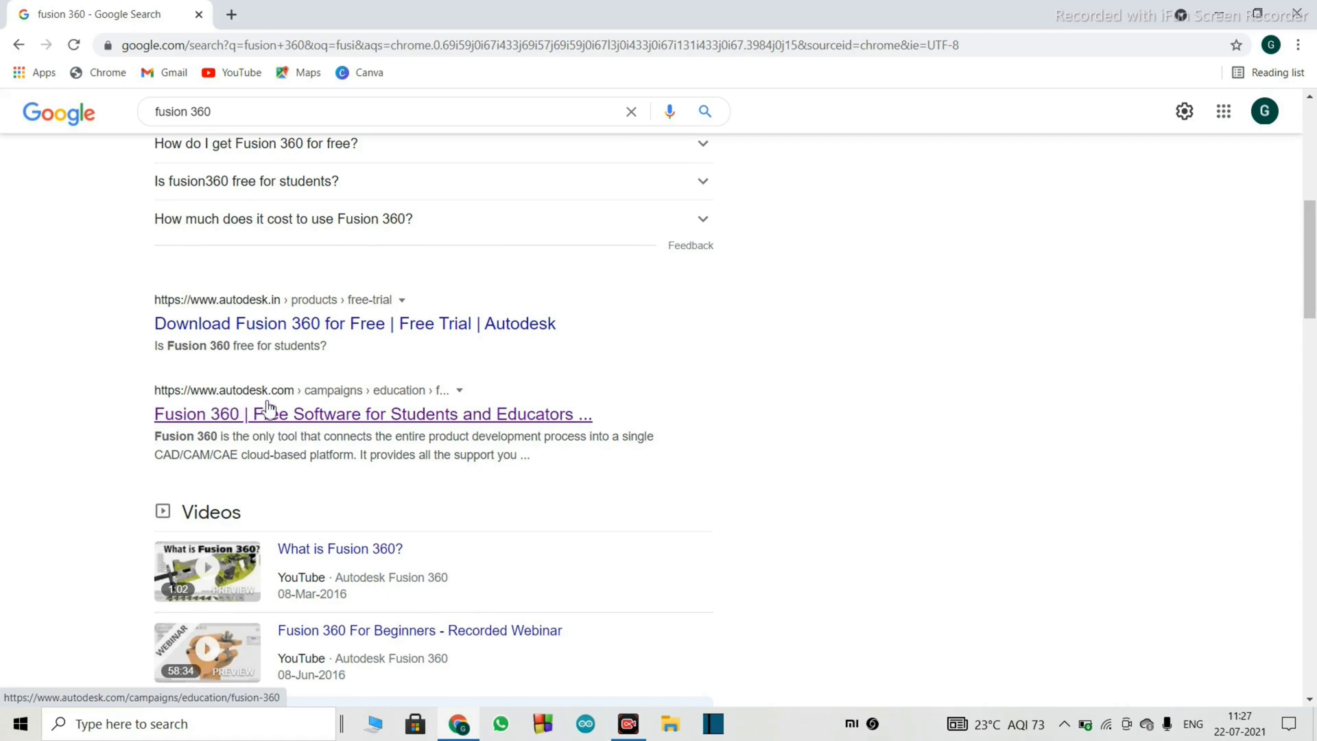
{"action": "scroll", "coordinate": [536, 414], "scroll_direction": "up", "scroll_amount": 8}
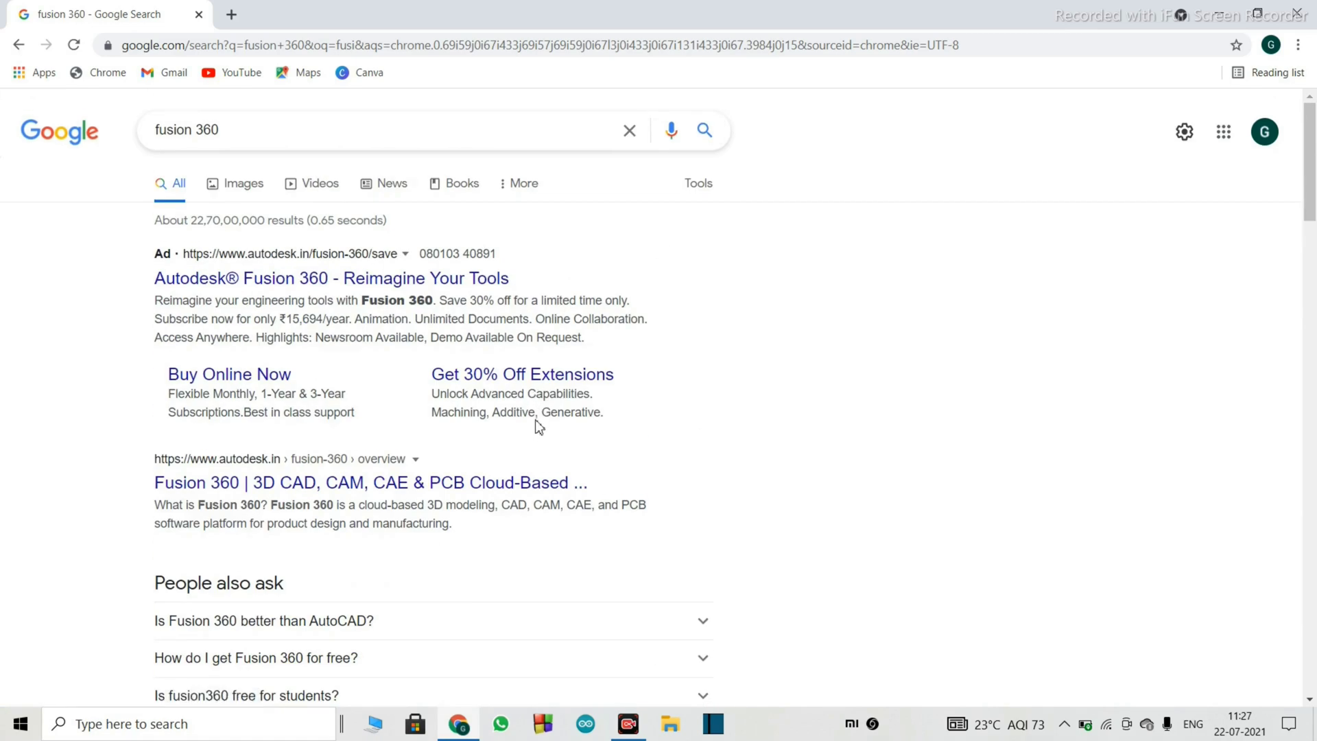
{"action": "scroll", "coordinate": [494, 454], "scroll_direction": "down", "scroll_amount": 3}
{"action": "scroll", "coordinate": [490, 451], "scroll_direction": "up", "scroll_amount": 3}
- Open the Fusion 360 overview page and look over the Products, Support, Learn and Community menus
{"action": "left_click", "coordinate": [256, 480]}
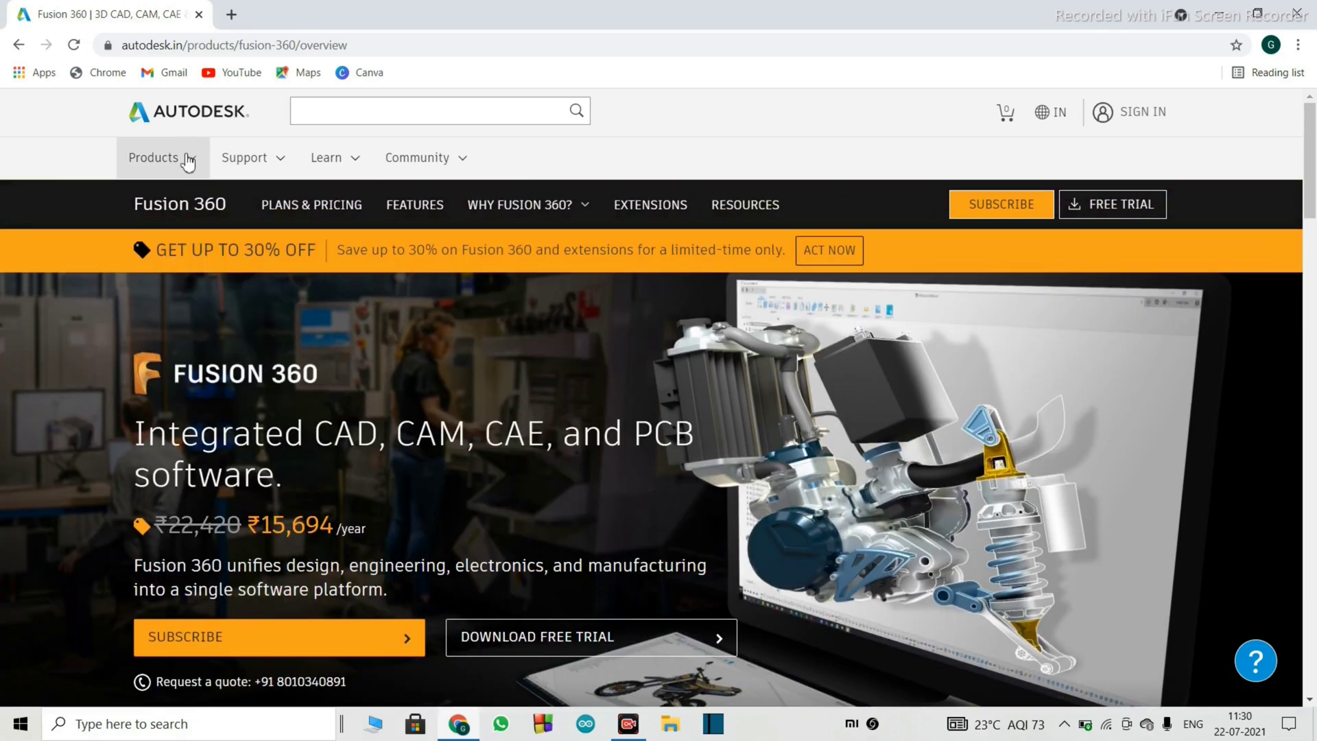
{"action": "left_click", "coordinate": [188, 163]}
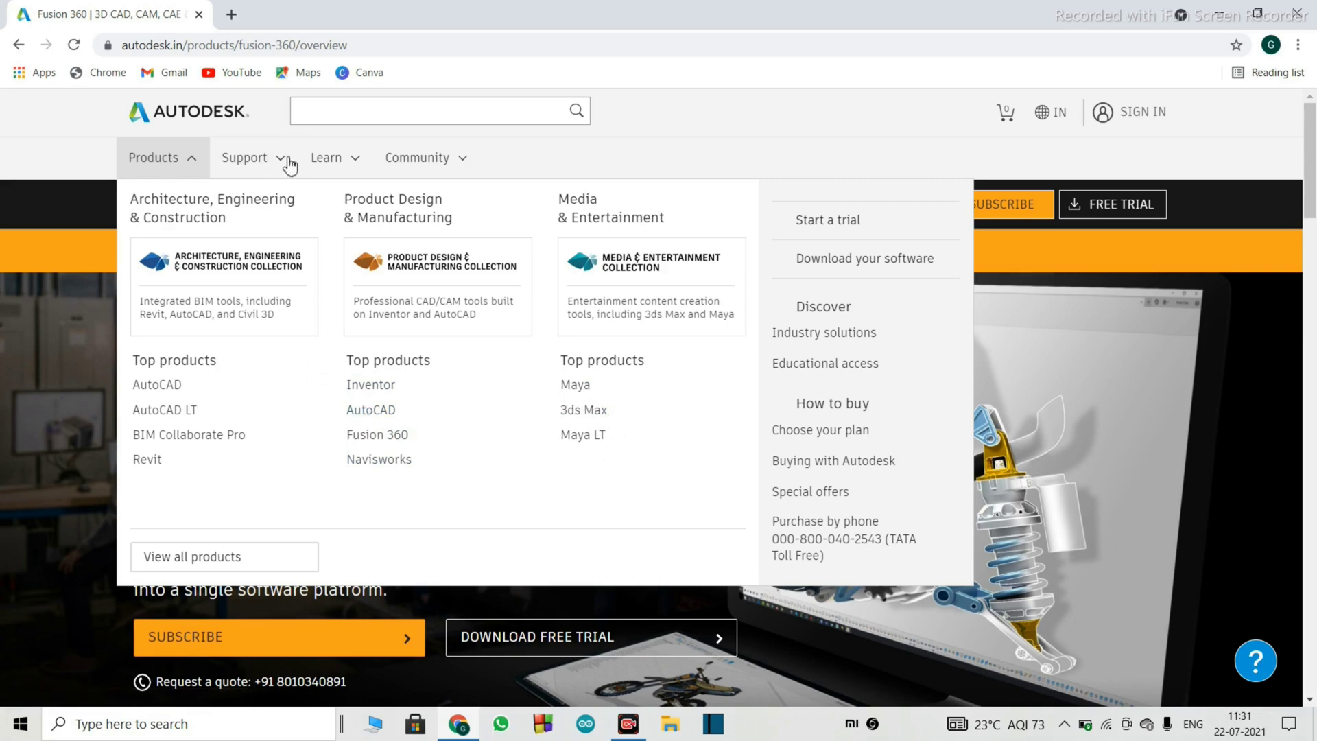
{"action": "left_click", "coordinate": [269, 159]}
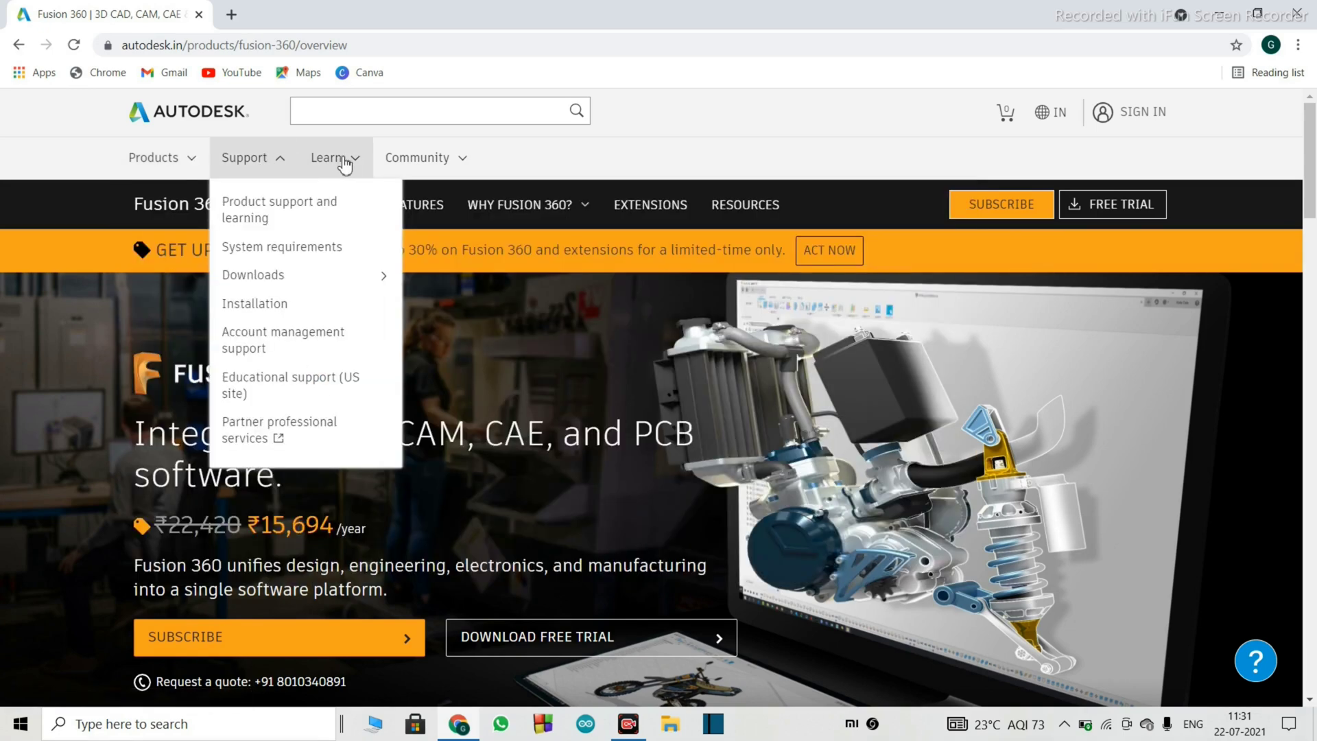
{"action": "left_click", "coordinate": [343, 162]}
{"action": "left_click", "coordinate": [435, 172]}
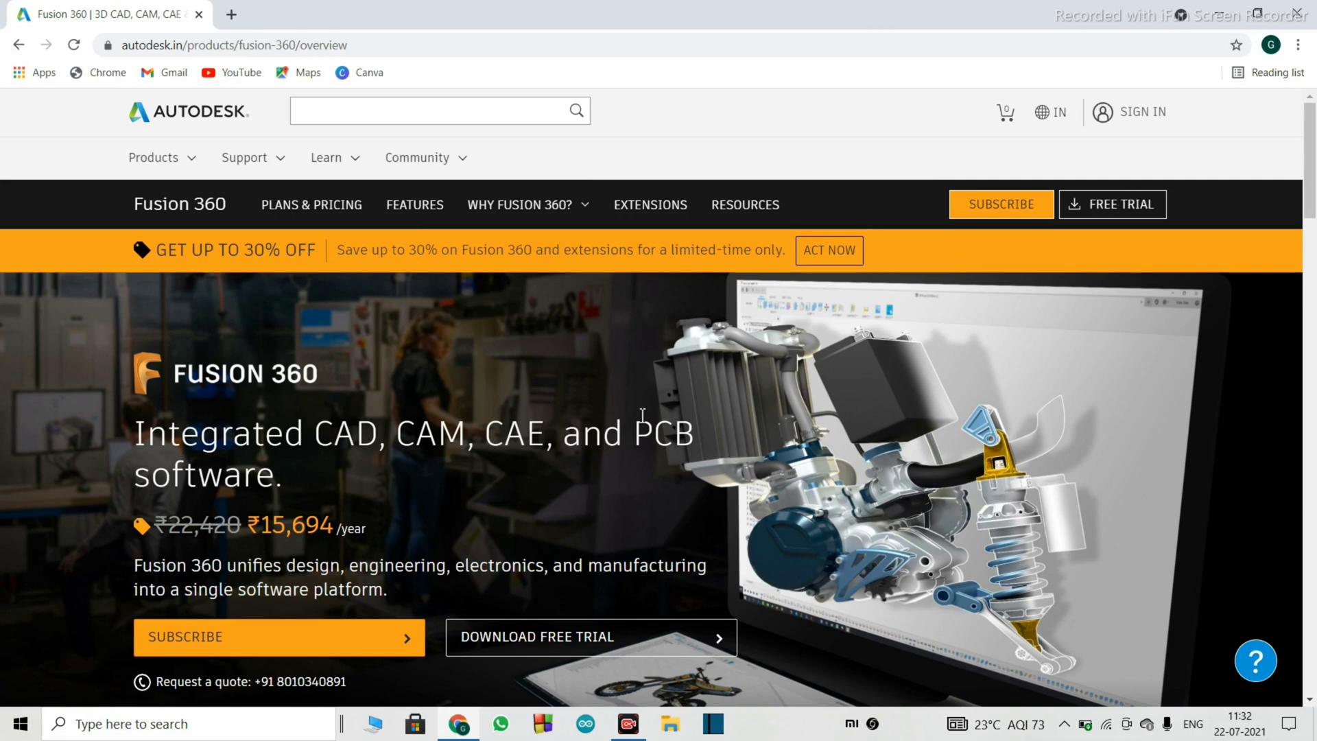
{"action": "scroll", "coordinate": [460, 364], "scroll_direction": "down", "scroll_amount": 1}
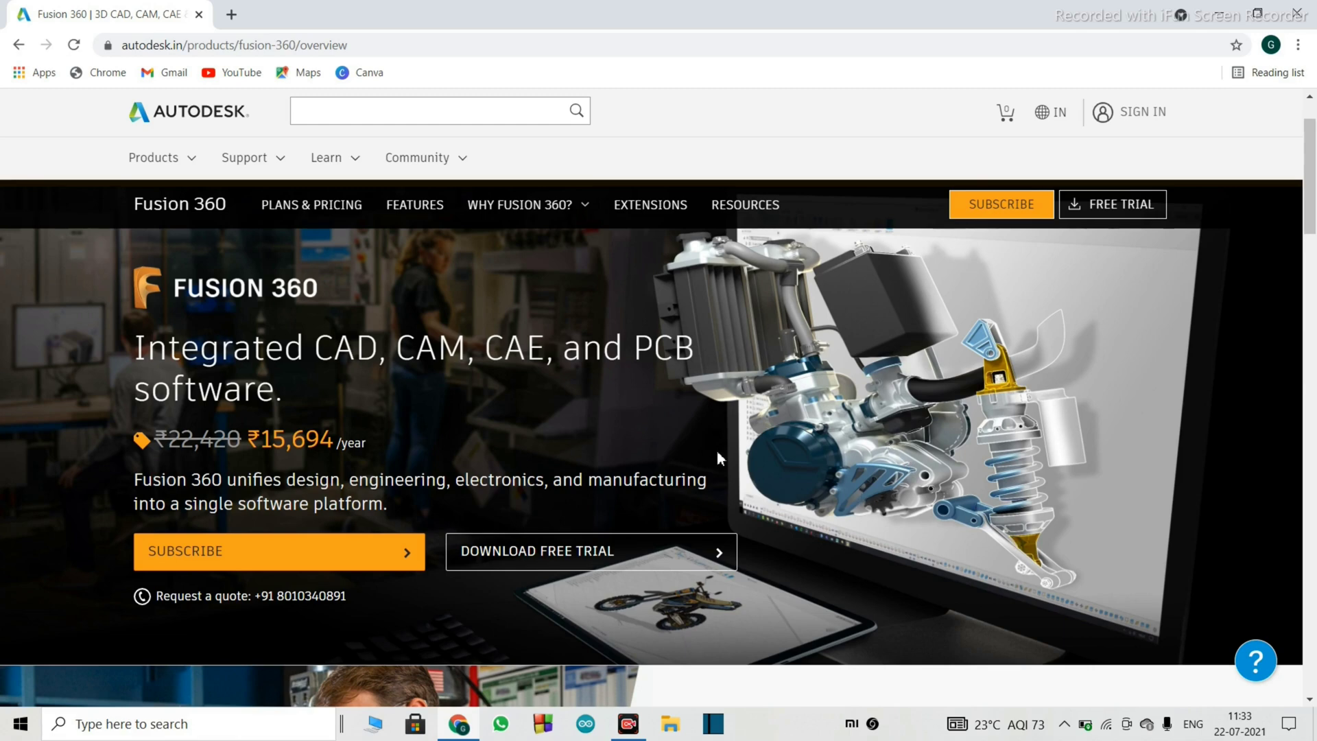
- Scroll through the Fusion 360 overview page to review the ₹15,694/year price and trial options
{"action": "scroll", "coordinate": [489, 402], "scroll_direction": "down", "scroll_amount": 4}
{"action": "scroll", "coordinate": [471, 405], "scroll_direction": "up", "scroll_amount": 2}
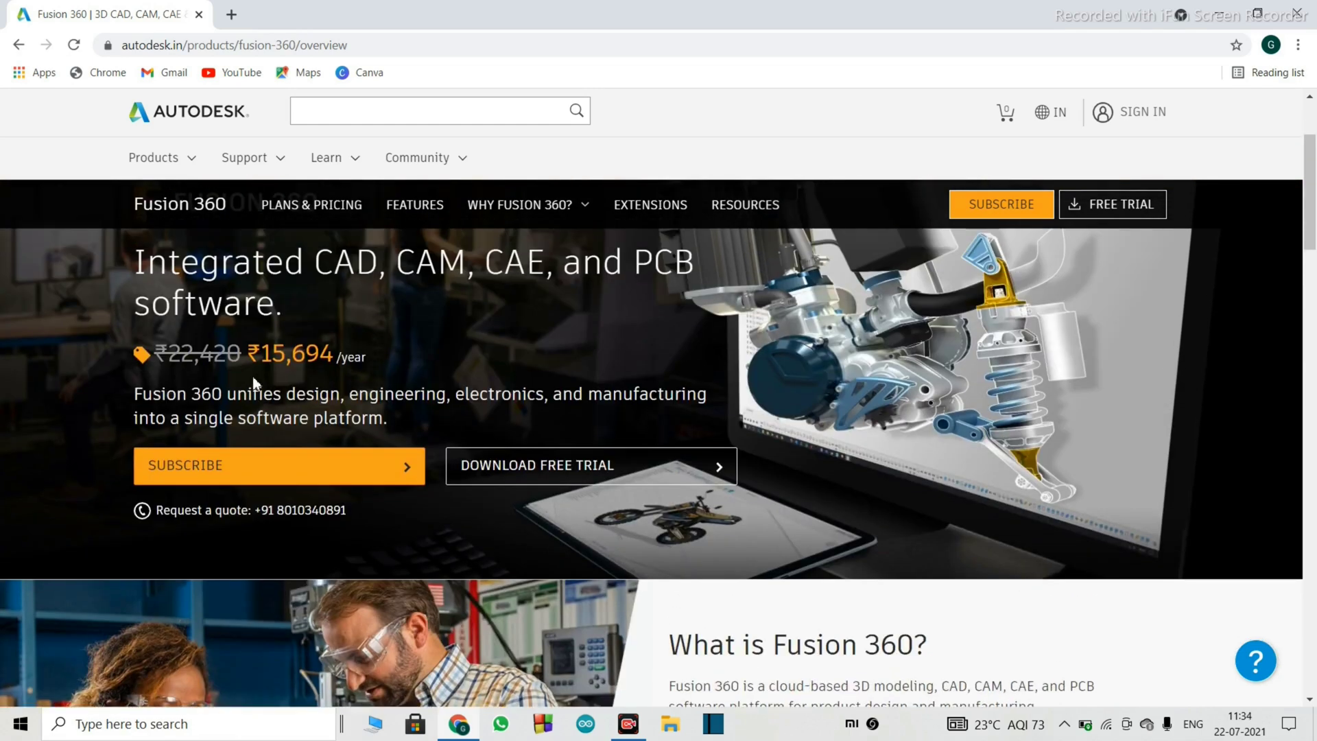
{"action": "scroll", "coordinate": [454, 442], "scroll_direction": "up", "scroll_amount": 3}
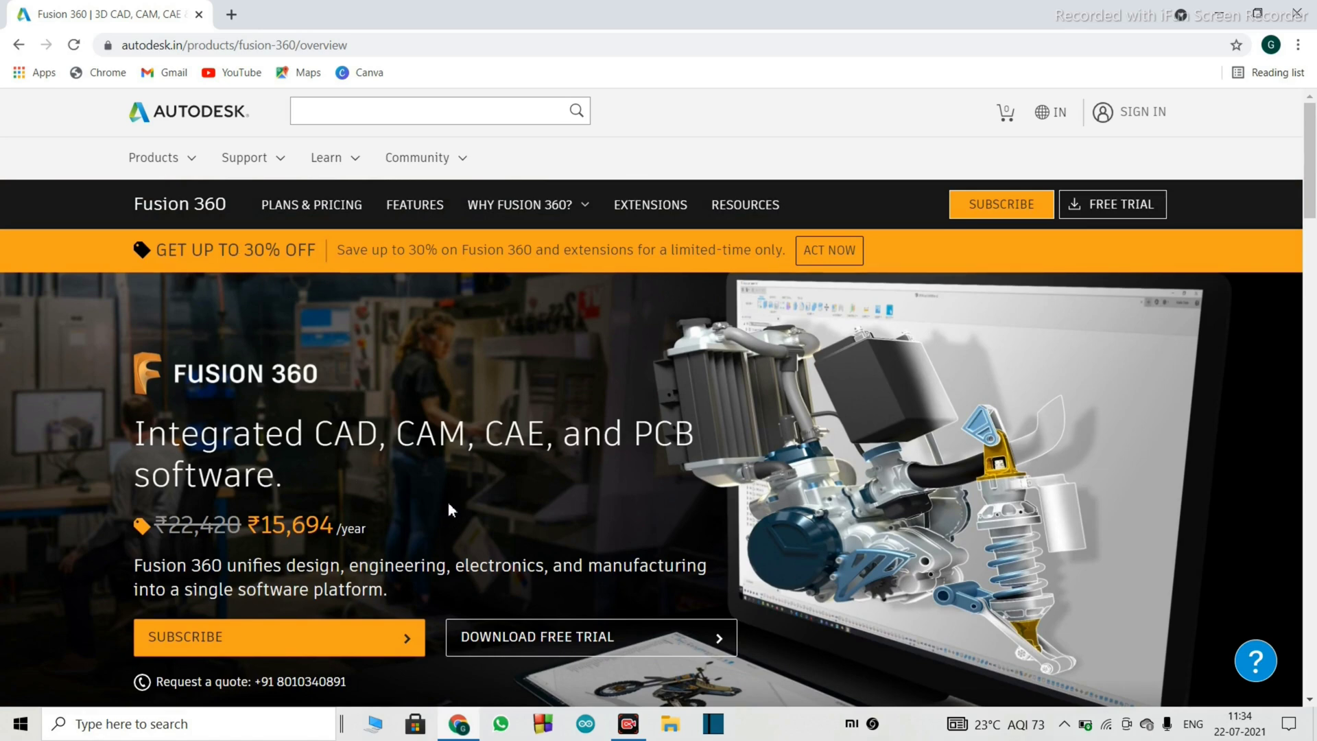
{"action": "scroll", "coordinate": [450, 509], "scroll_direction": "down", "scroll_amount": 3}
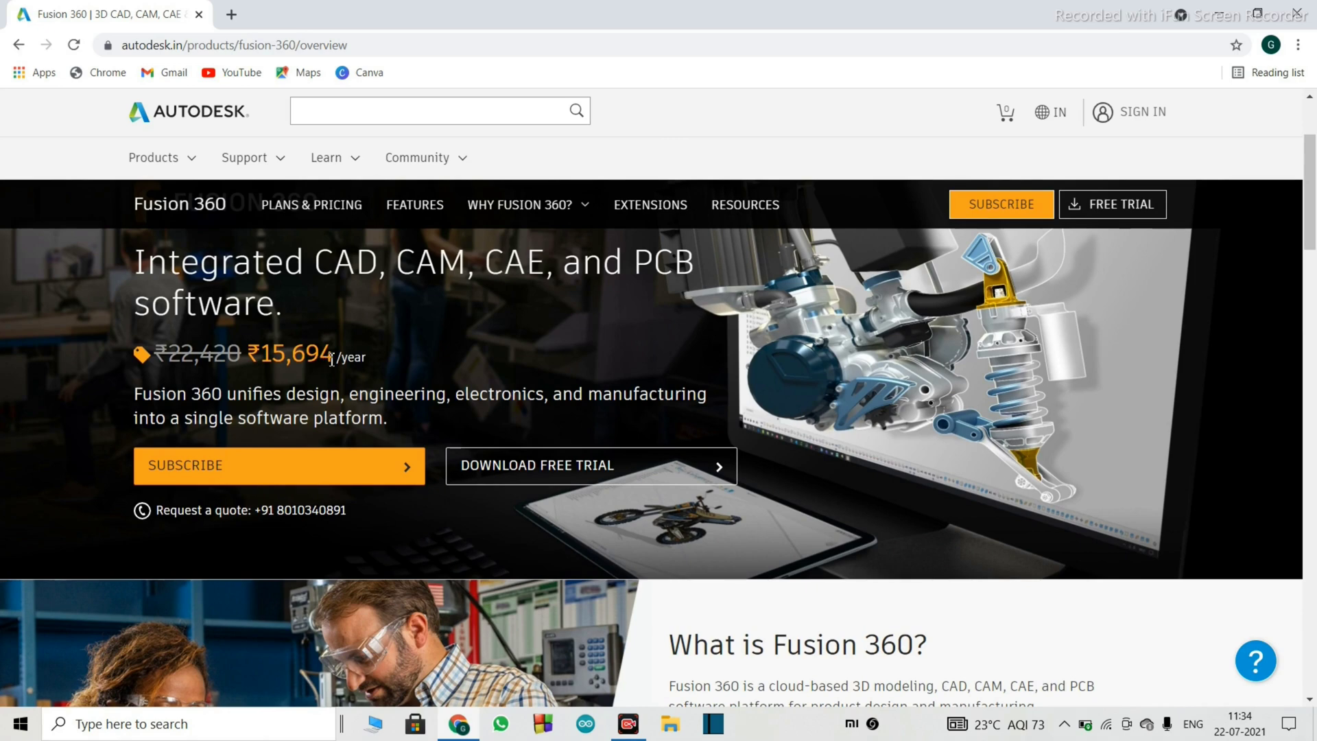
{"action": "scroll", "coordinate": [534, 504], "scroll_direction": "down", "scroll_amount": 4}
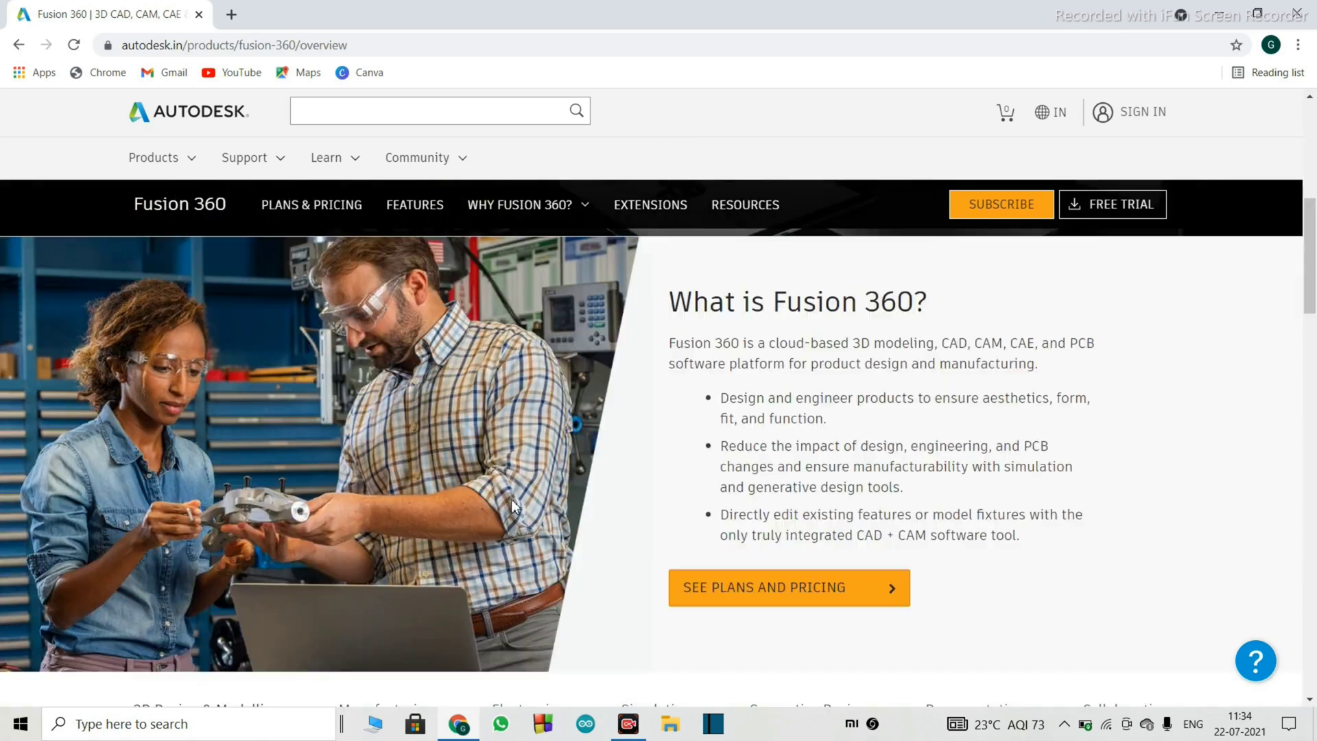
{"action": "scroll", "coordinate": [534, 504], "scroll_direction": "up", "scroll_amount": 2}
{"action": "scroll", "coordinate": [545, 480], "scroll_direction": "down", "scroll_amount": 4}
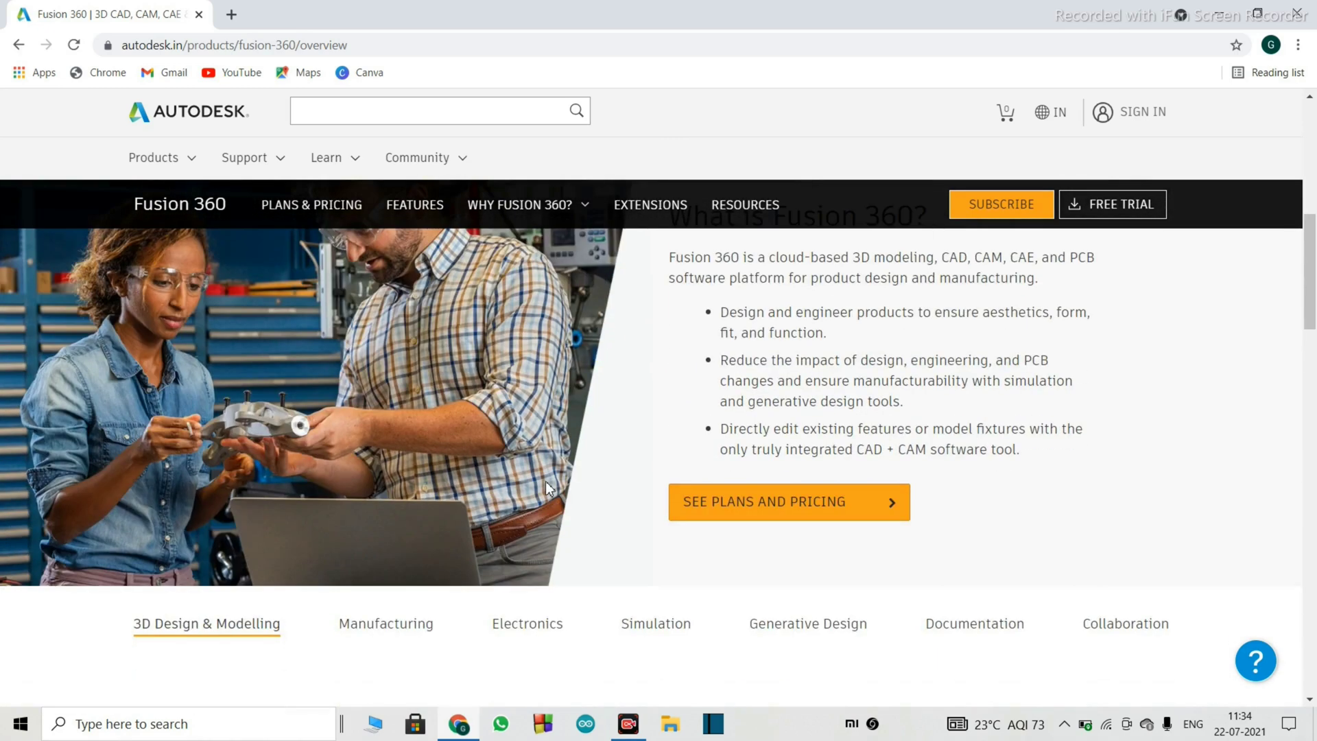
{"action": "scroll", "coordinate": [546, 489], "scroll_direction": "down", "scroll_amount": 8}
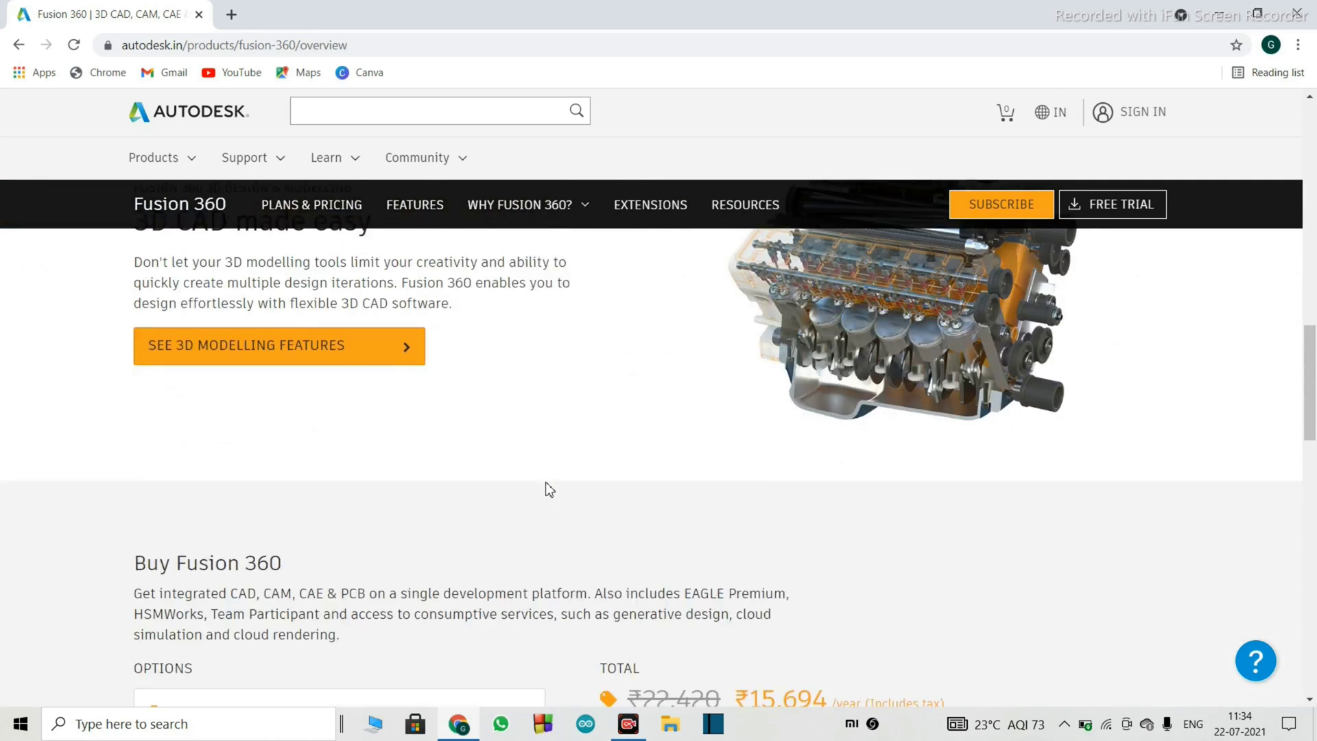
{"action": "scroll", "coordinate": [549, 489], "scroll_direction": "up", "scroll_amount": 3}
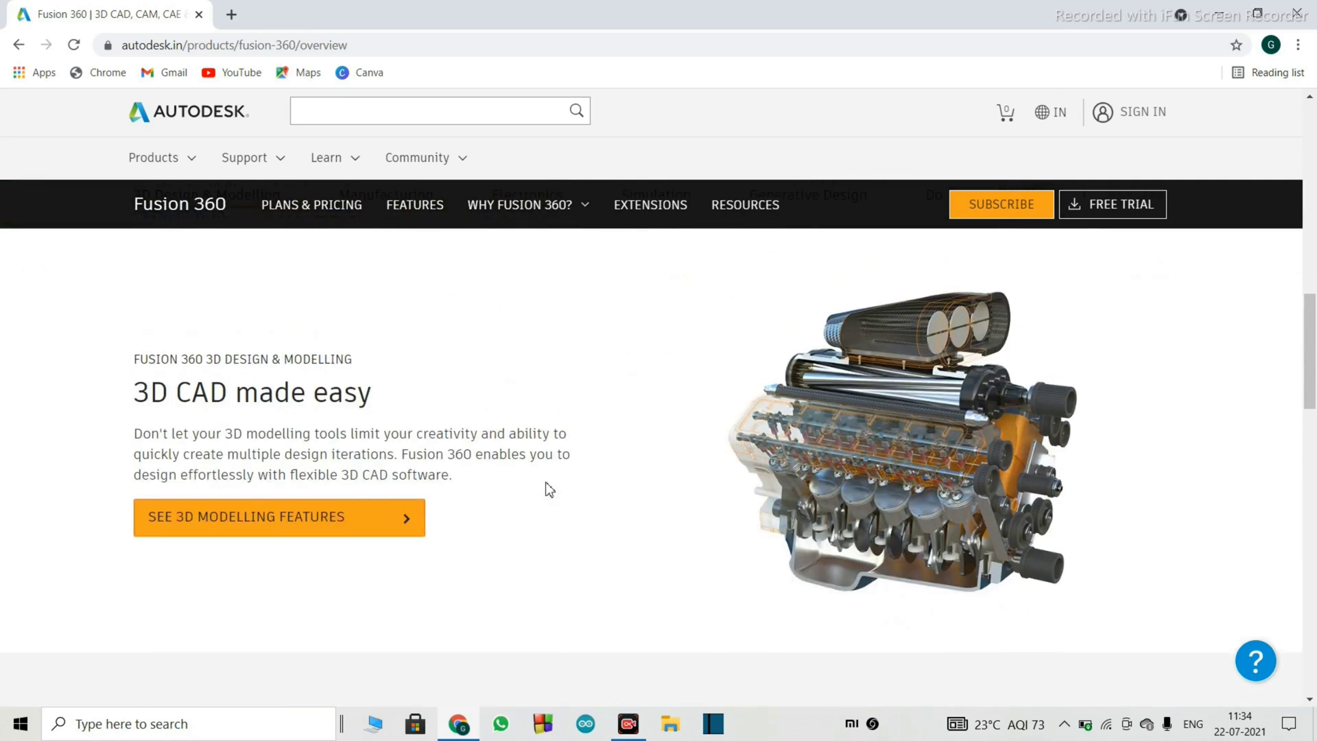
{"action": "scroll", "coordinate": [549, 488], "scroll_direction": "down", "scroll_amount": 4}
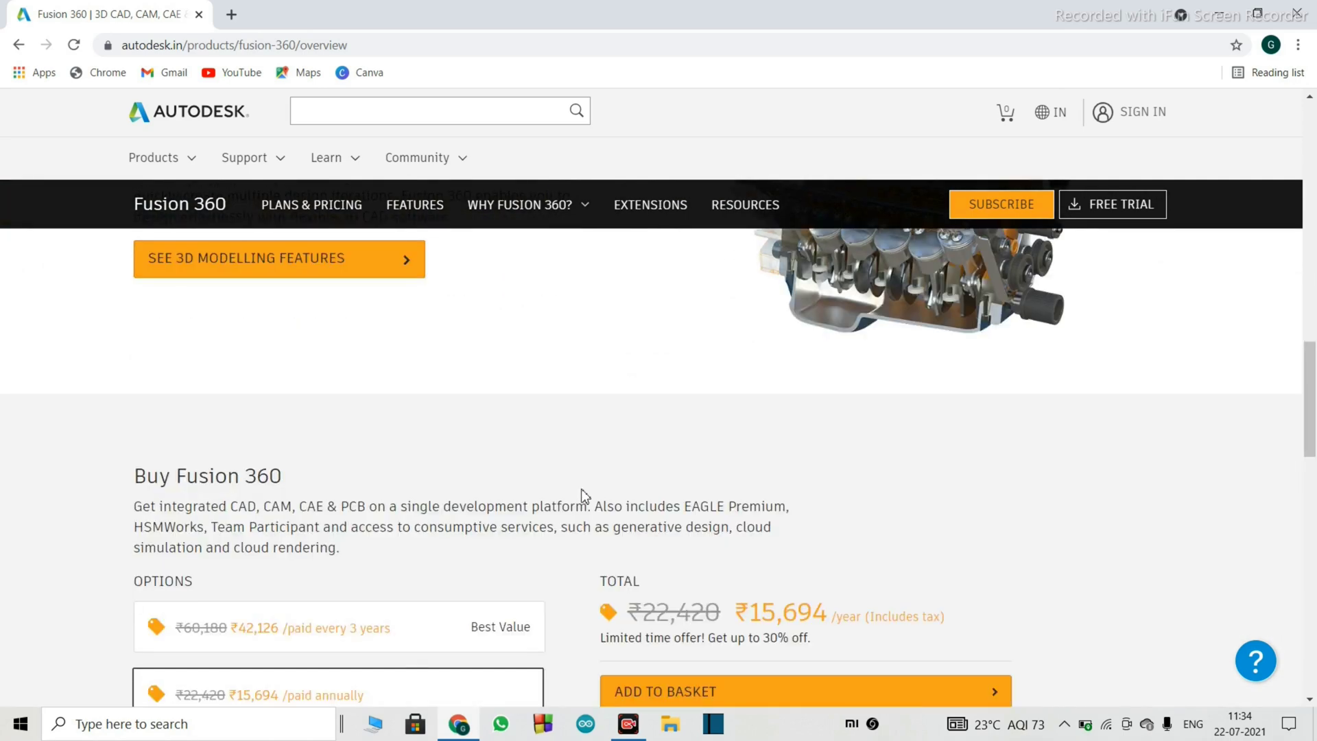
{"action": "scroll", "coordinate": [585, 495], "scroll_direction": "down", "scroll_amount": 4}
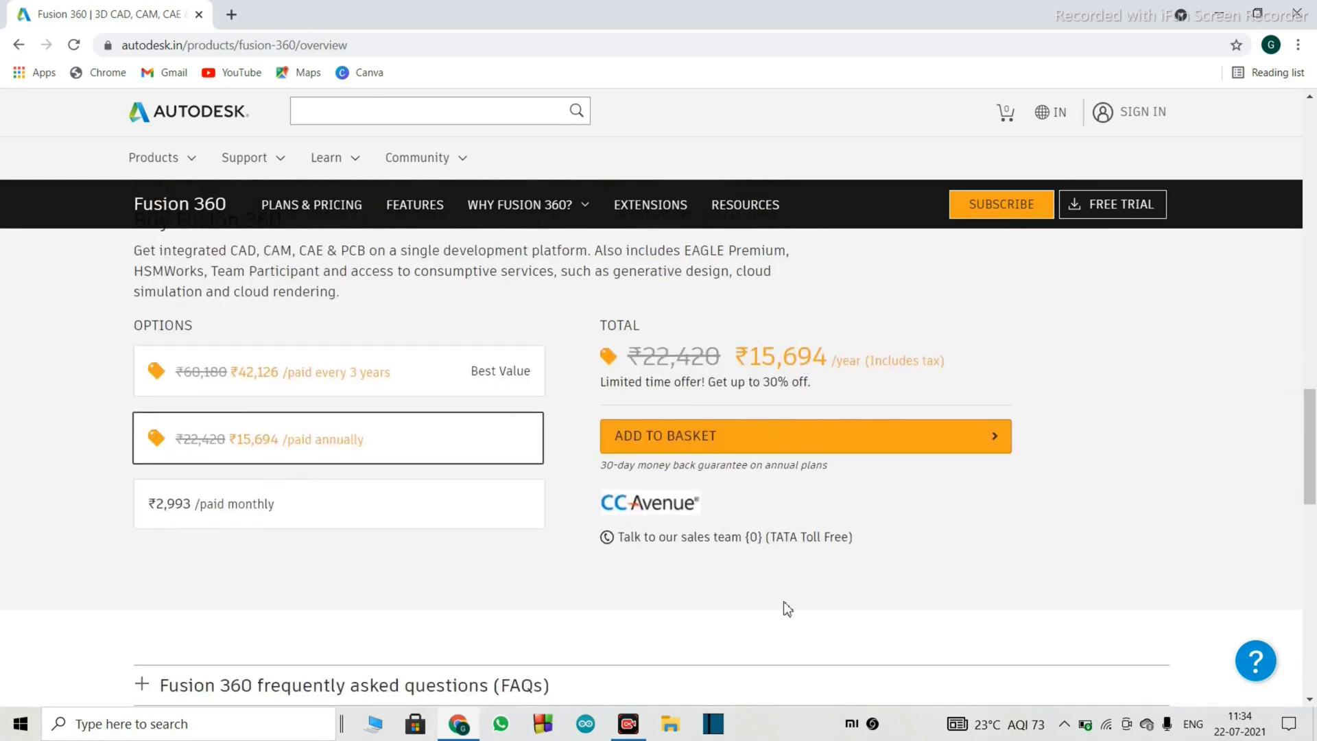
{"action": "scroll", "coordinate": [770, 568], "scroll_direction": "down", "scroll_amount": 4}
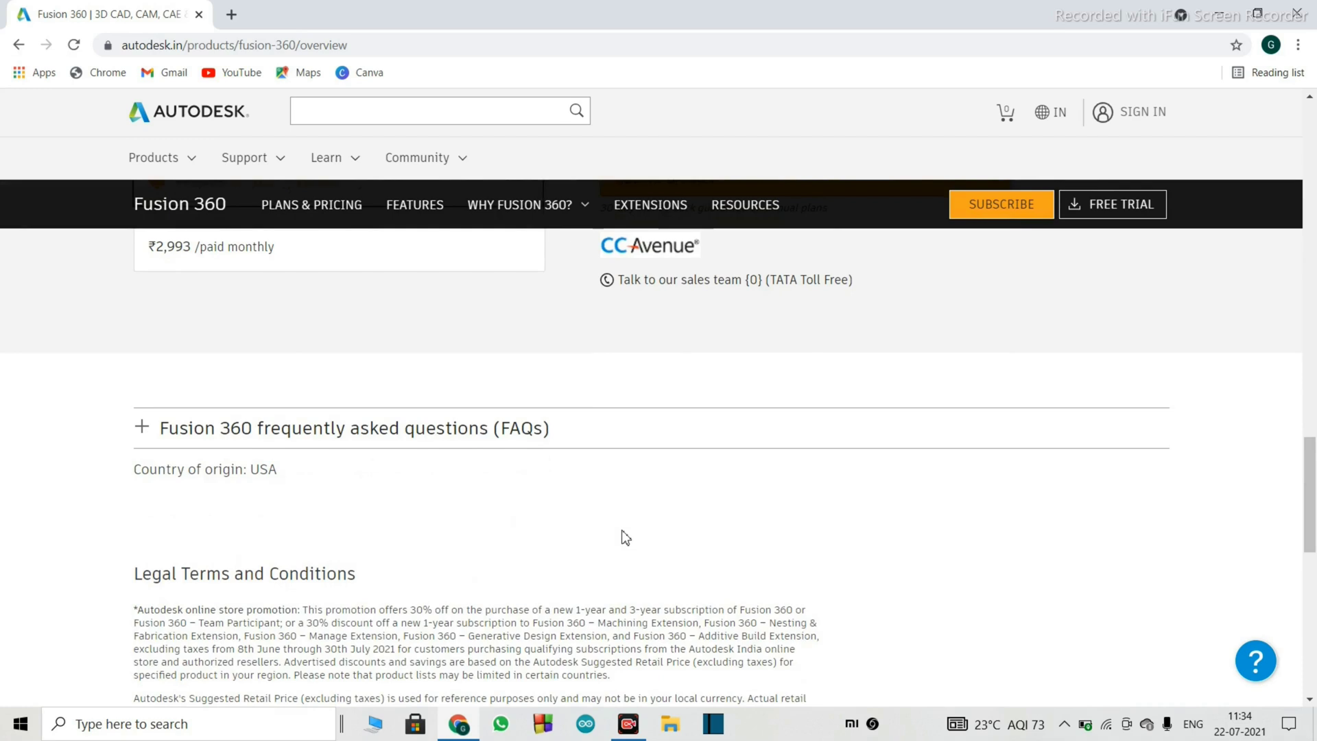
{"action": "scroll", "coordinate": [626, 537], "scroll_direction": "up", "scroll_amount": 4}
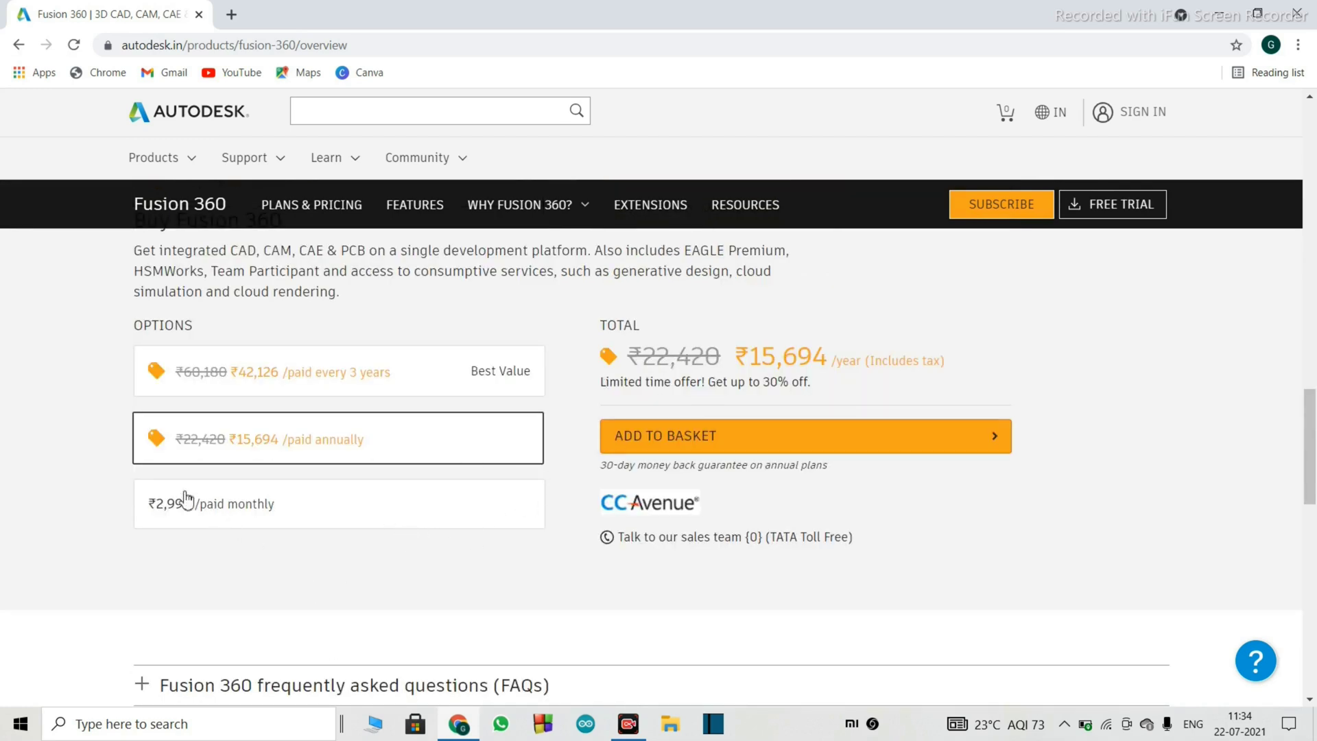
{"action": "scroll", "coordinate": [678, 520], "scroll_direction": "down", "scroll_amount": 15}
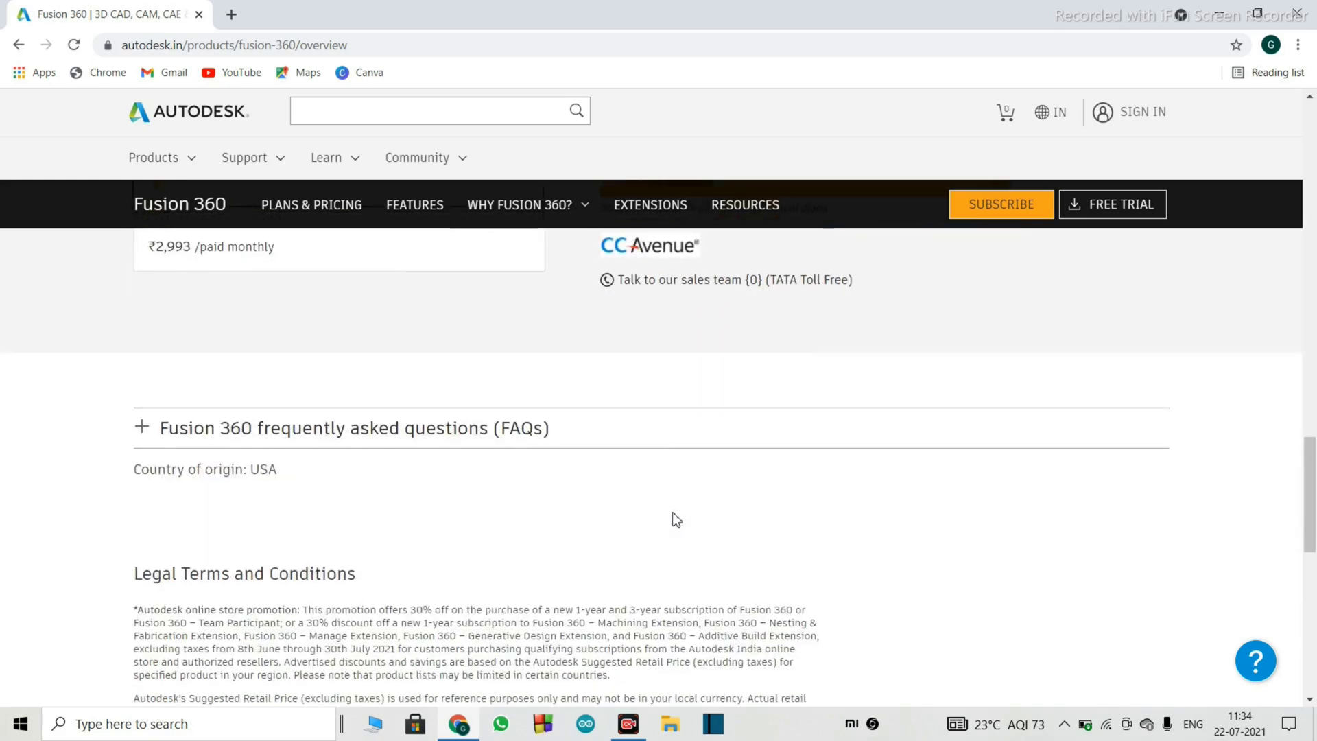
{"action": "scroll", "coordinate": [656, 444], "scroll_direction": "up", "scroll_amount": 20}
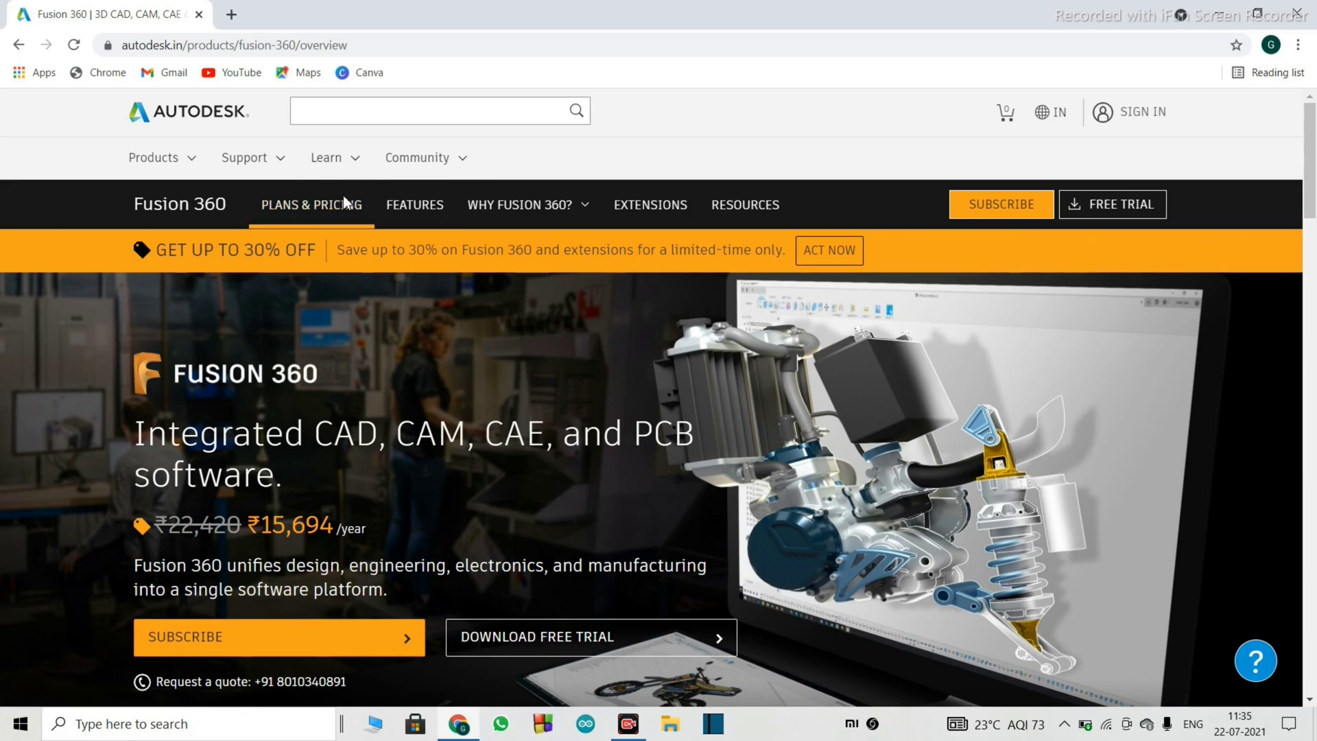
{"action": "left_click", "coordinate": [326, 205]}
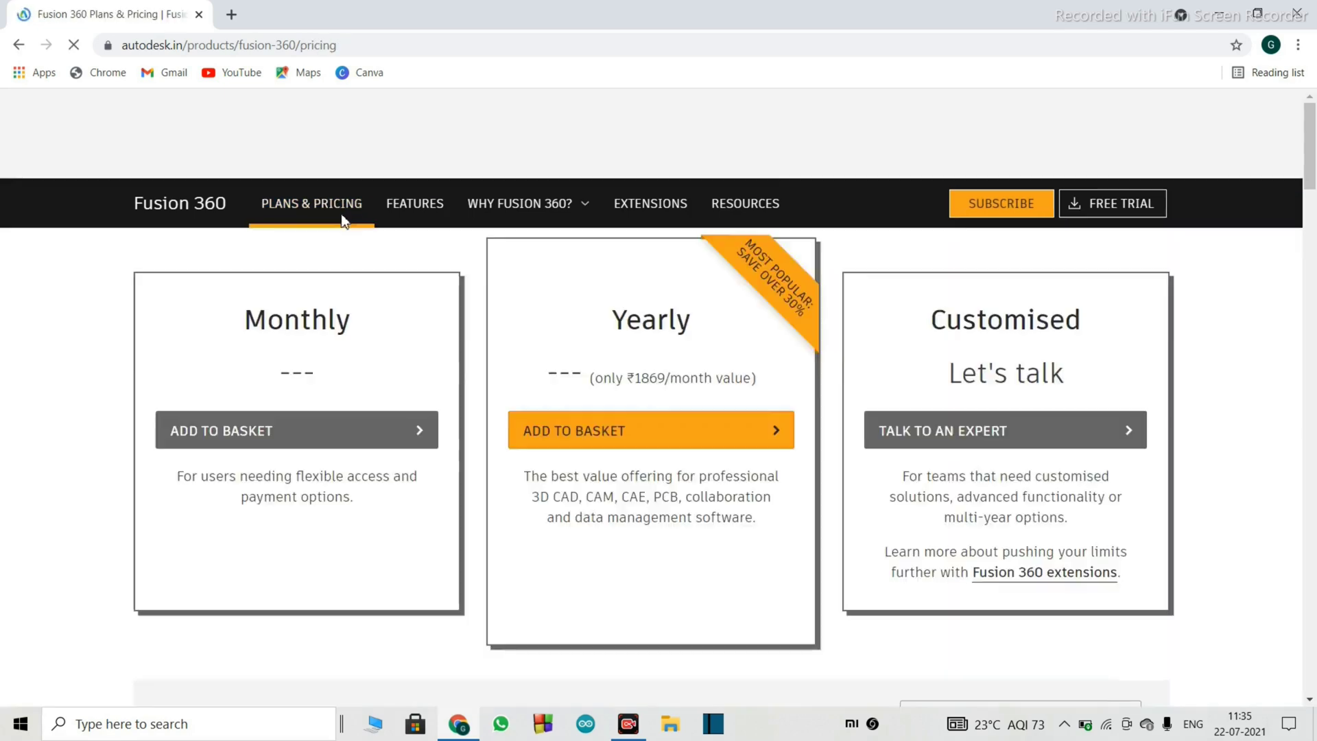
{"action": "scroll", "coordinate": [370, 319], "scroll_direction": "down", "scroll_amount": 10}
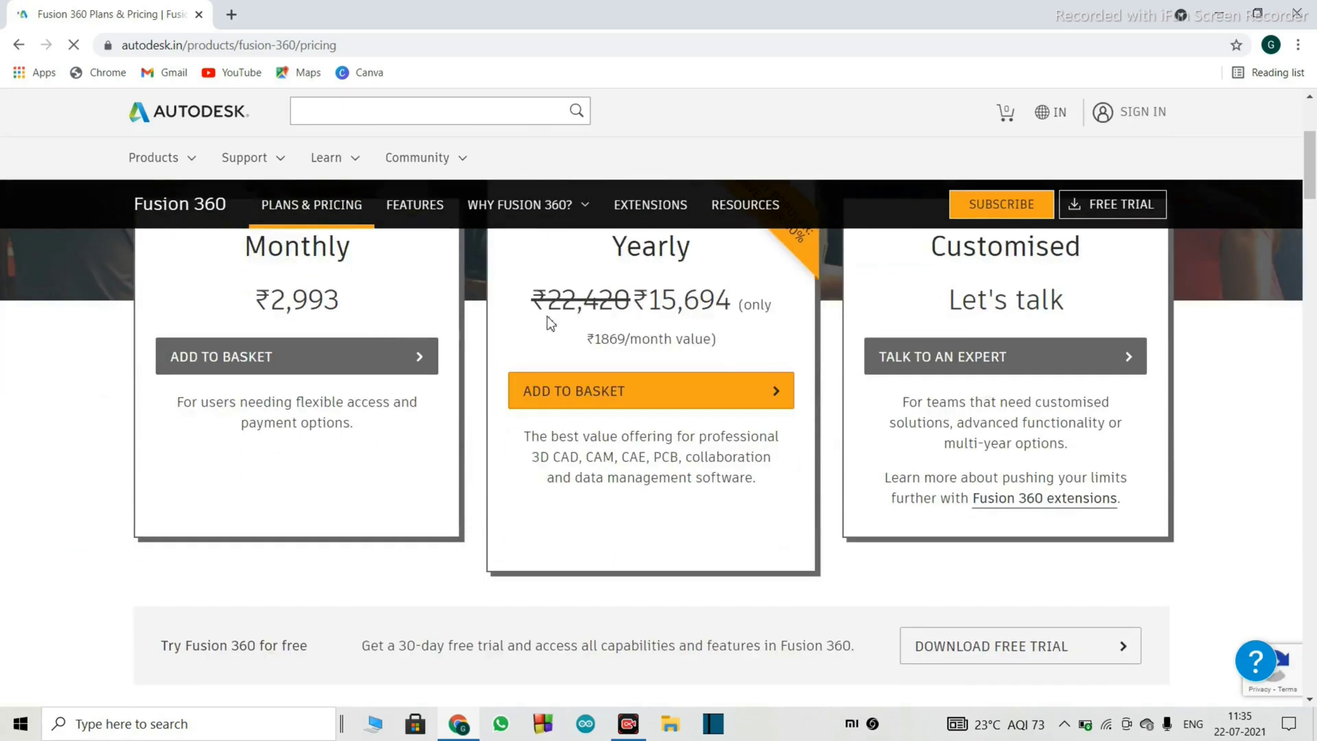
{"action": "scroll", "coordinate": [705, 411], "scroll_direction": "up", "scroll_amount": 10}
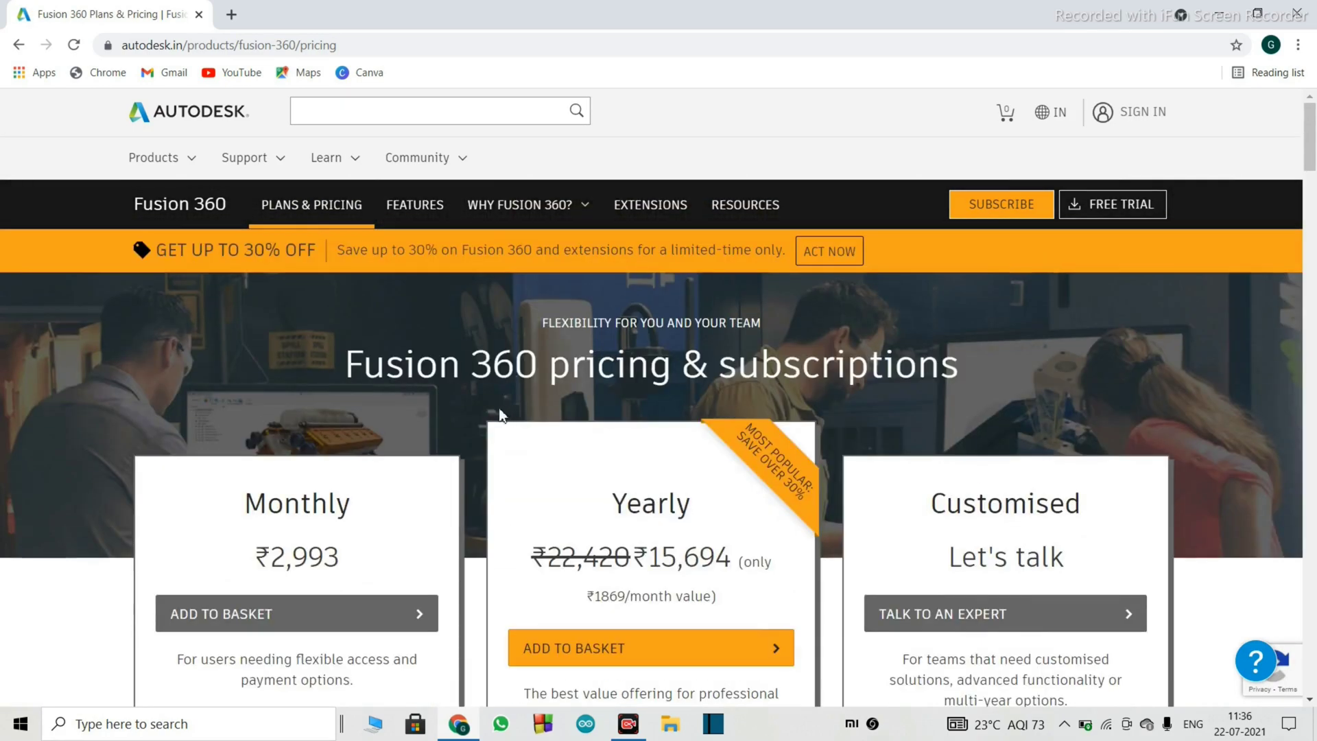
{"action": "scroll", "coordinate": [411, 405], "scroll_direction": "down", "scroll_amount": 5}
{"action": "scroll", "coordinate": [348, 385], "scroll_direction": "up", "scroll_amount": 3}
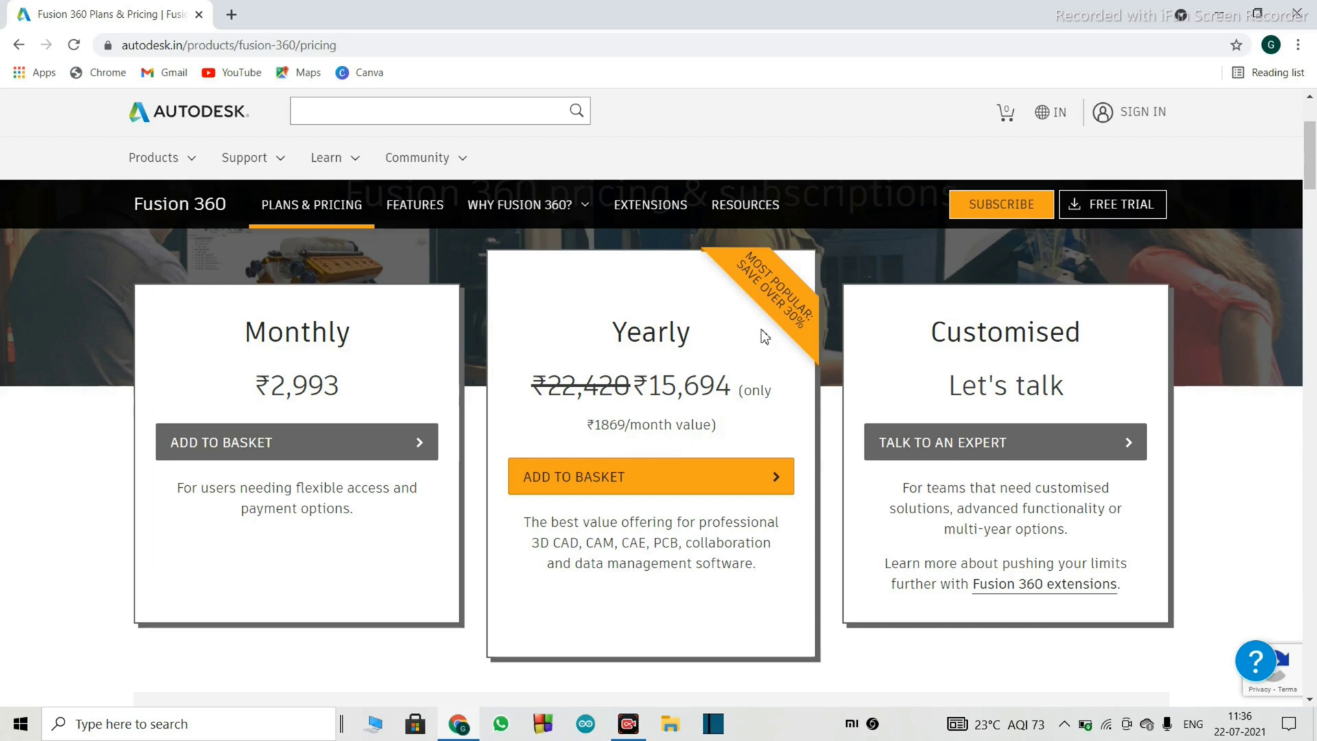
{"action": "scroll", "coordinate": [786, 443], "scroll_direction": "up", "scroll_amount": 3}
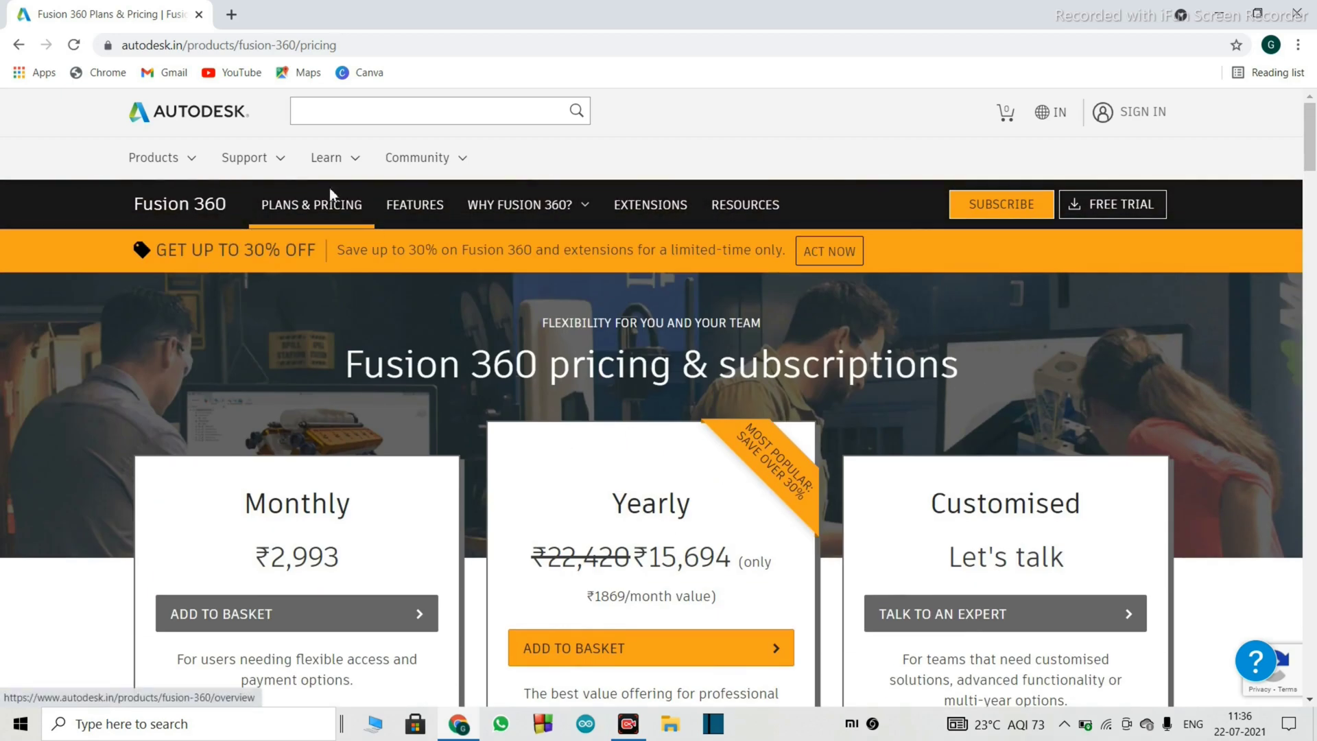
{"action": "left_click", "coordinate": [223, 215]}
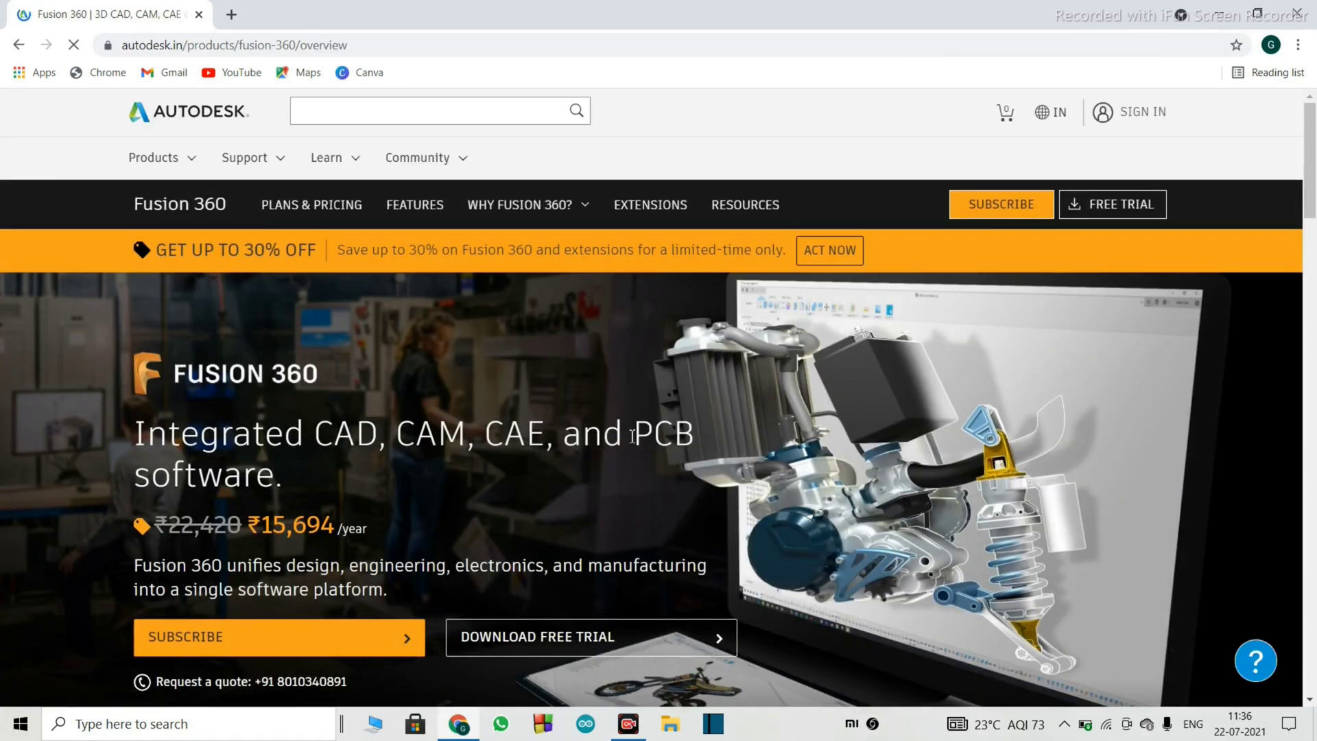
{"action": "scroll", "coordinate": [549, 411], "scroll_direction": "down", "scroll_amount": 5}
{"action": "scroll", "coordinate": [570, 422], "scroll_direction": "up", "scroll_amount": 5}
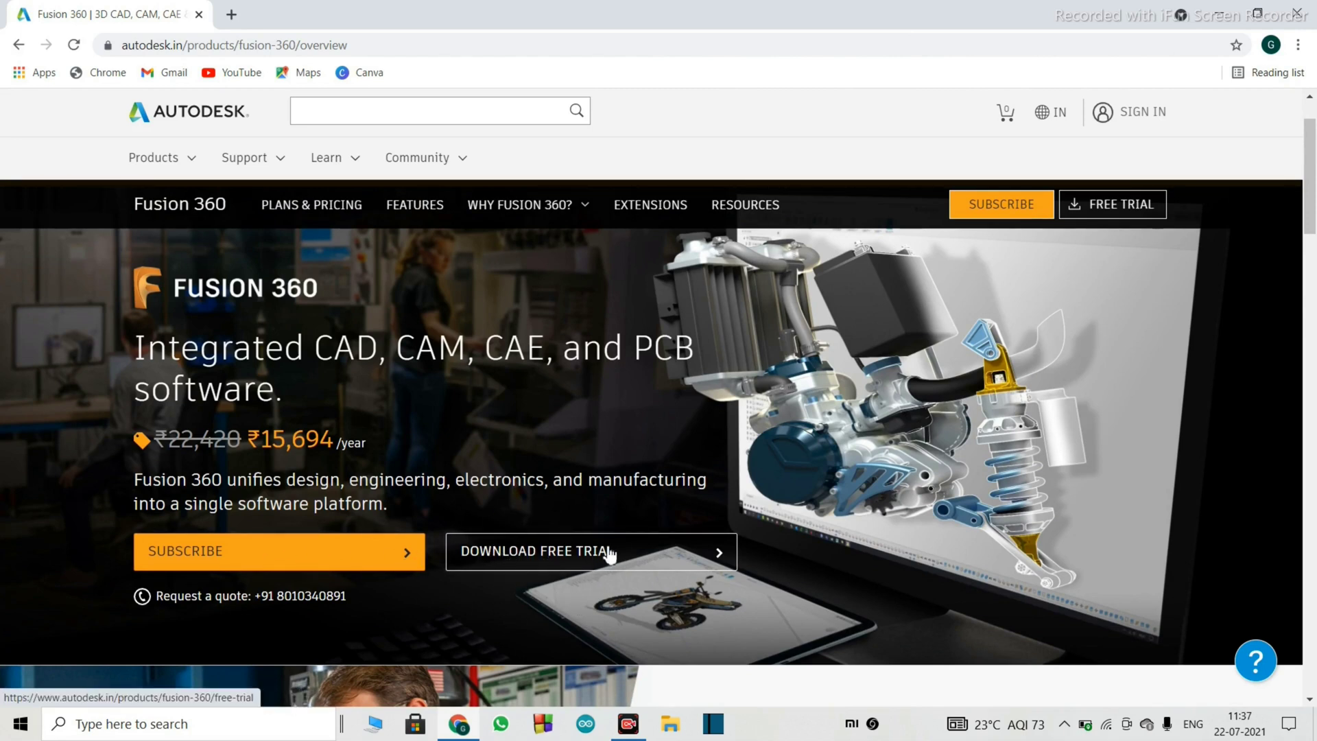
- Open the Fusion 360 free trial page with personal, 30-day trial and educational options
{"action": "left_click", "coordinate": [724, 552]}
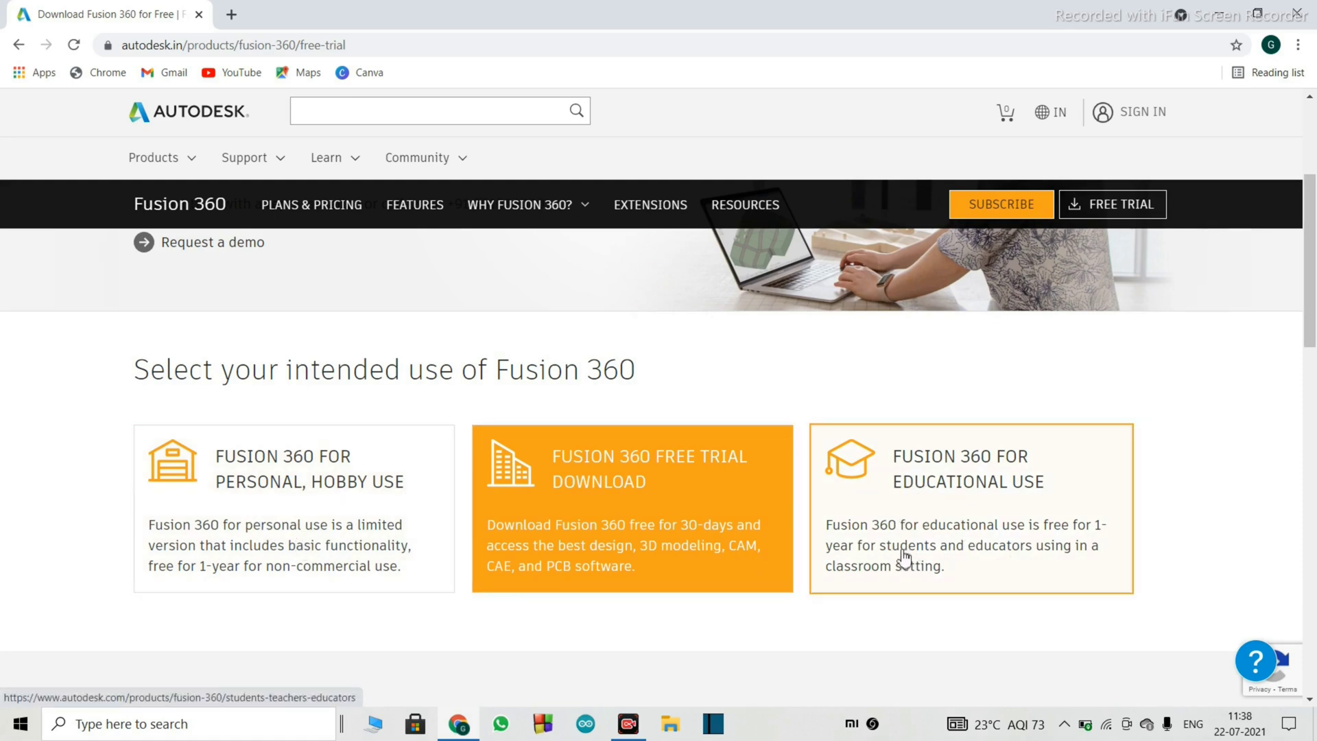
{"action": "scroll", "coordinate": [994, 441], "scroll_direction": "down", "scroll_amount": 5}
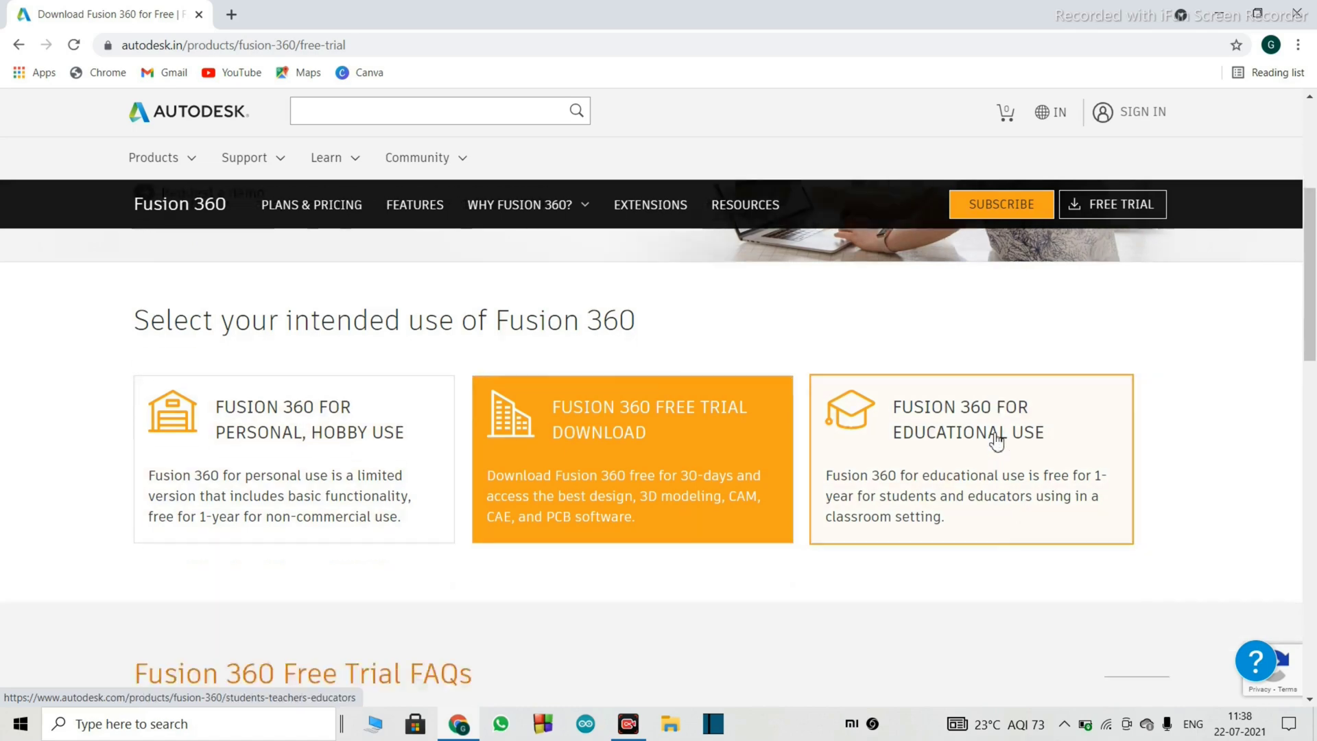
- Choose the 30-day Fusion 360 free trial, continue to Autodesk sign-in, and open a new tab
{"action": "scroll", "coordinate": [830, 555], "scroll_direction": "up", "scroll_amount": 6}
{"action": "scroll", "coordinate": [597, 506], "scroll_direction": "down", "scroll_amount": 3}
{"action": "scroll", "coordinate": [650, 544], "scroll_direction": "up", "scroll_amount": 3}
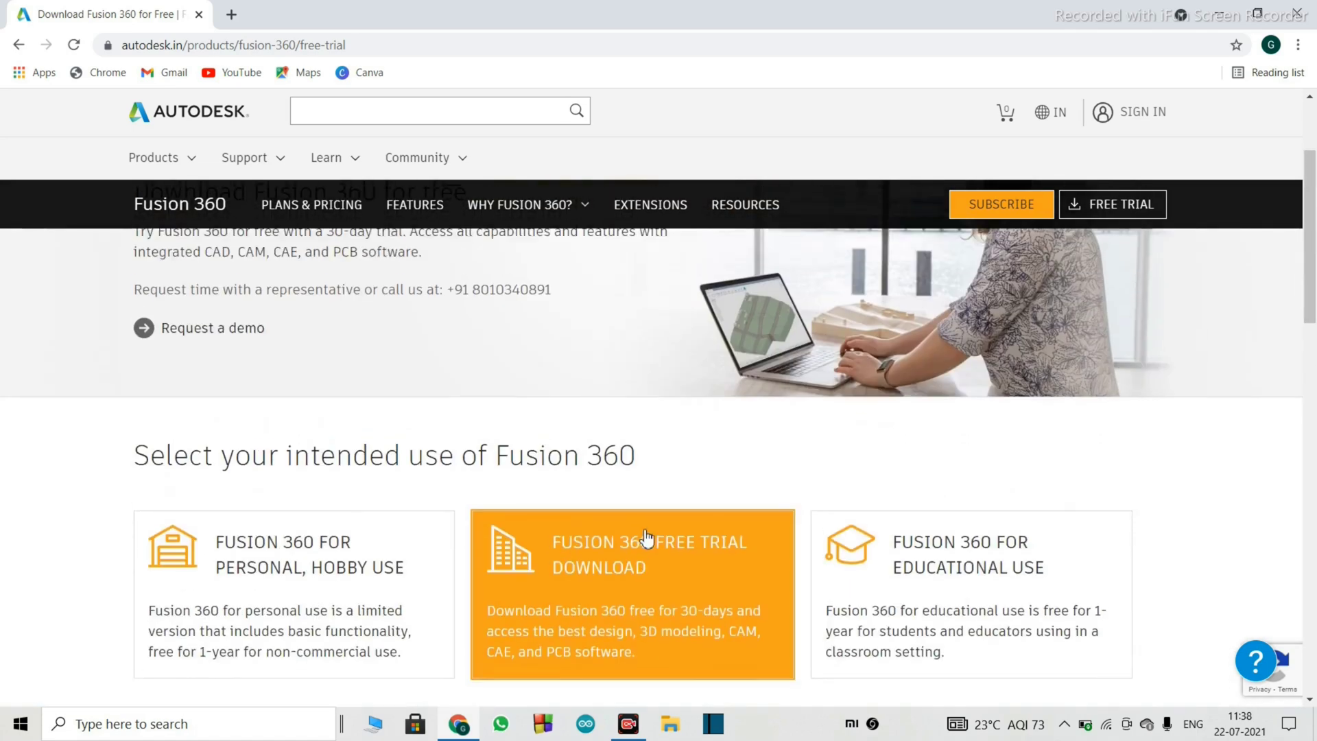
{"action": "scroll", "coordinate": [672, 585], "scroll_direction": "down", "scroll_amount": 2}
{"action": "left_click", "coordinate": [641, 437]}
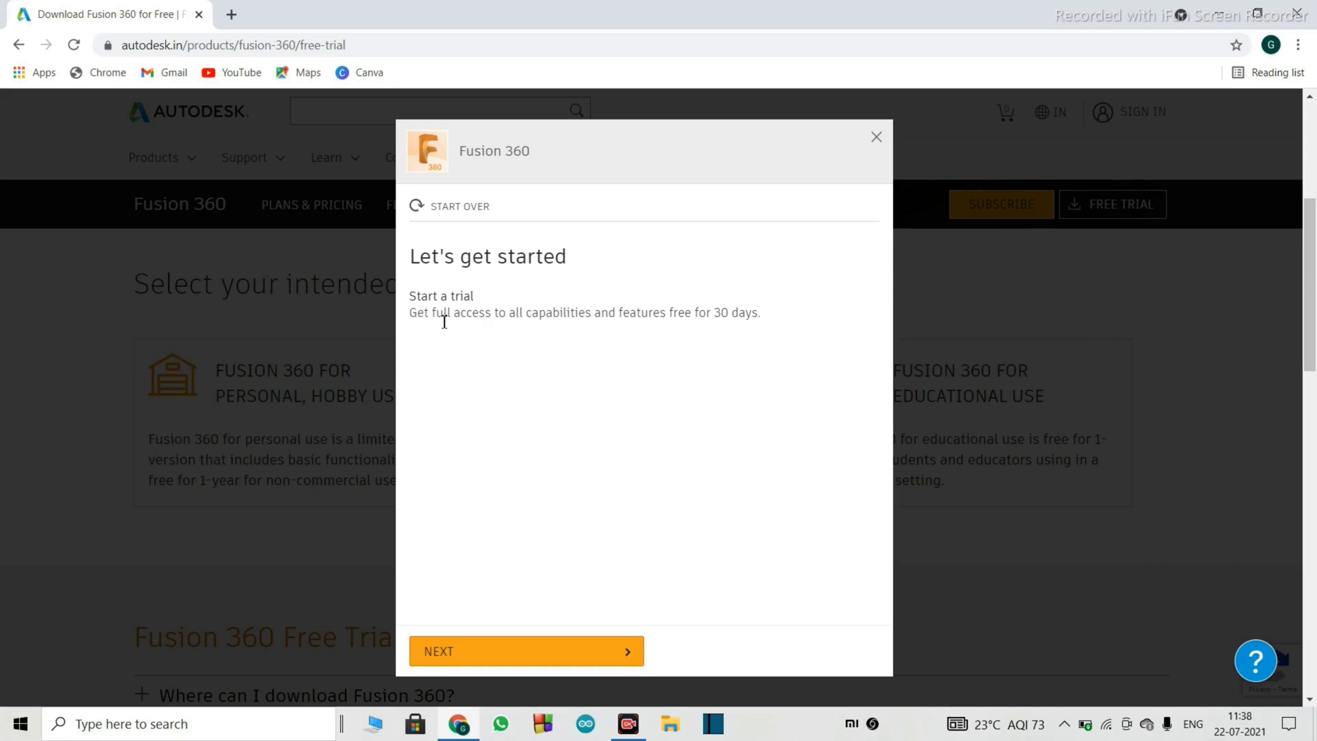
{"action": "left_click_drag", "start_coordinate": [415, 317], "coordinate": [760, 321]}
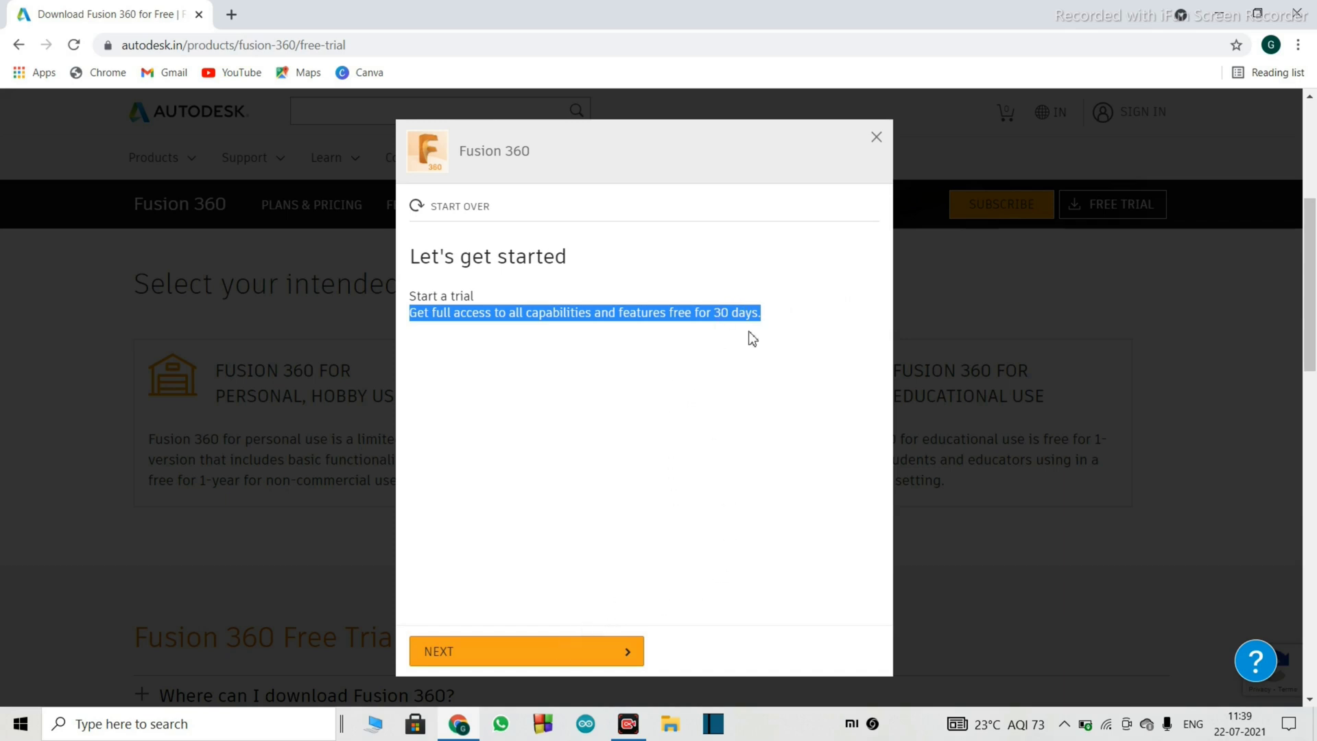
{"action": "left_click", "coordinate": [508, 655]}
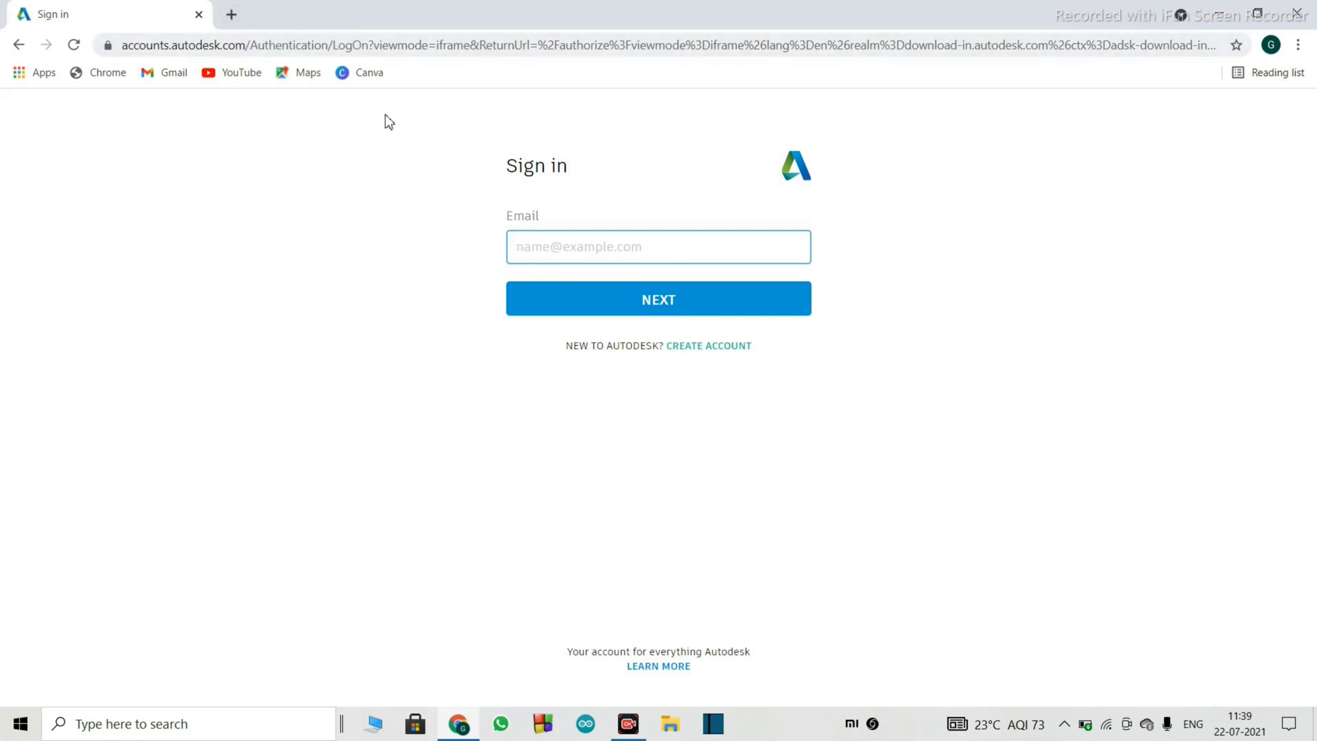
{"action": "left_click", "coordinate": [231, 15]}
- Search for making a new Gmail account and open the Create your Google Account page
{"action": "left_click", "coordinate": [526, 364]}
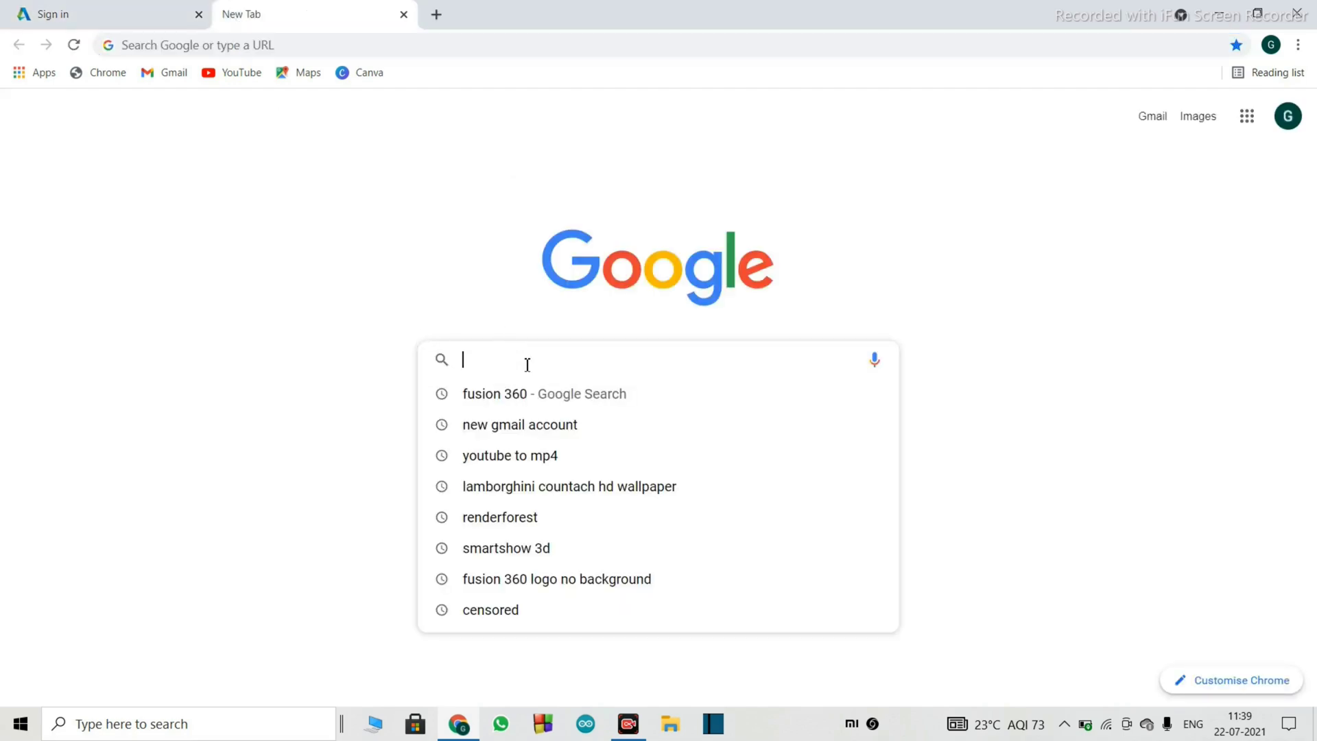
{"action": "left_click", "coordinate": [526, 423]}
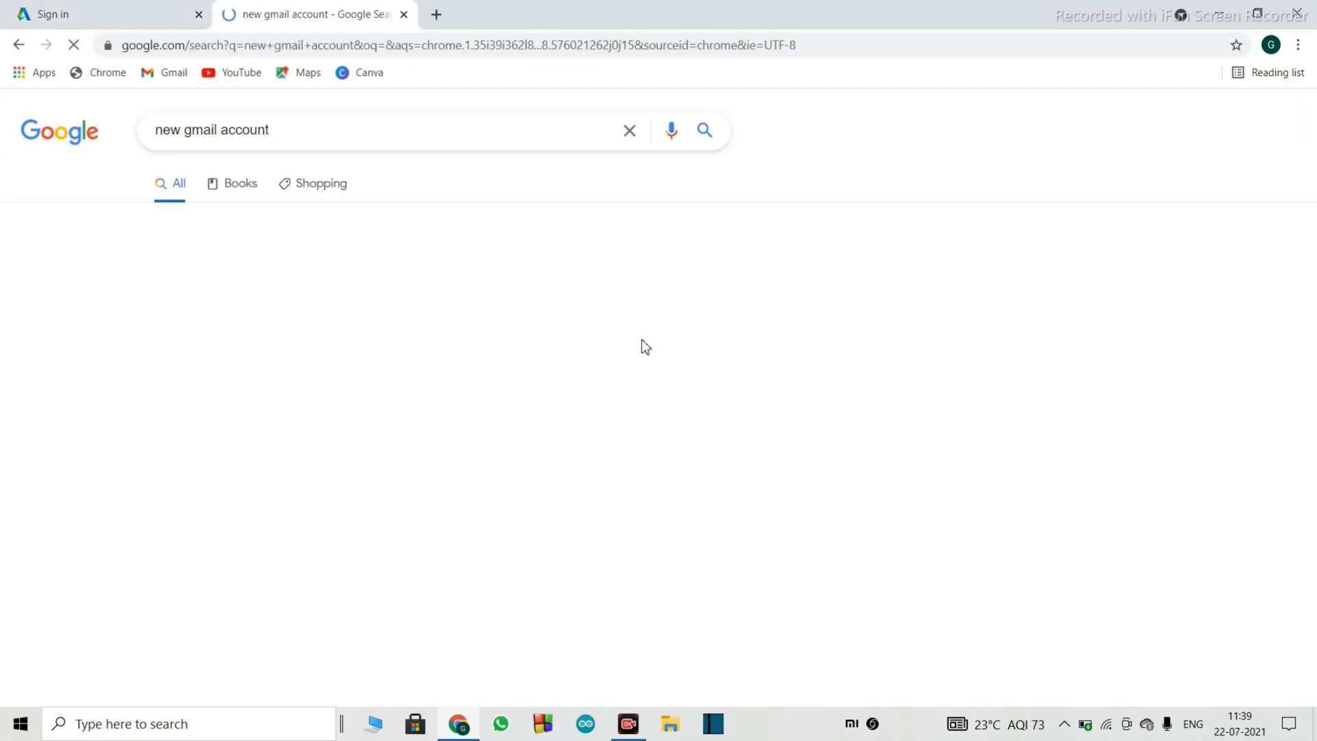
{"action": "left_click", "coordinate": [229, 280]}
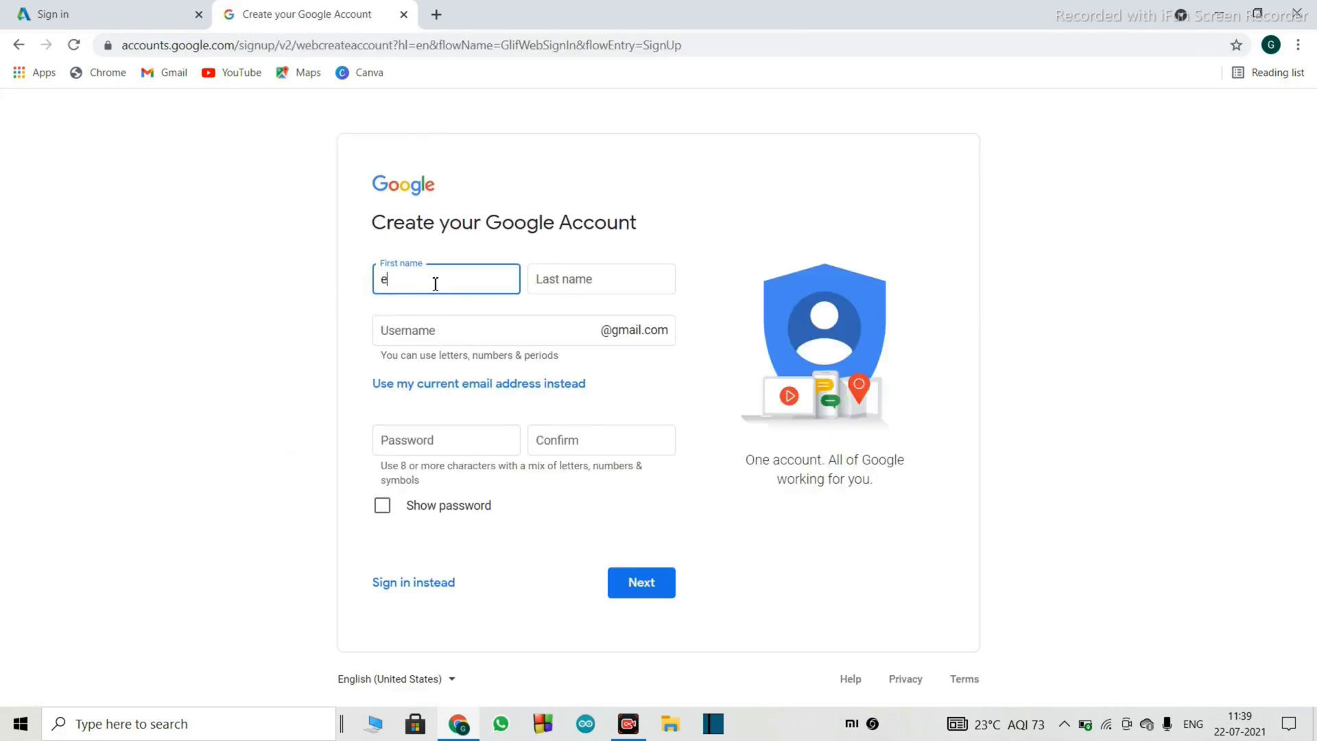
- Enter the first name, last name and a username for the new Google account
{"action": "type", "text": "elon"}
{"action": "left_click", "coordinate": [570, 285]}
{"action": "type", "text": "m"}
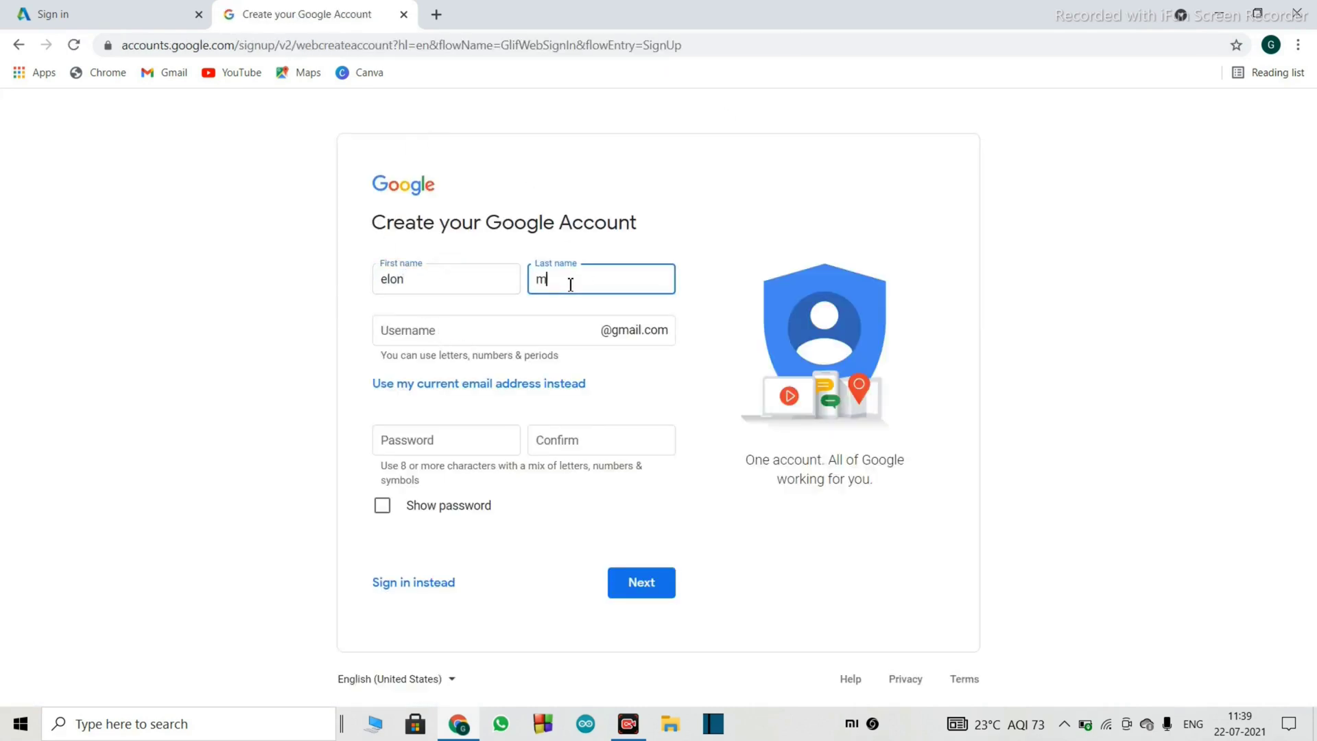
{"action": "type", "text": "usk"}
{"action": "left_click", "coordinate": [544, 328]}
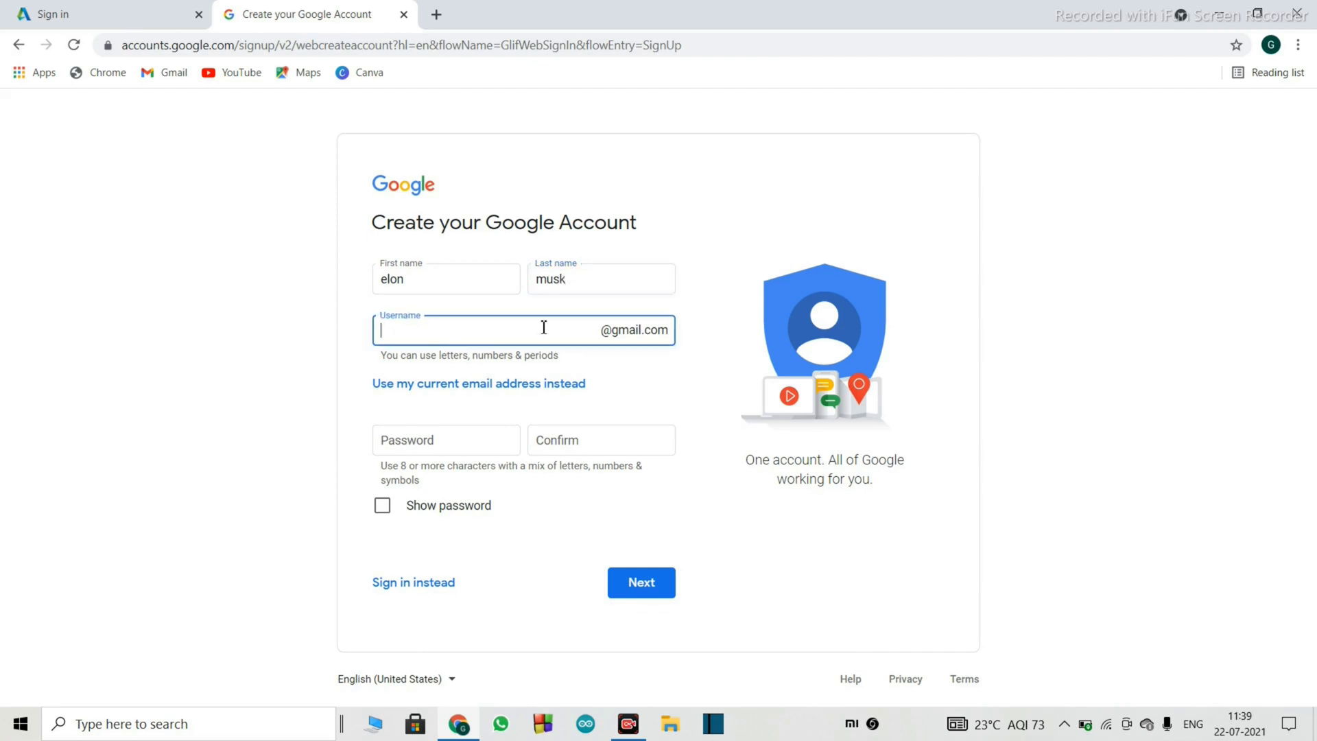
- Set and confirm the account password, replacing the rejected weak one, and submit
{"action": "left_click", "coordinate": [490, 447]}
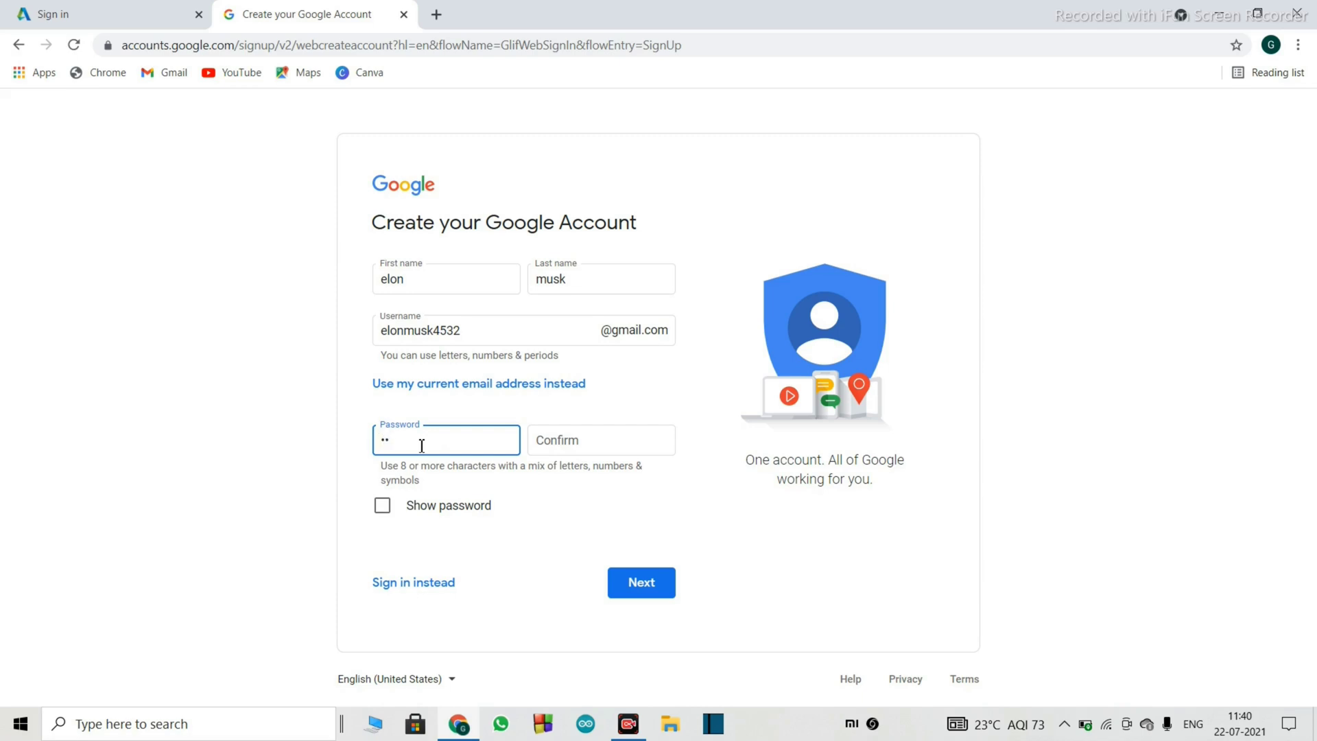
{"action": "type", "text": "••••••••"}
{"action": "left_click", "coordinate": [585, 441]}
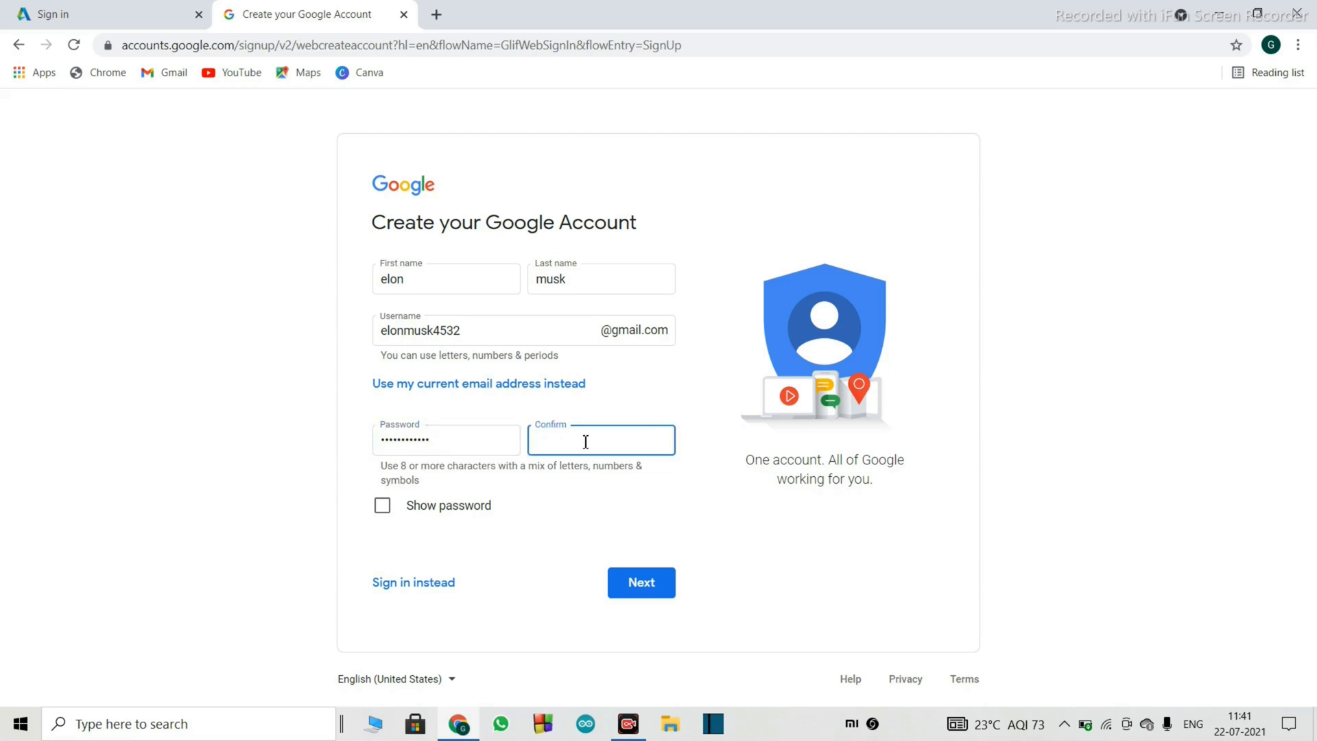
{"action": "type", "text": "••••••••••••"}
{"action": "left_click", "coordinate": [645, 580]}
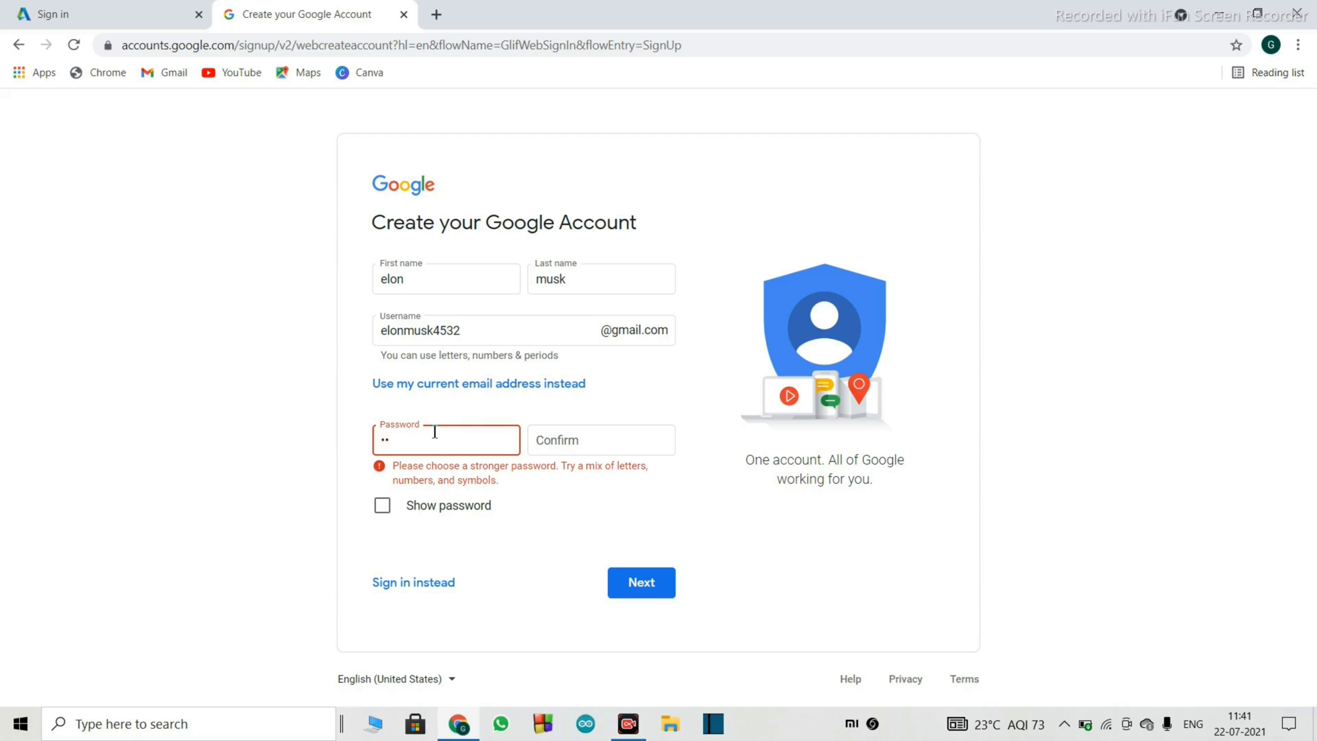
{"action": "left_click", "coordinate": [585, 445]}
{"action": "type", "text": "********"}
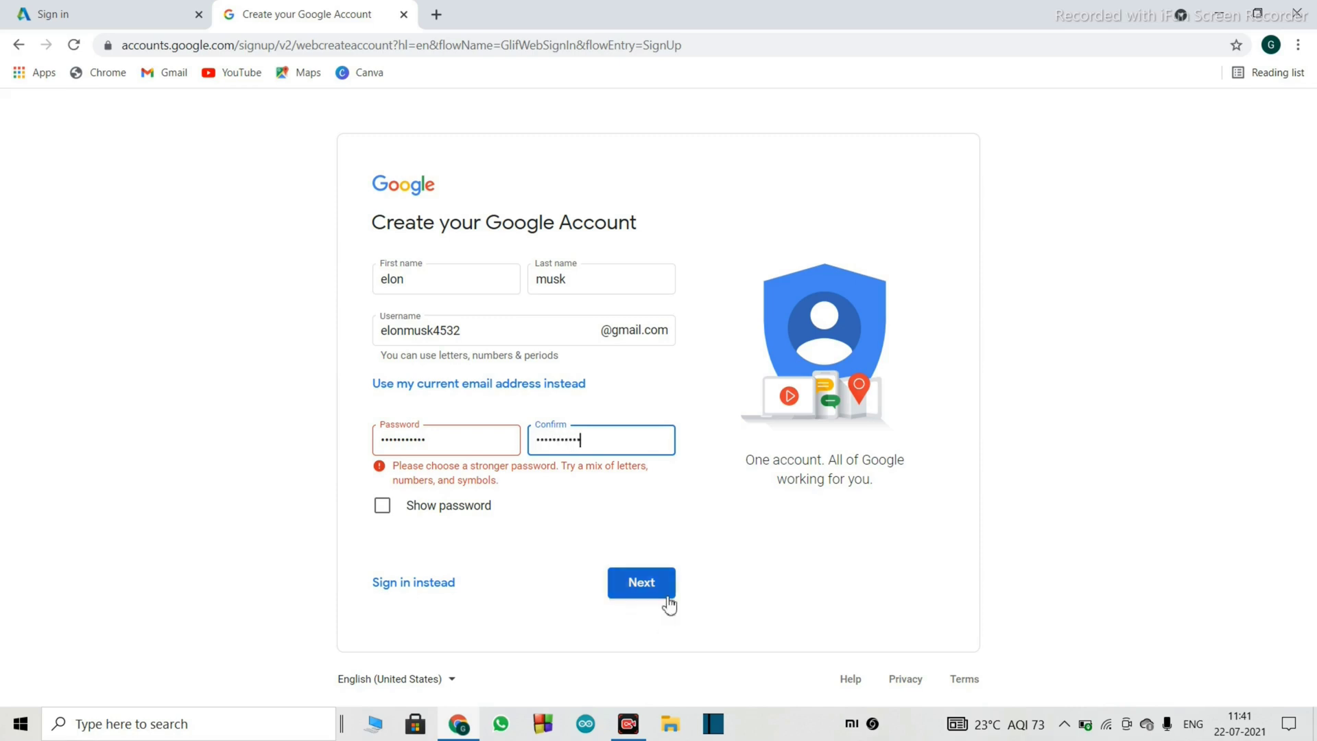
{"action": "left_click", "coordinate": [669, 604]}
{"action": "type", "text": "***********"}
{"action": "left_click", "coordinate": [545, 440]}
{"action": "type", "text": "*********"}
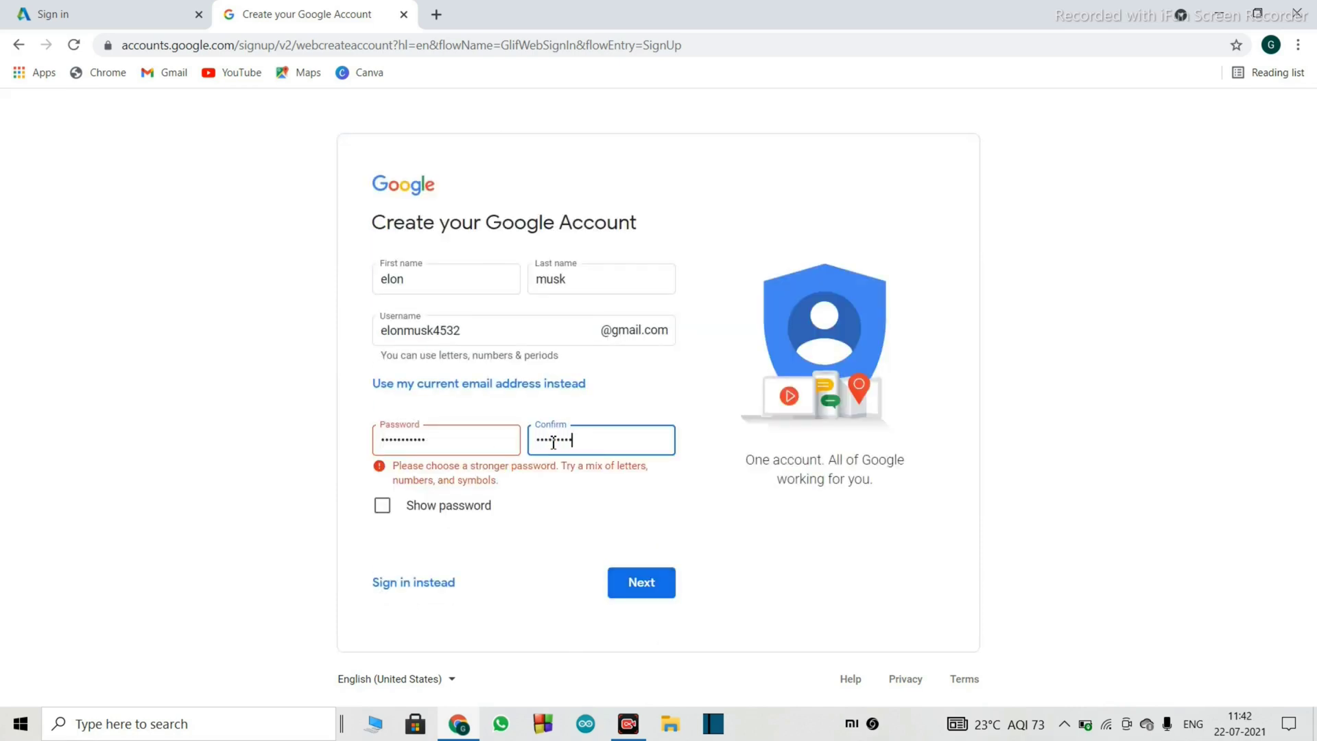
{"action": "left_click", "coordinate": [635, 590]}
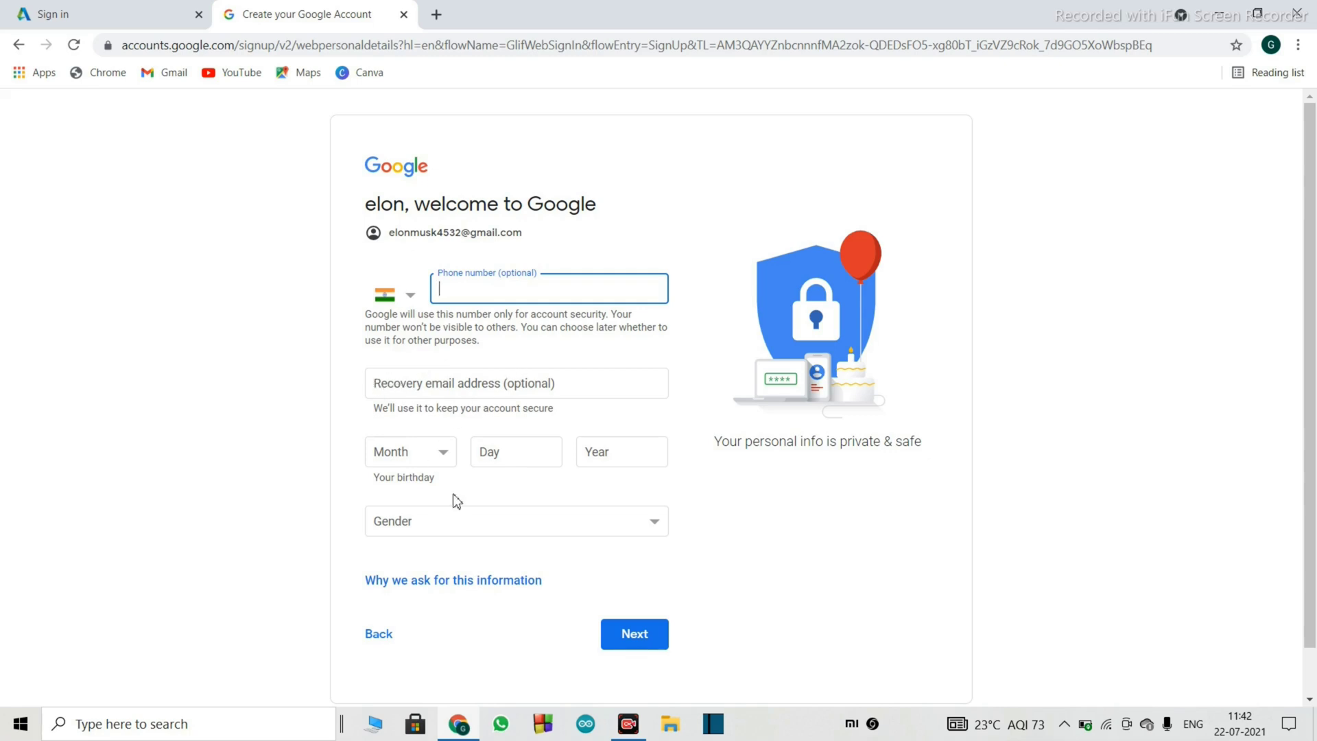
- Fill in the birth date, set gender to Male, and continue to Privacy and Terms
{"action": "left_click", "coordinate": [441, 454]}
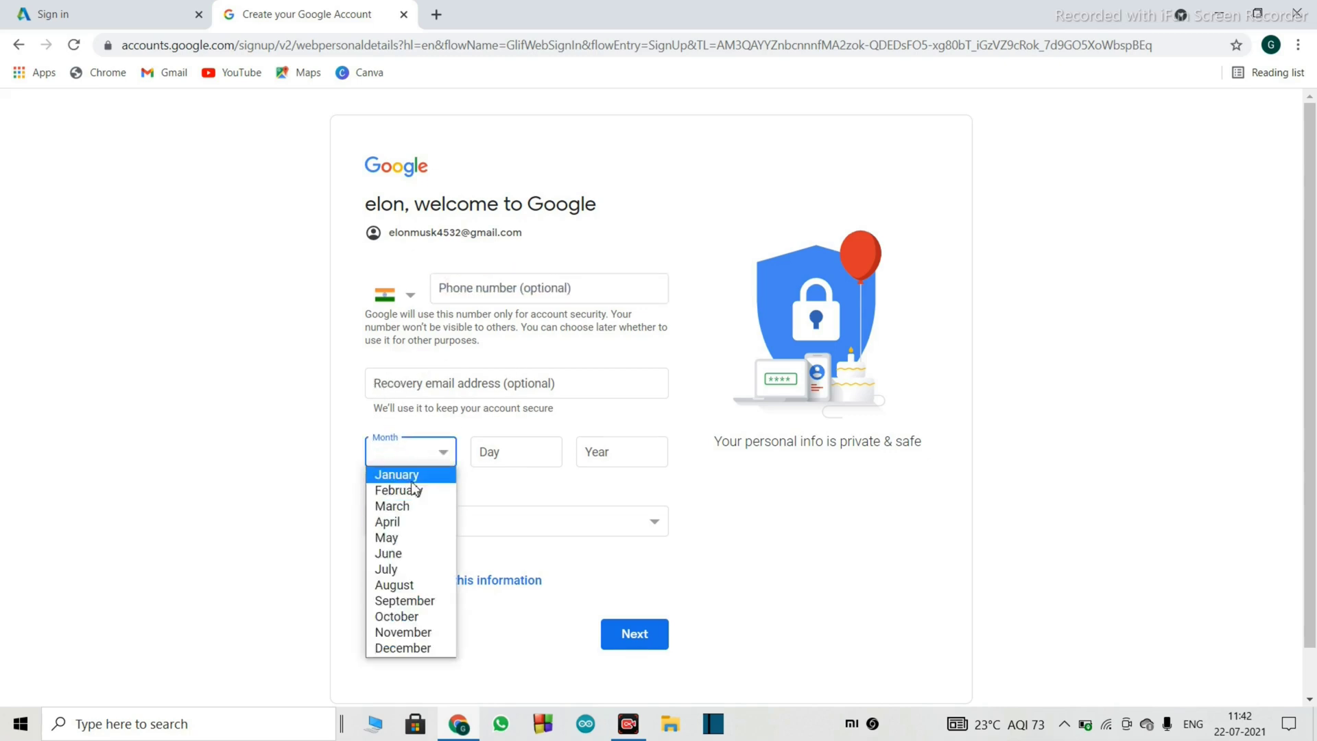
{"action": "left_click", "coordinate": [419, 472]}
{"action": "left_click", "coordinate": [511, 464]}
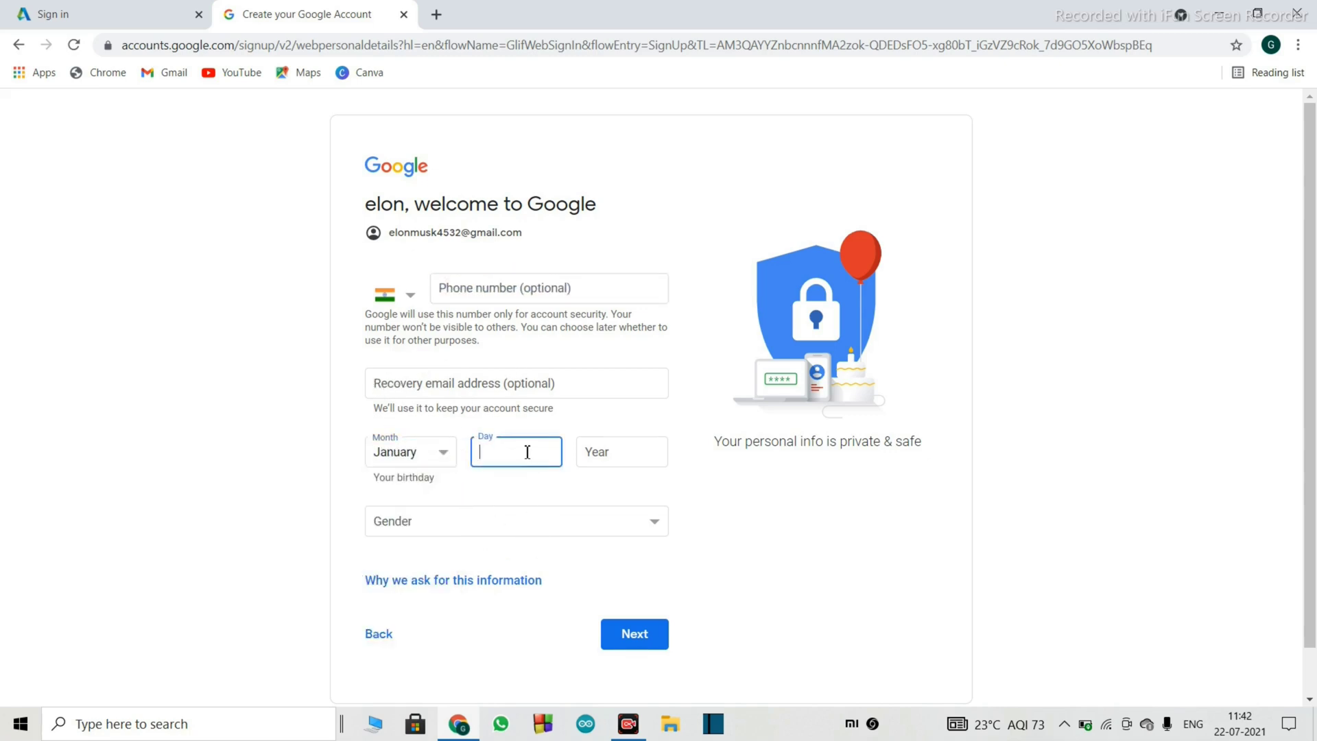
{"action": "type", "text": "t"}
{"action": "key", "text": "BackSpace"}
{"action": "type", "text": "12"}
{"action": "left_click", "coordinate": [632, 467]}
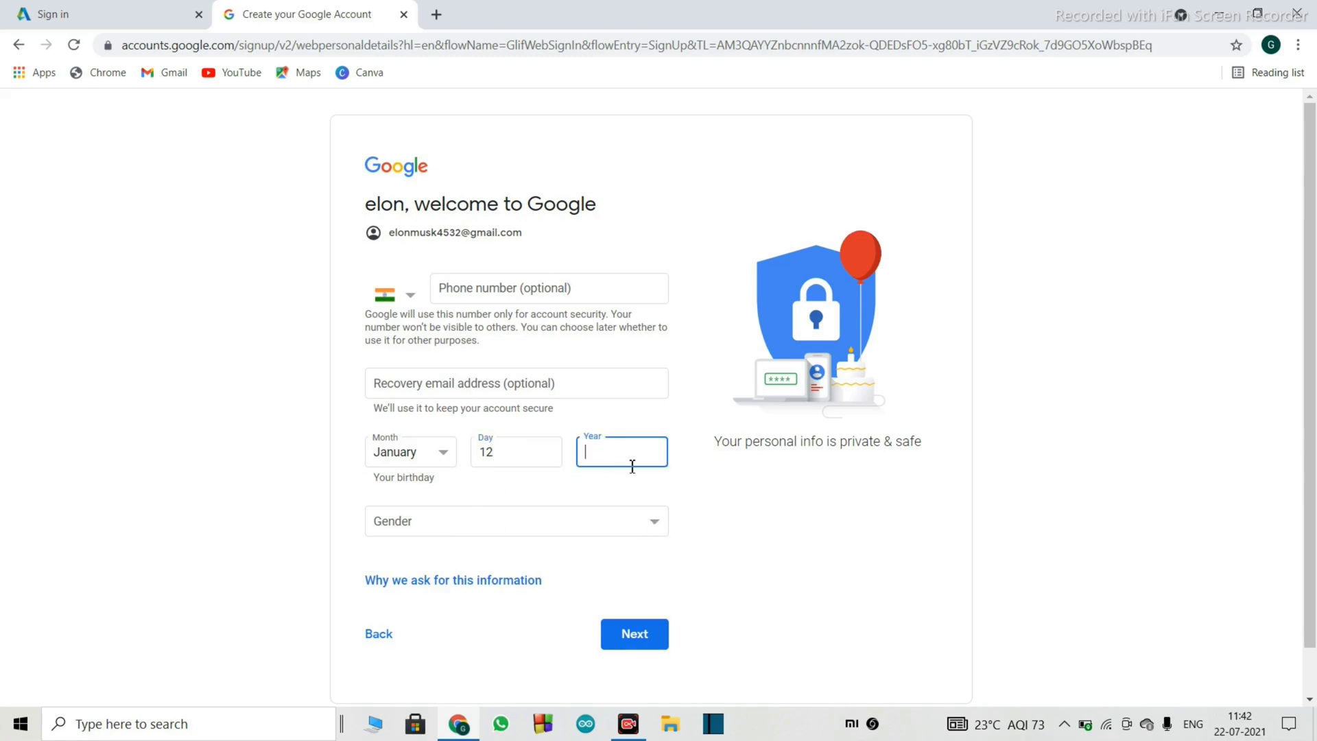
{"action": "type", "text": "2004"}
{"action": "left_click", "coordinate": [581, 530]}
{"action": "left_click", "coordinate": [551, 561]}
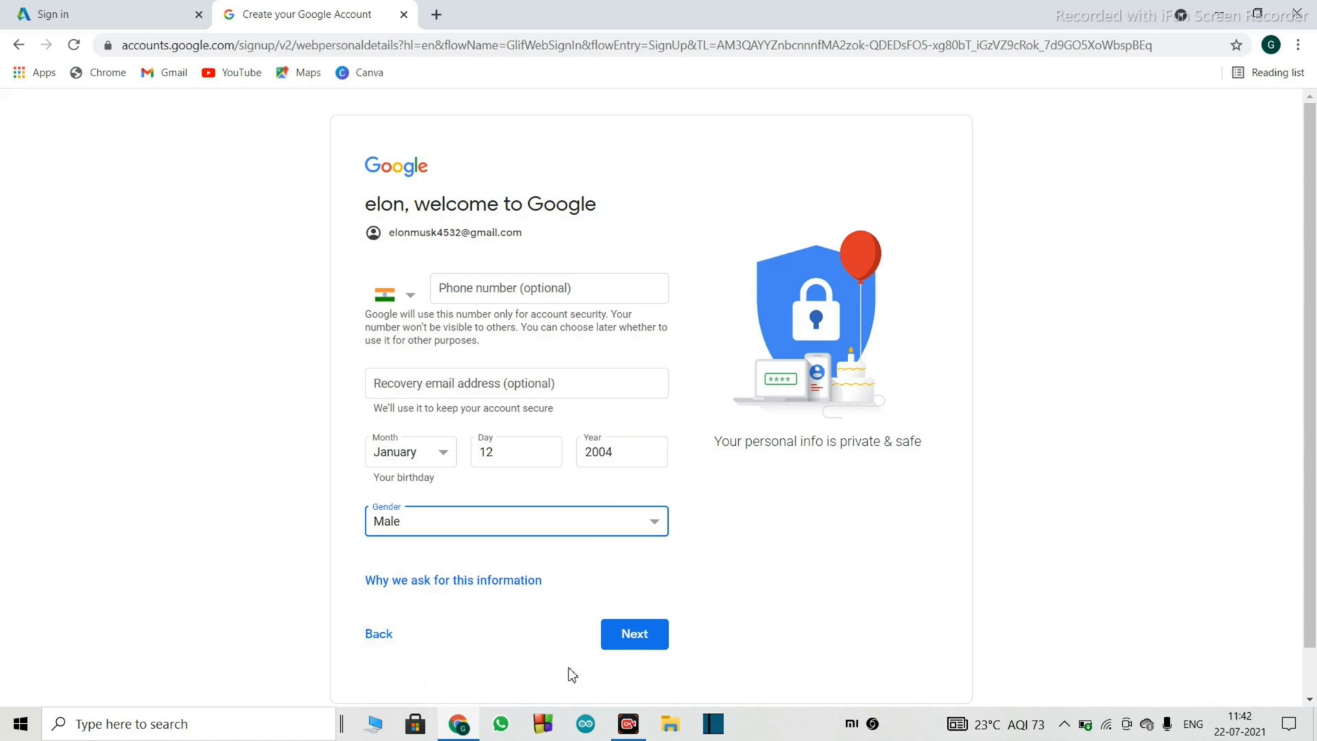
{"action": "left_click", "coordinate": [635, 634]}
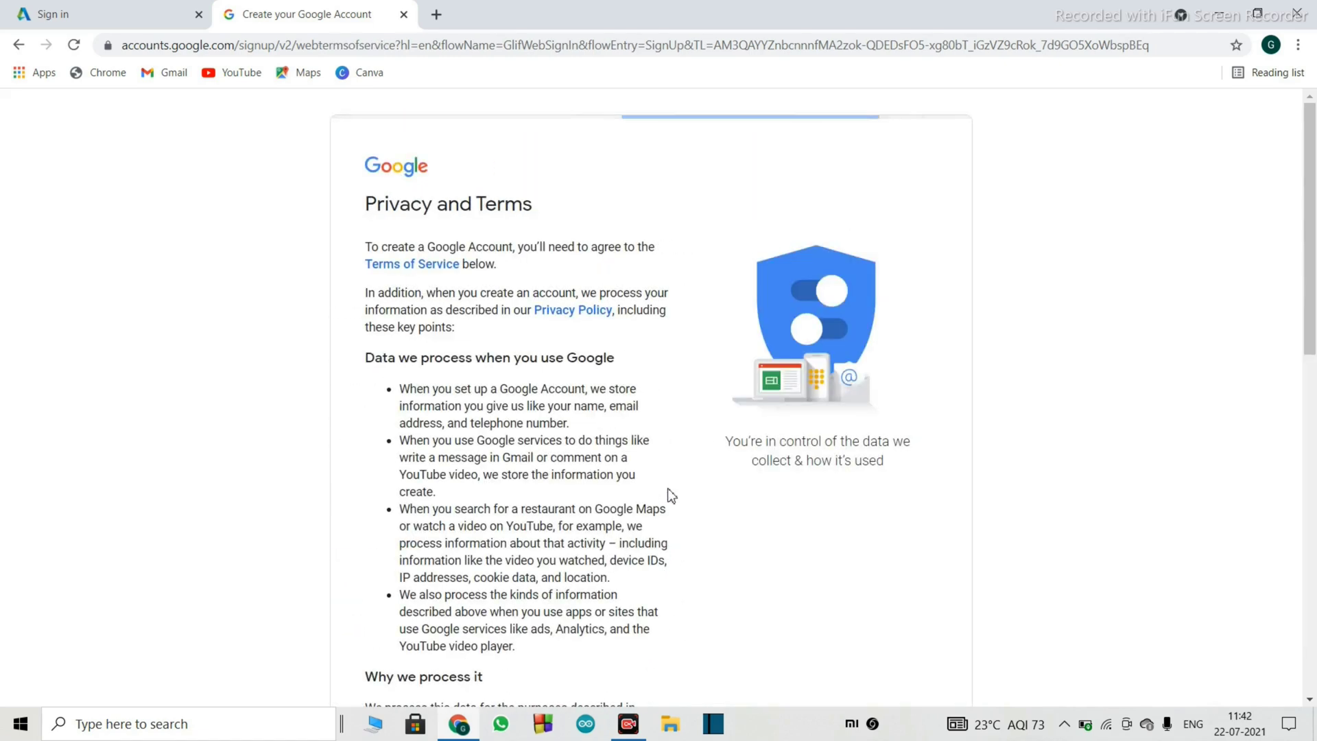
- Agree to Google's terms, decline the Chrome profile, and return to the Autodesk sign-in tab
{"action": "scroll", "coordinate": [555, 470], "scroll_direction": "down", "scroll_amount": 1}
{"action": "scroll", "coordinate": [556, 469], "scroll_direction": "down", "scroll_amount": 10}
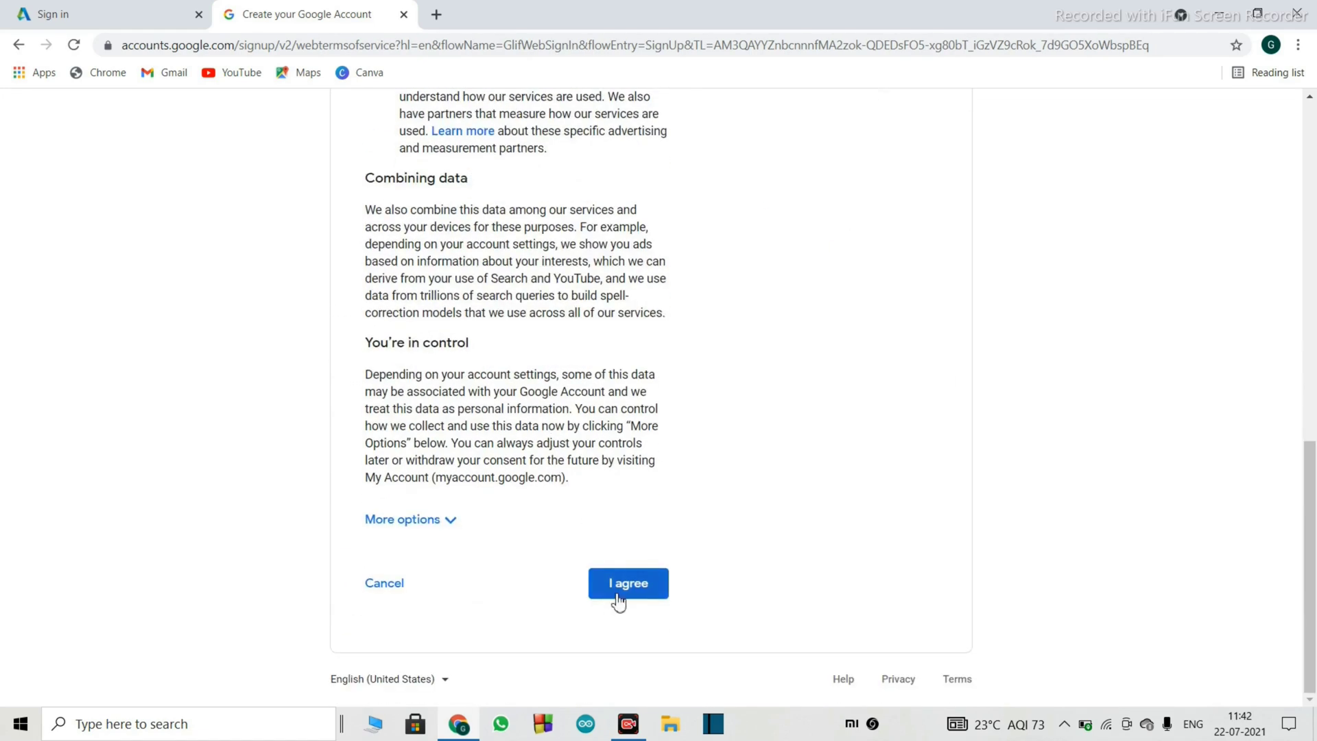
{"action": "left_click", "coordinate": [609, 594]}
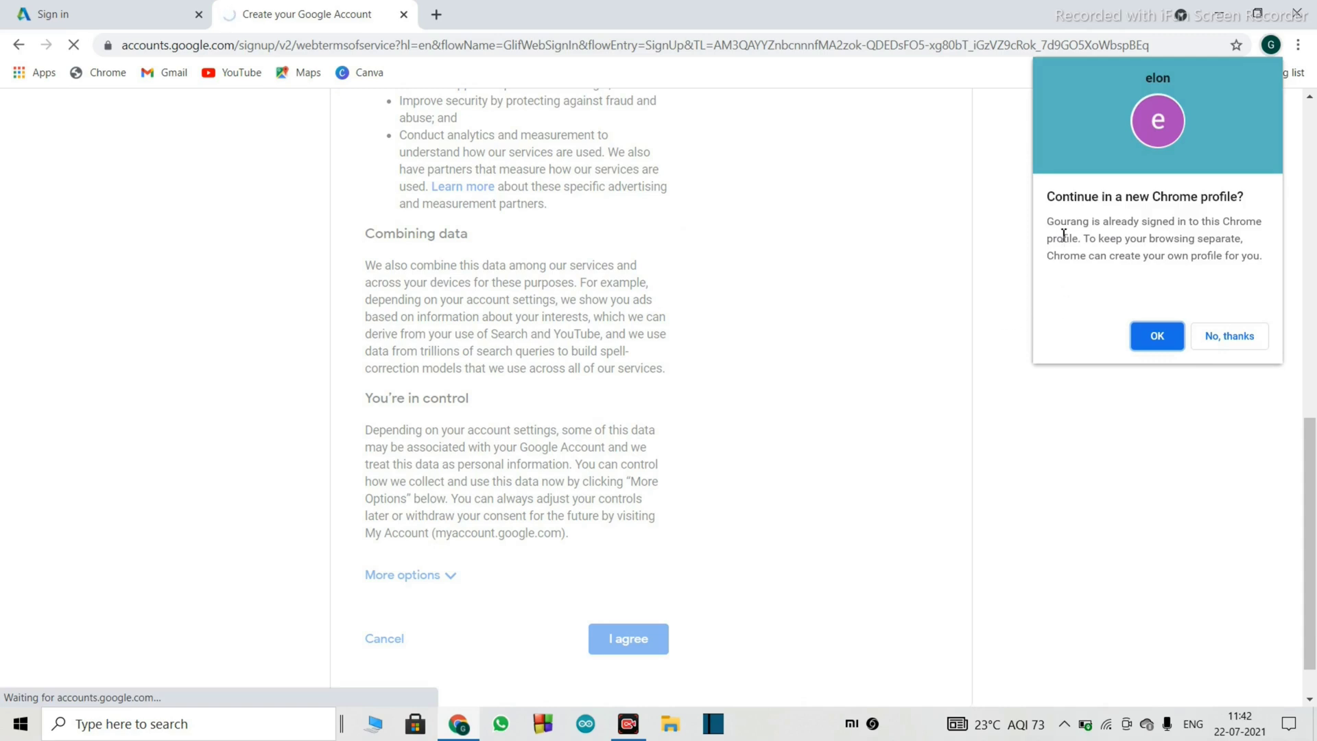
{"action": "left_click", "coordinate": [1229, 339]}
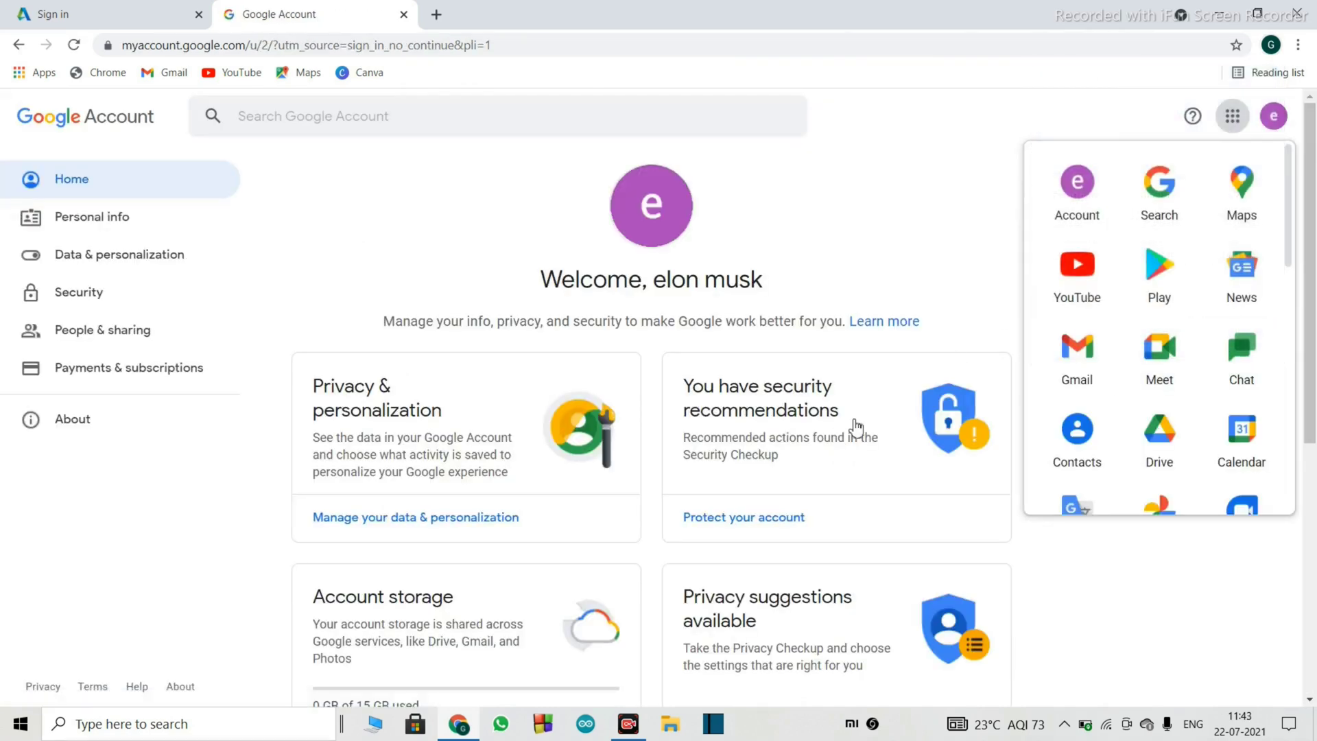
{"action": "left_click_drag", "start_coordinate": [542, 281], "coordinate": [803, 271]}
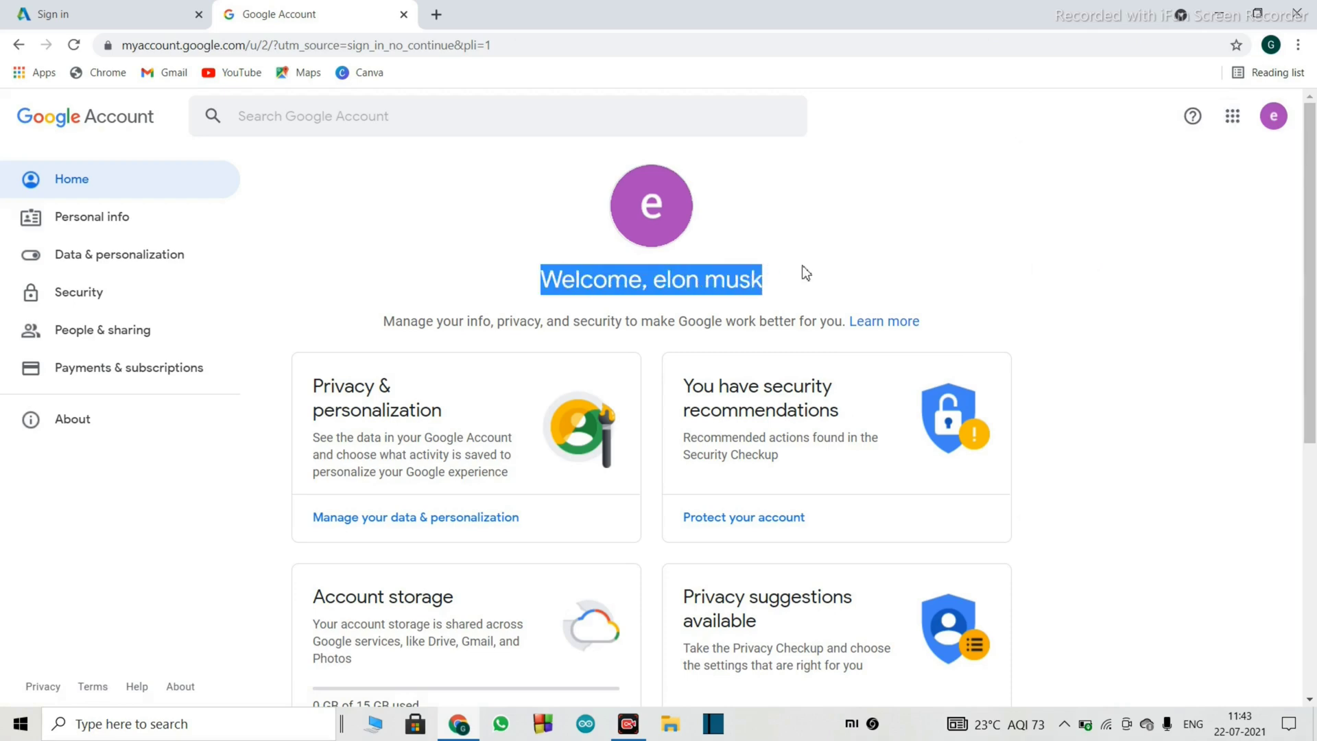
{"action": "left_click", "coordinate": [577, 261]}
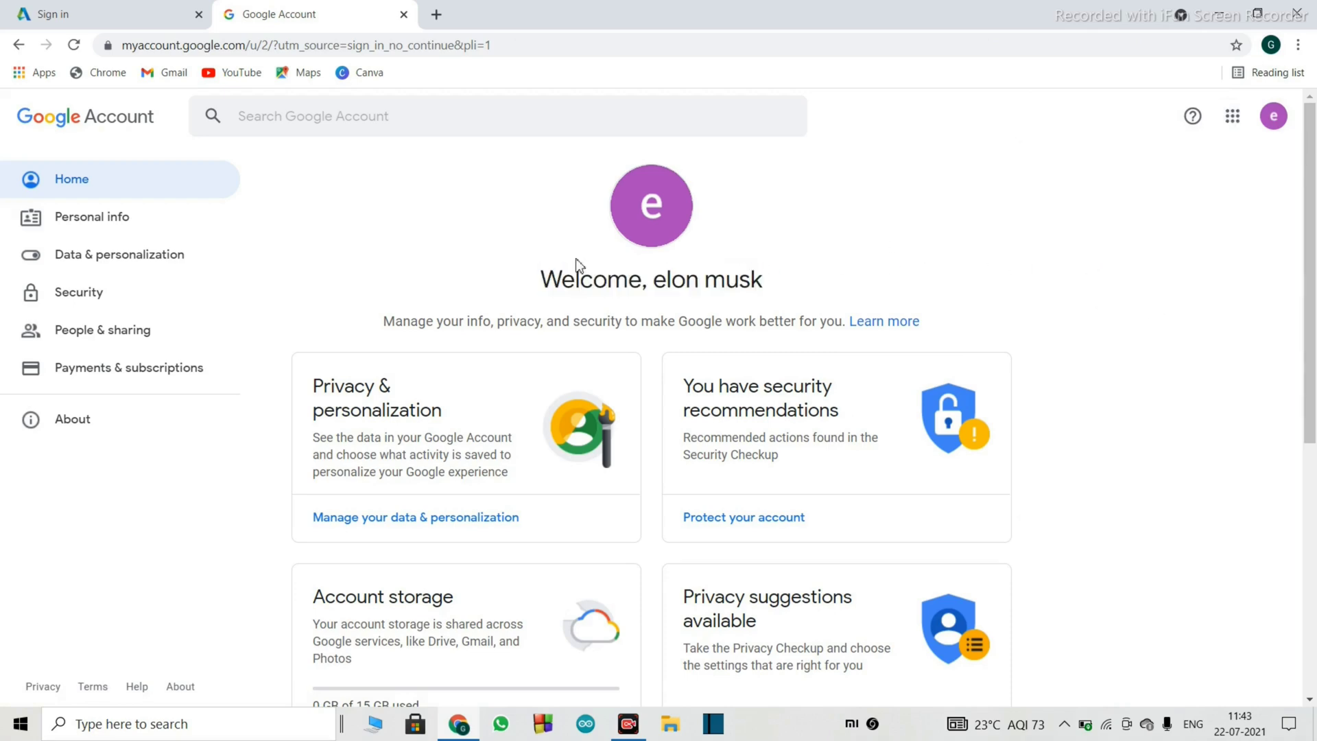
{"action": "scroll", "coordinate": [673, 370], "scroll_direction": "down", "scroll_amount": 5}
{"action": "scroll", "coordinate": [691, 398], "scroll_direction": "up", "scroll_amount": 5}
{"action": "left_click", "coordinate": [124, 14]}
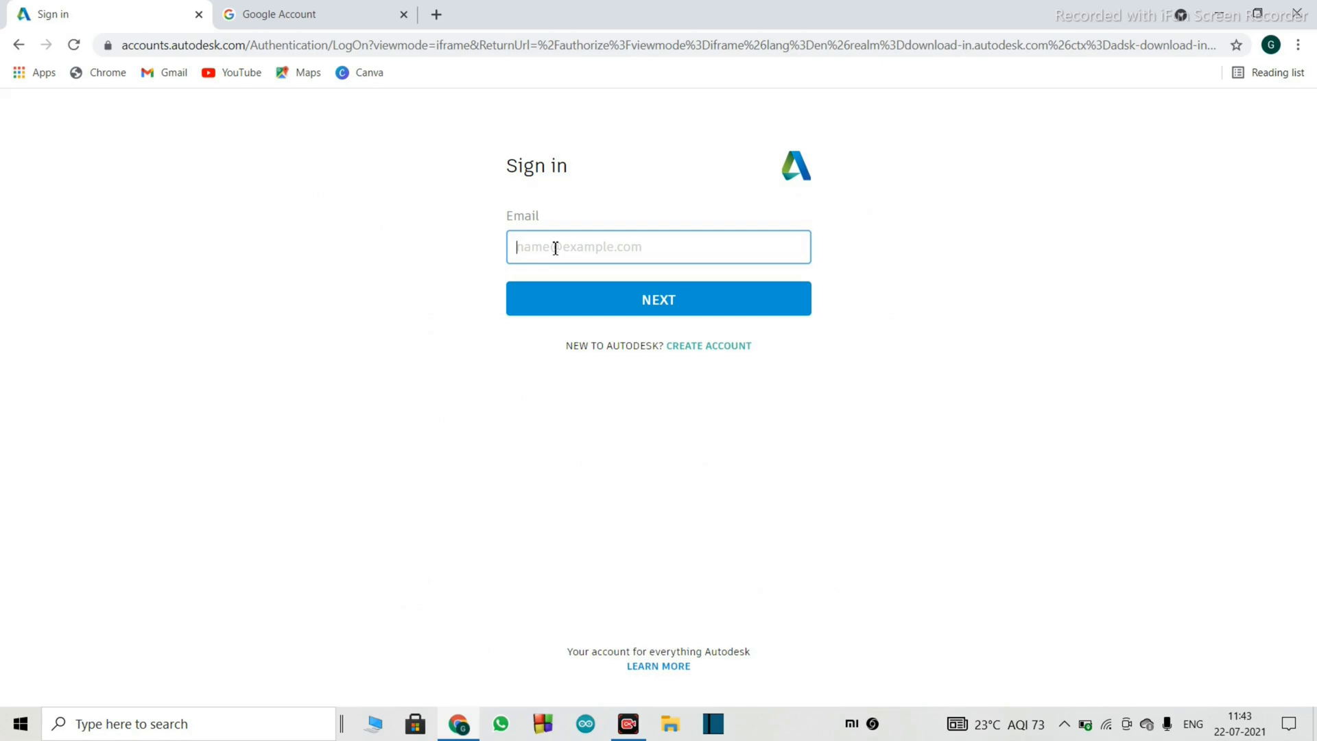
- Sign in to Autodesk with the new Gmail address, then choose Create Account when it's unrecognized
{"action": "left_click", "coordinate": [639, 300]}
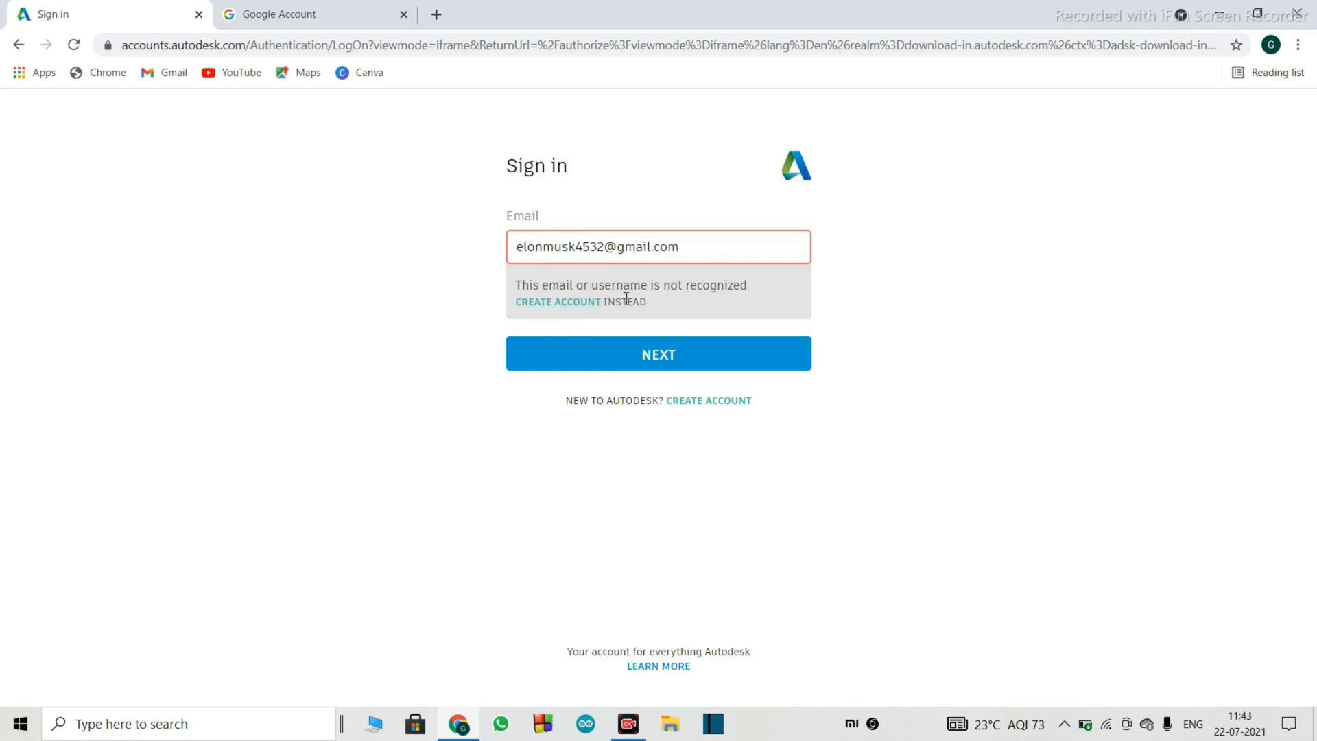
{"action": "left_click", "coordinate": [566, 302]}
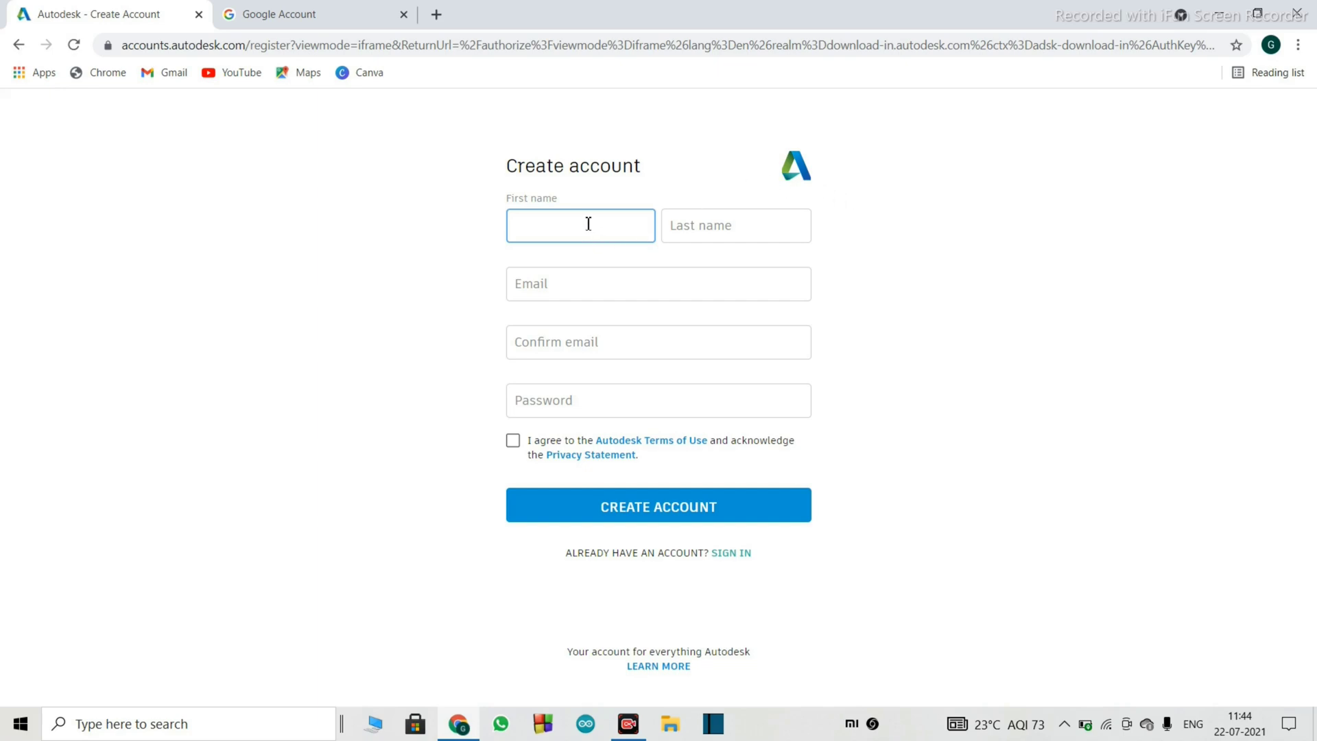
- Fill in the first and last name, e-mail, e-mail confirmation and account password
{"action": "type", "text": "on"}
{"action": "key", "text": "Tab"}
{"action": "type", "text": "Musk"}
{"action": "key", "text": "Tab"}
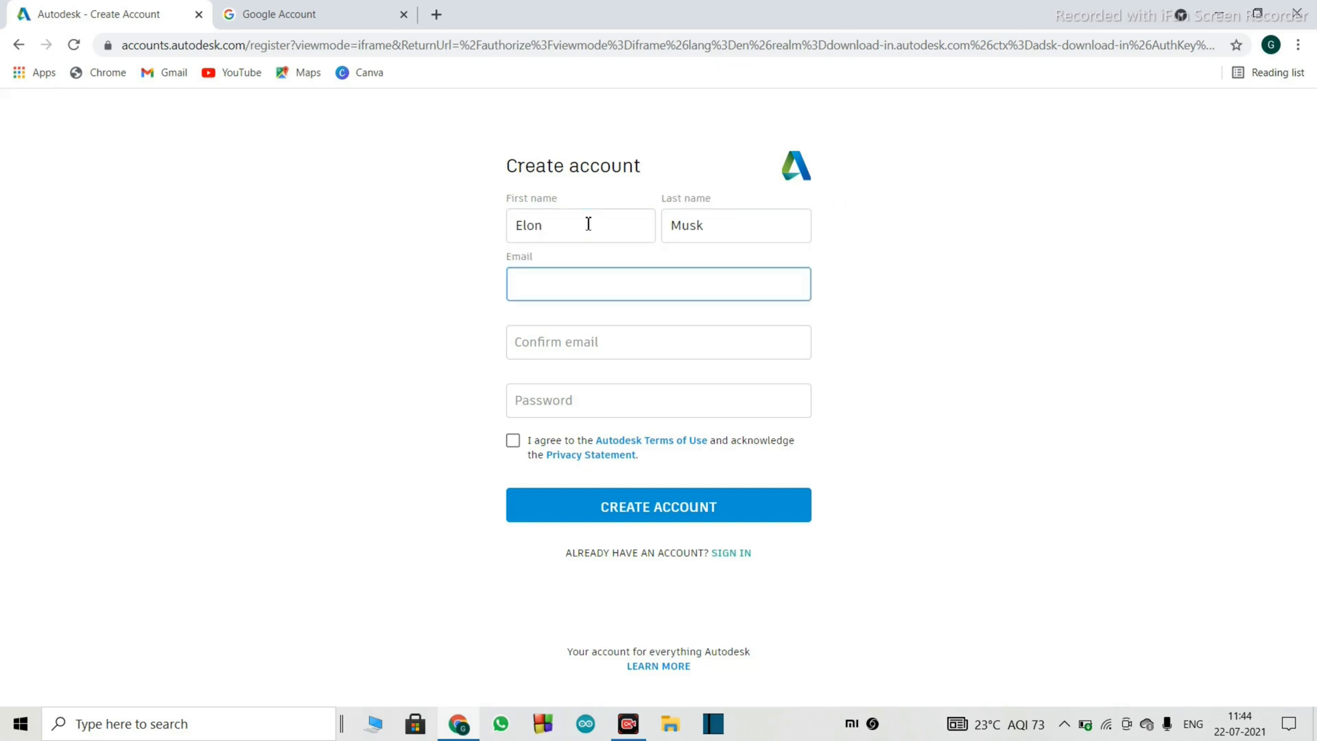
{"action": "left_click", "coordinate": [626, 347]}
{"action": "left_click", "coordinate": [571, 411]}
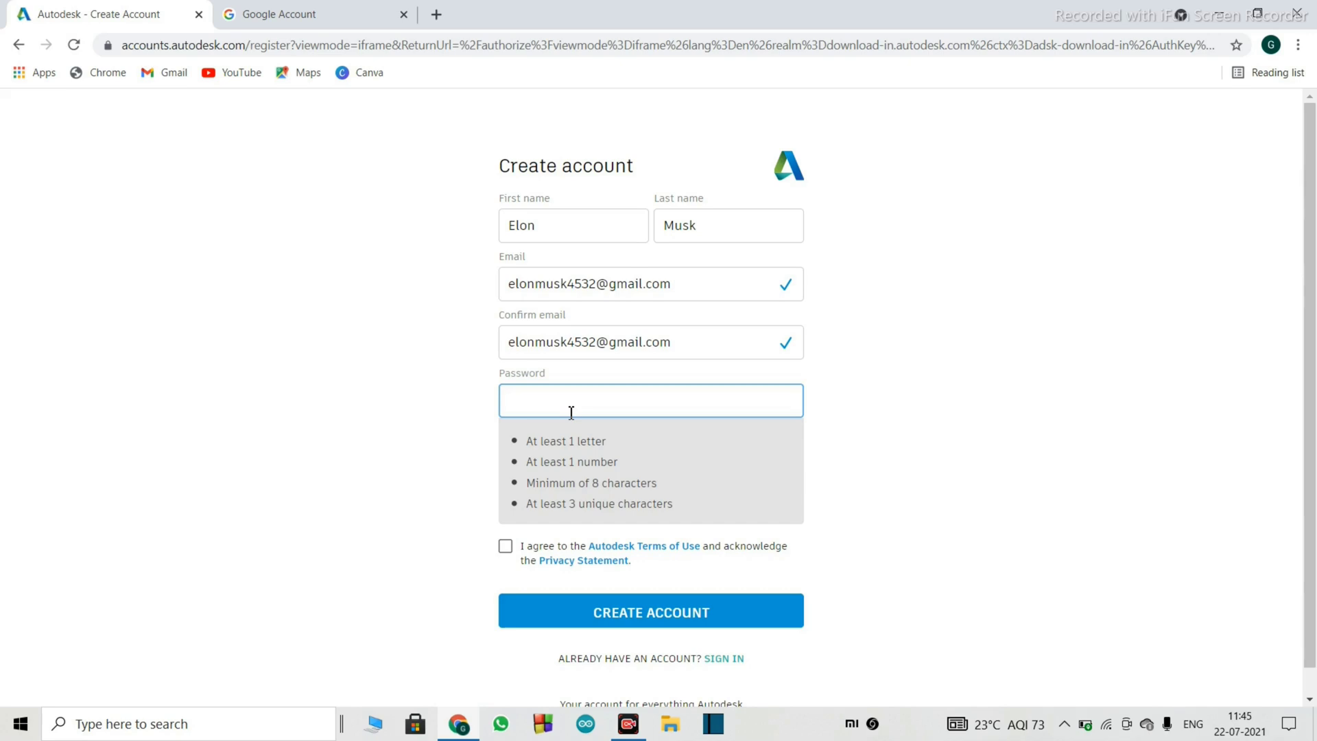
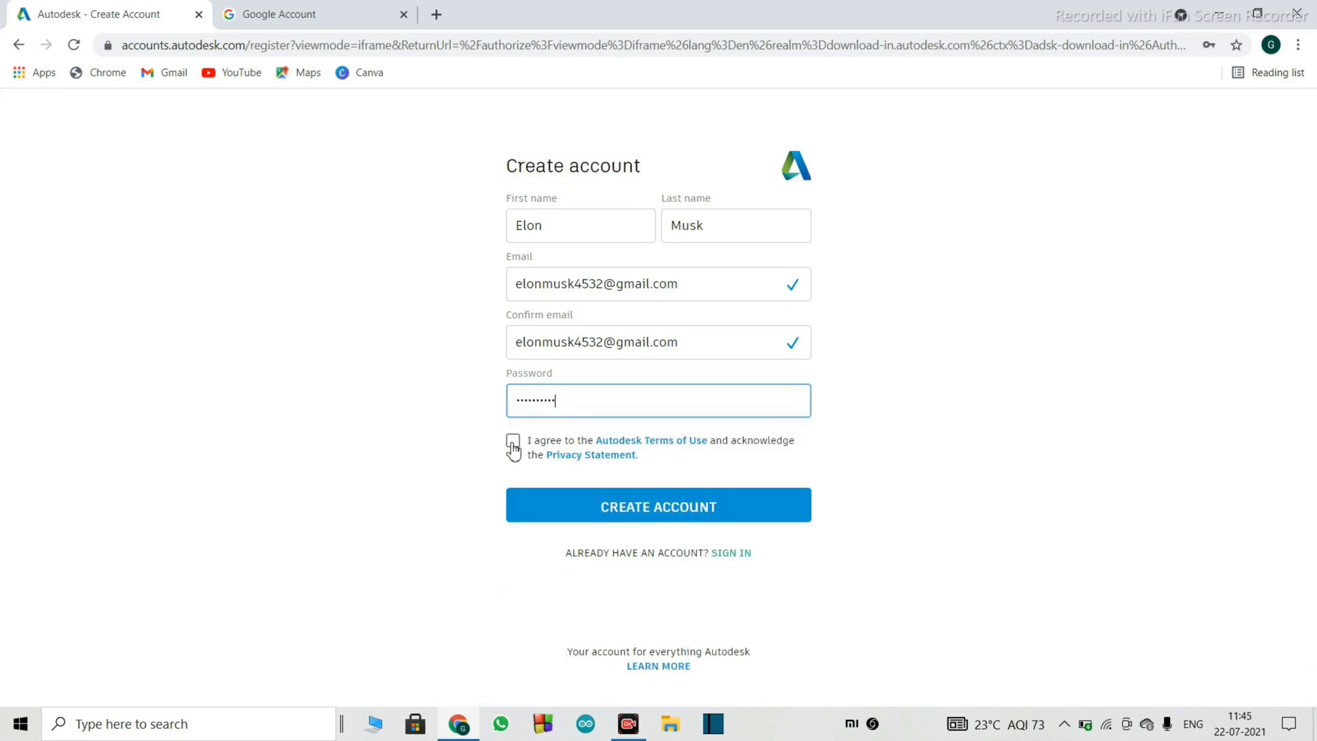
- Accept the Autodesk Terms of Use, create the account, and finish with Done
{"action": "left_click", "coordinate": [513, 443]}
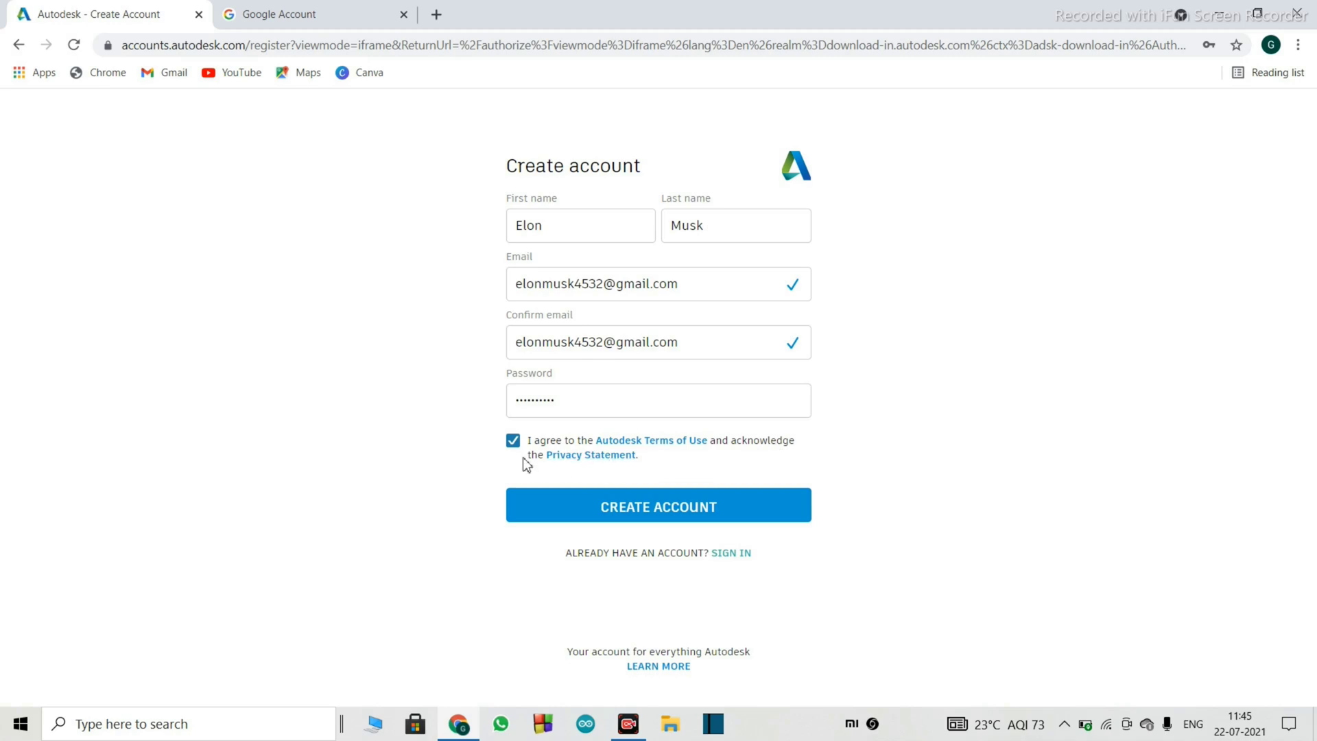
{"action": "left_click", "coordinate": [686, 518]}
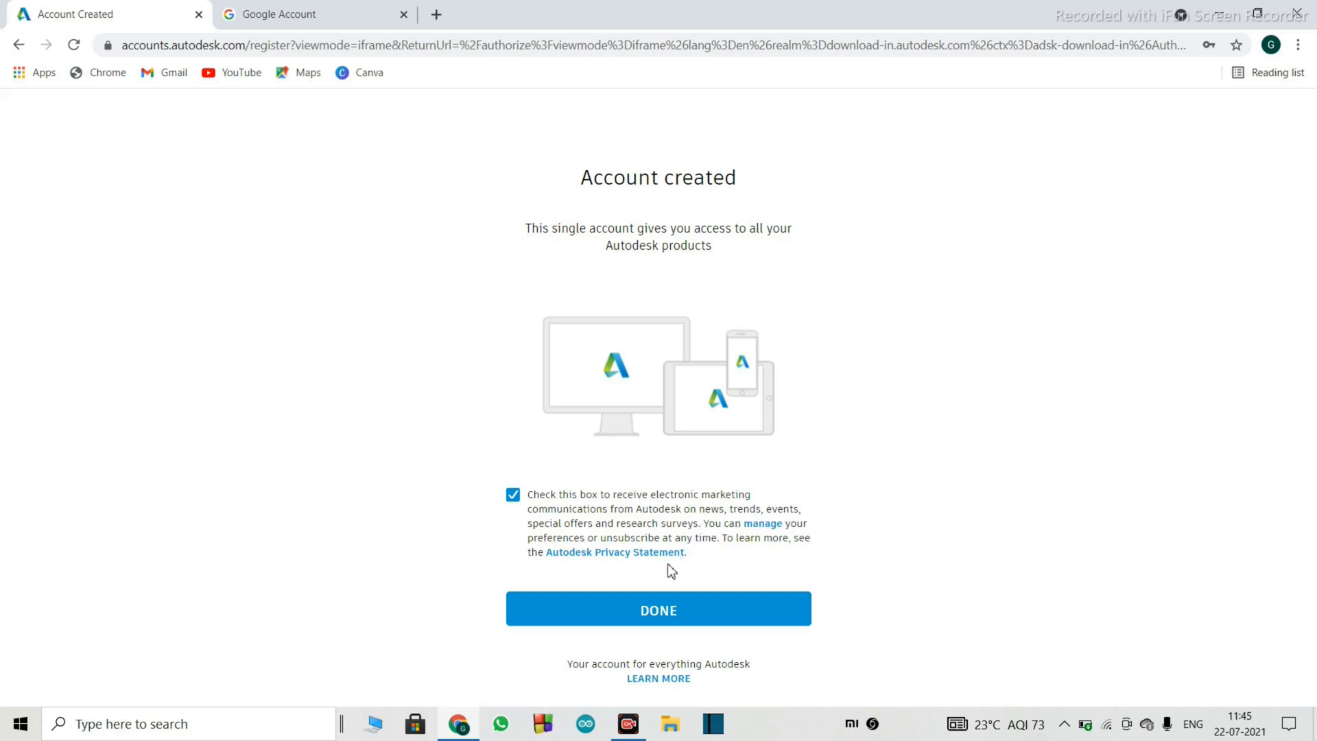
{"action": "left_click", "coordinate": [669, 627]}
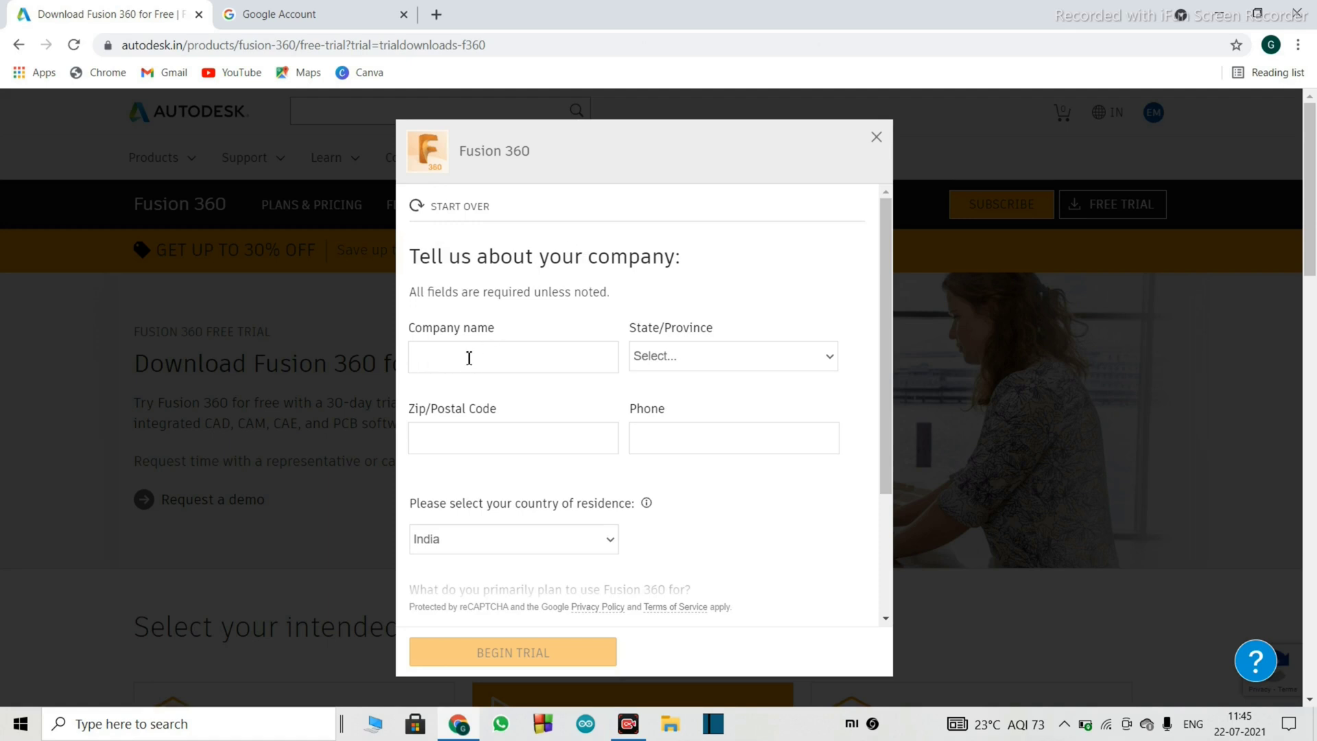
- Enter SpaceX as the company name and choose Karnataka as the state
{"action": "scroll", "coordinate": [623, 359], "scroll_direction": "down", "scroll_amount": 3}
{"action": "scroll", "coordinate": [444, 364], "scroll_direction": "up", "scroll_amount": 3}
{"action": "left_click", "coordinate": [452, 359]}
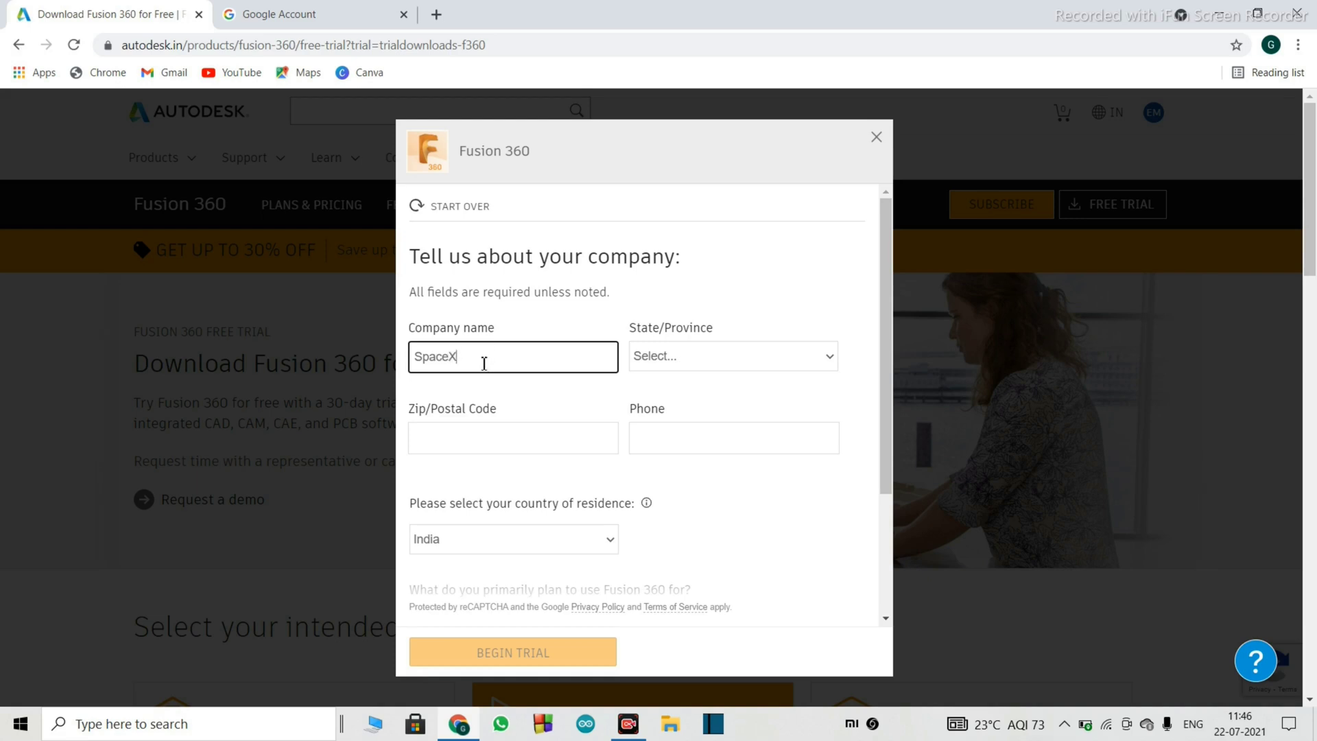
{"action": "left_click_drag", "start_coordinate": [488, 358], "coordinate": [266, 360]}
{"action": "left_click", "coordinate": [691, 358]}
{"action": "scroll", "coordinate": [699, 421], "scroll_direction": "down", "scroll_amount": 3}
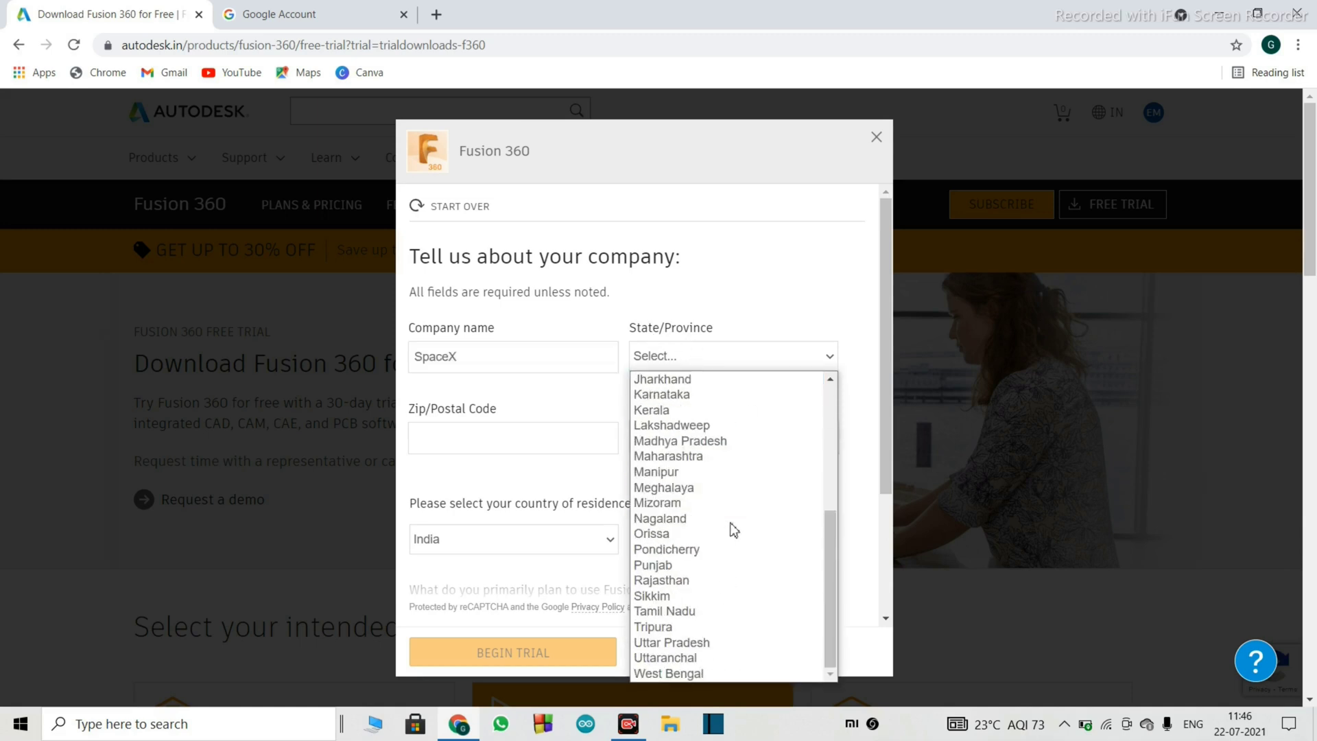
{"action": "left_click", "coordinate": [676, 396]}
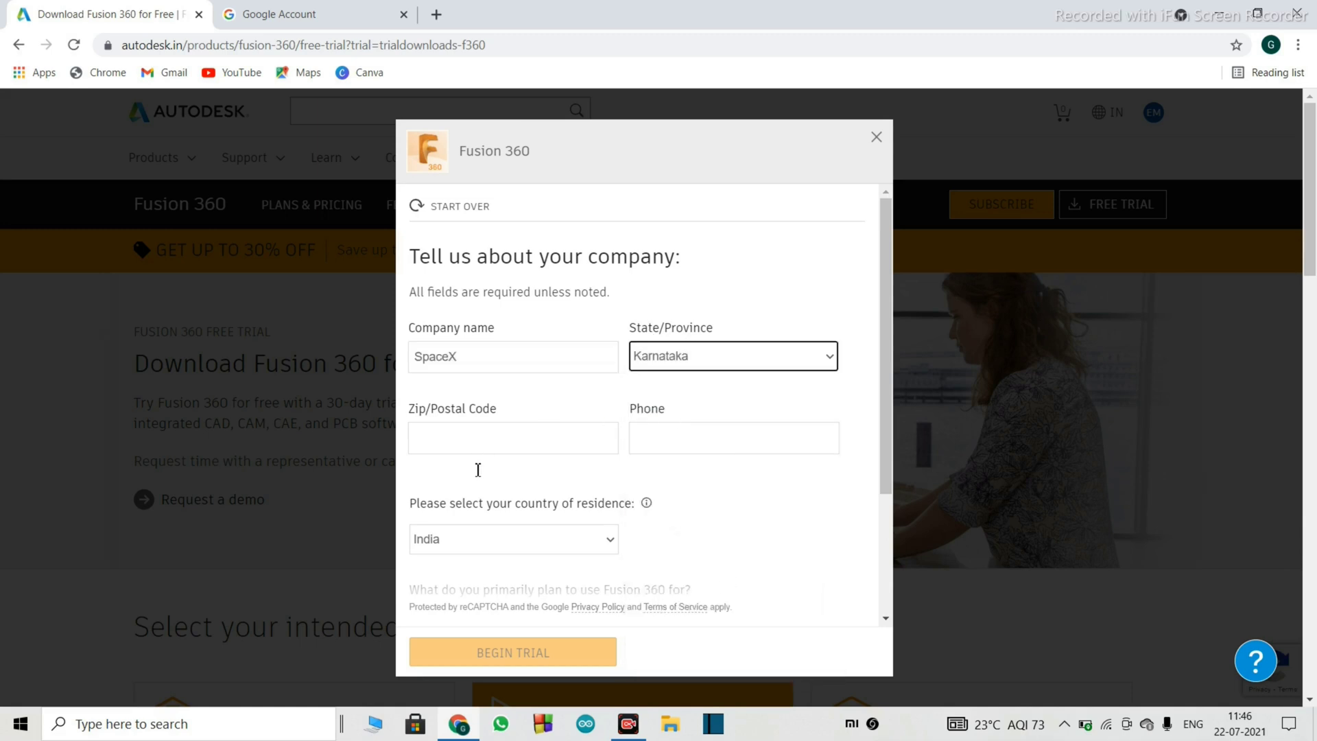
- Fill in the postal code and phone number fields
{"action": "left_click", "coordinate": [480, 439]}
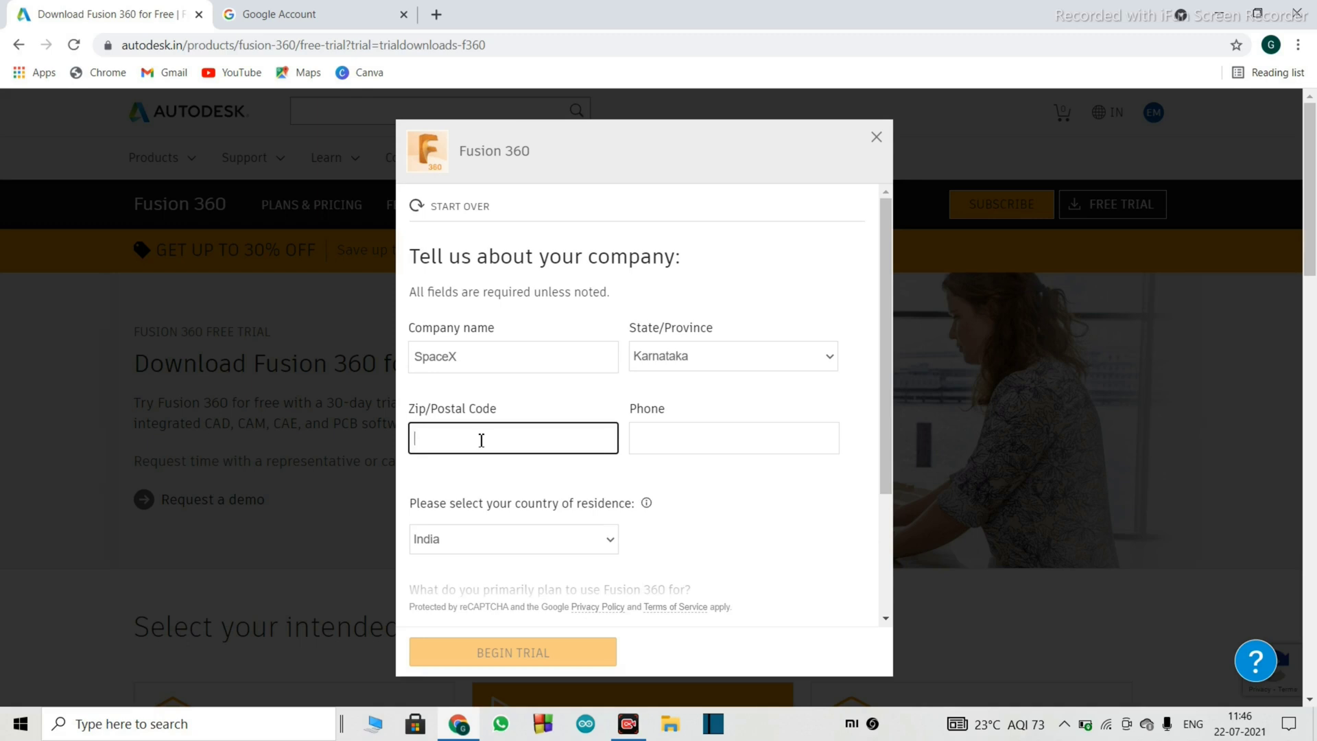
{"action": "type", "text": "590001"}
{"action": "left_click", "coordinate": [683, 425]}
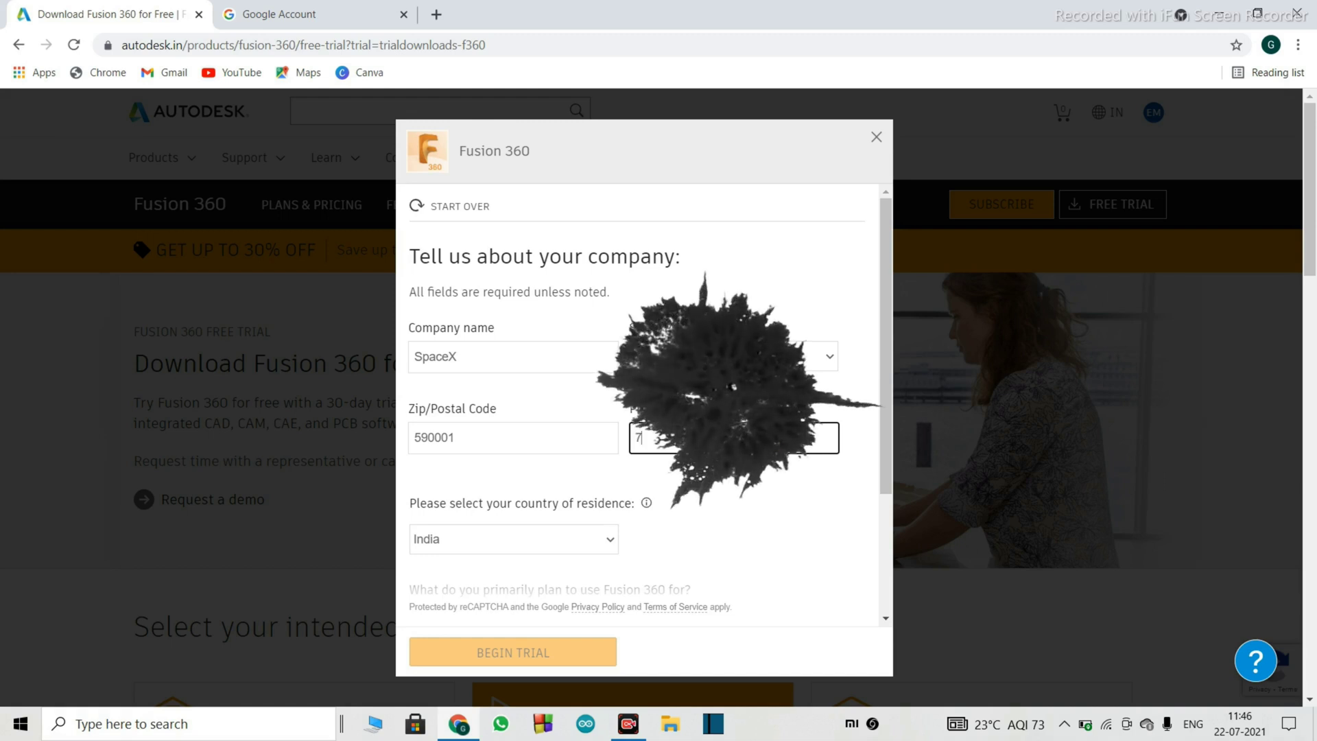
{"action": "type", "text": "73"}
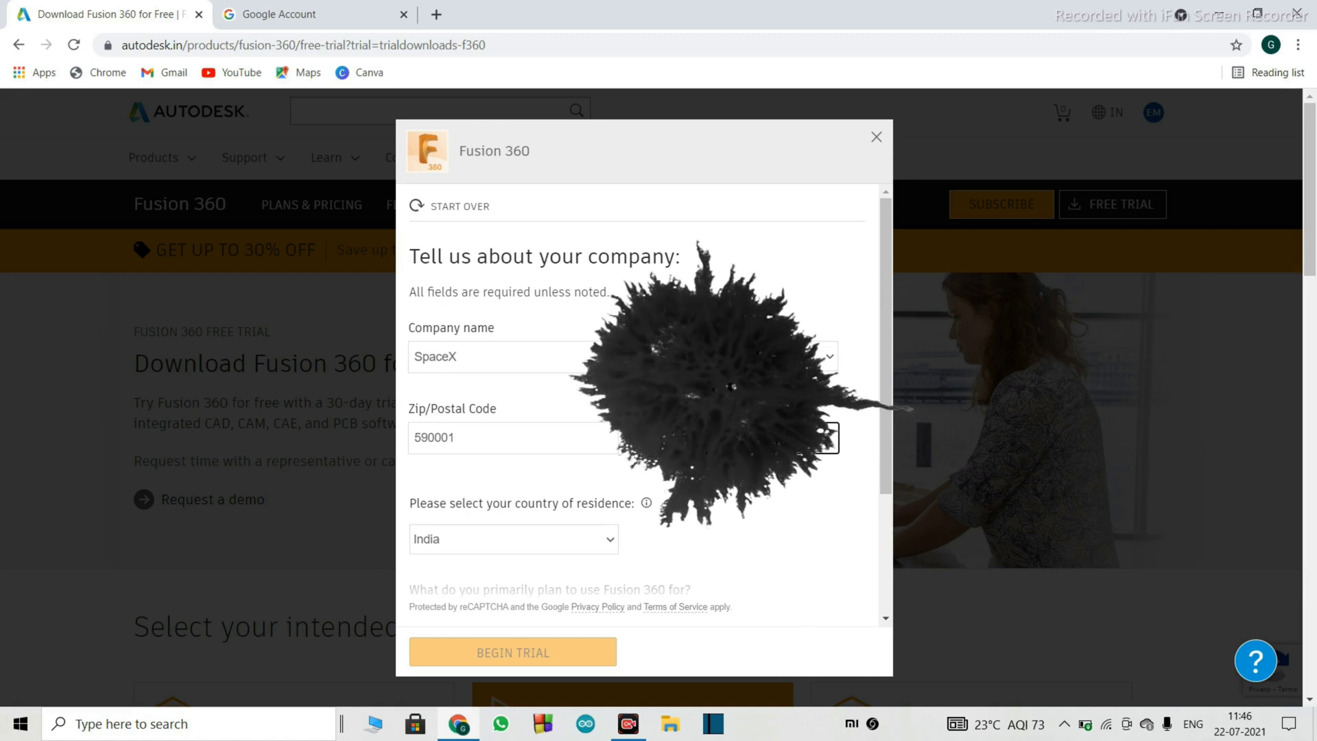
- Keep India selected as the country of residence
{"action": "left_click", "coordinate": [419, 539]}
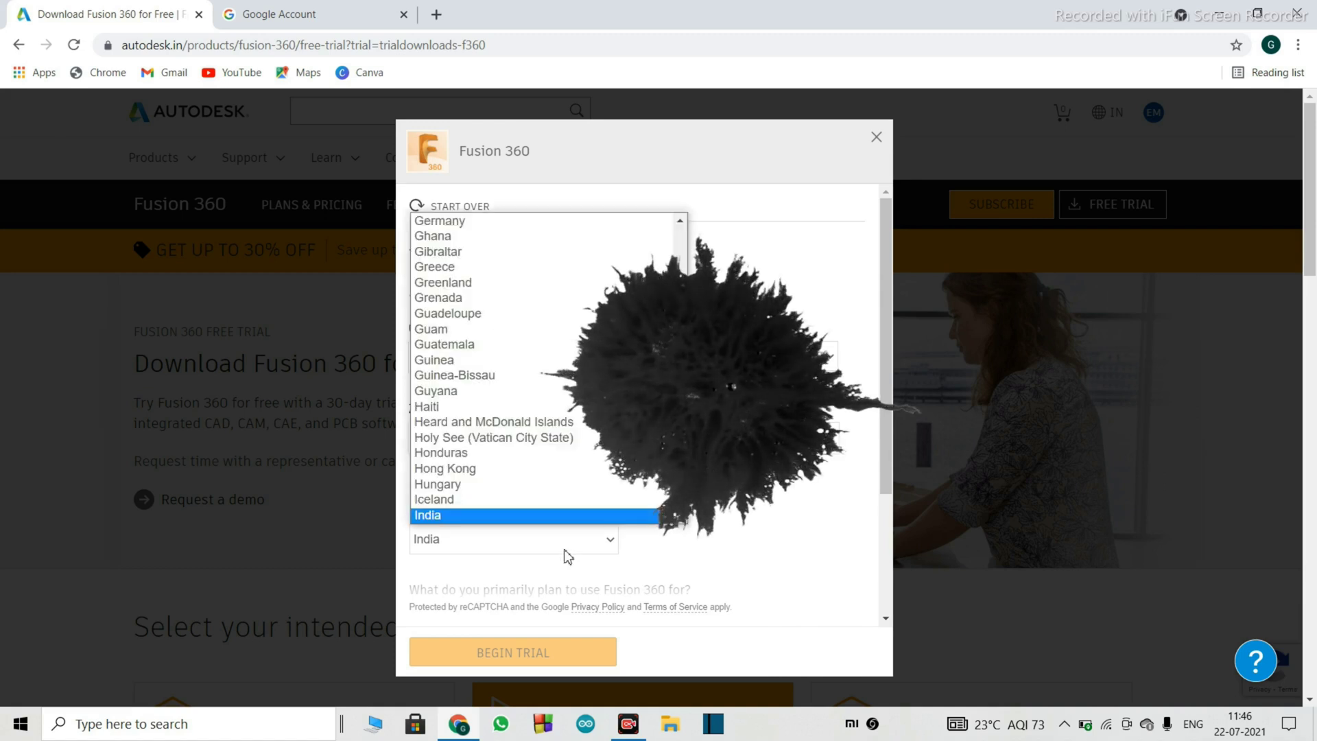
{"action": "left_click", "coordinate": [418, 536]}
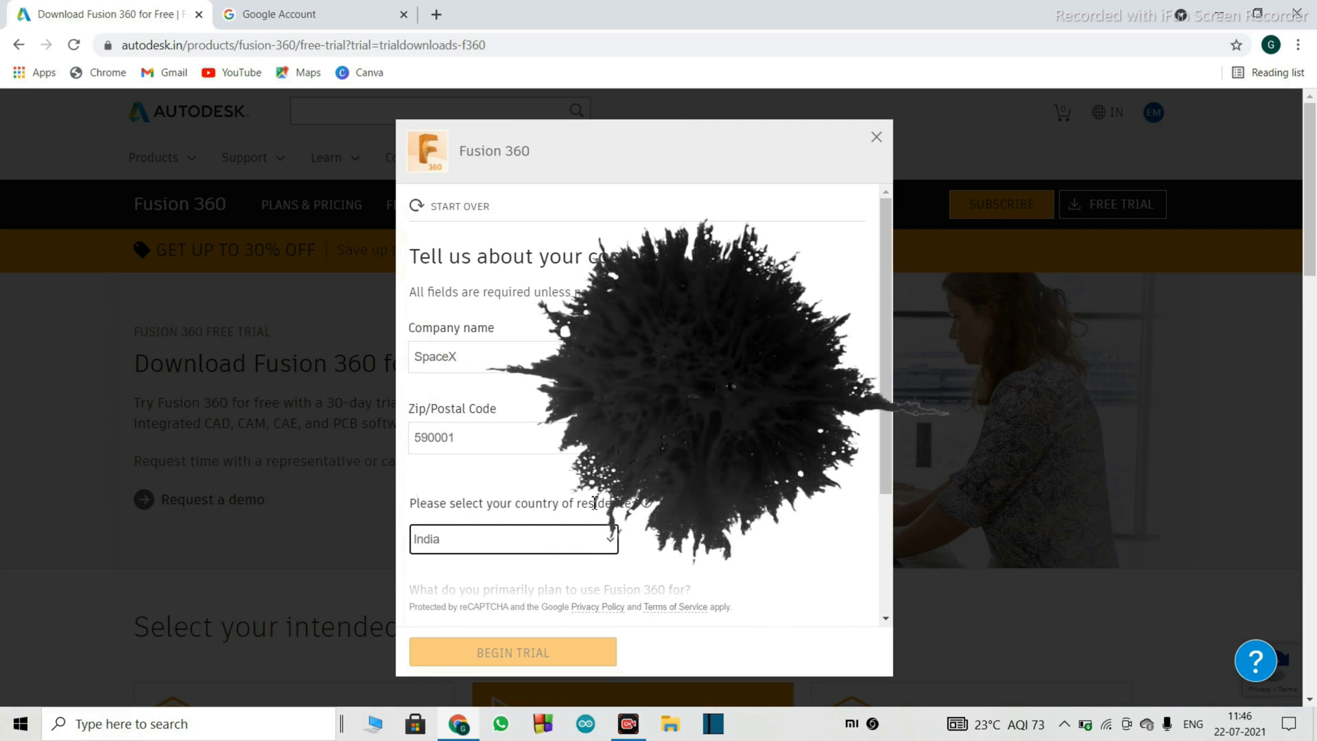
{"action": "left_click", "coordinate": [562, 545]}
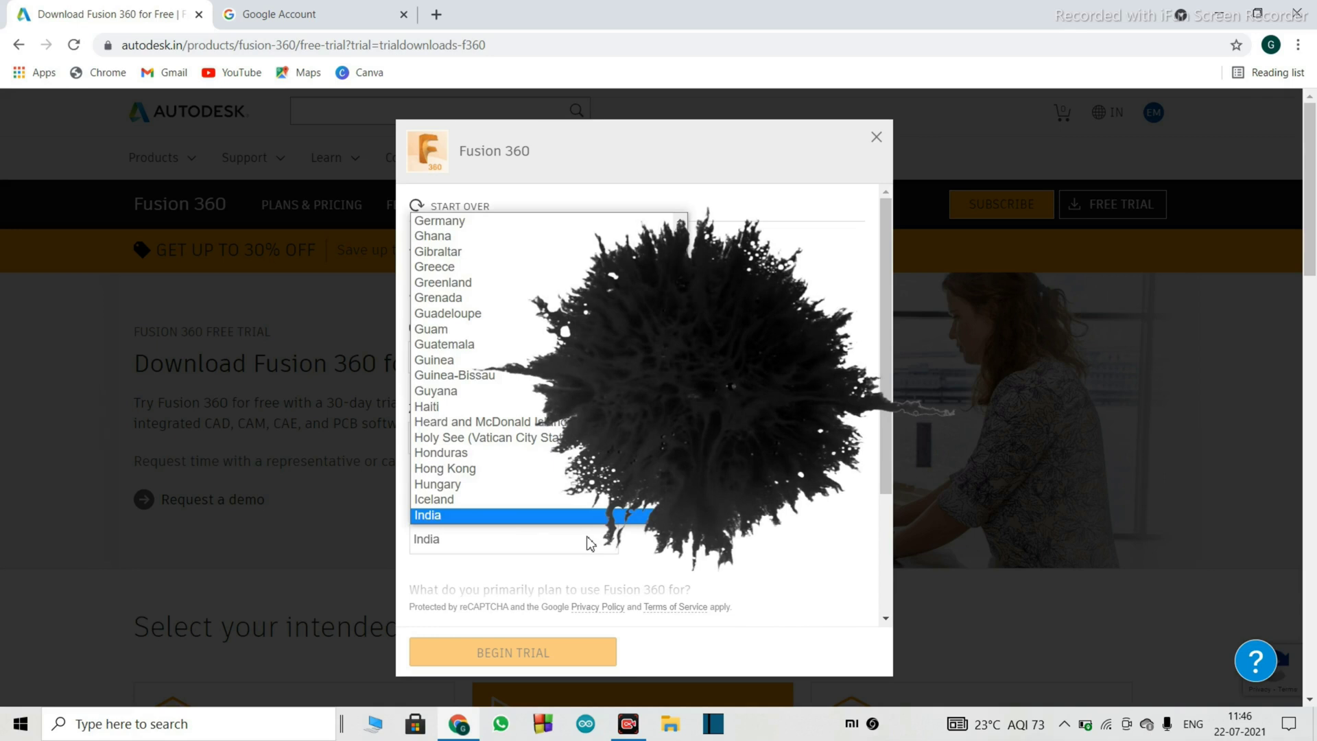
{"action": "left_click", "coordinate": [588, 544]}
{"action": "scroll", "coordinate": [552, 539], "scroll_direction": "down", "scroll_amount": 3}
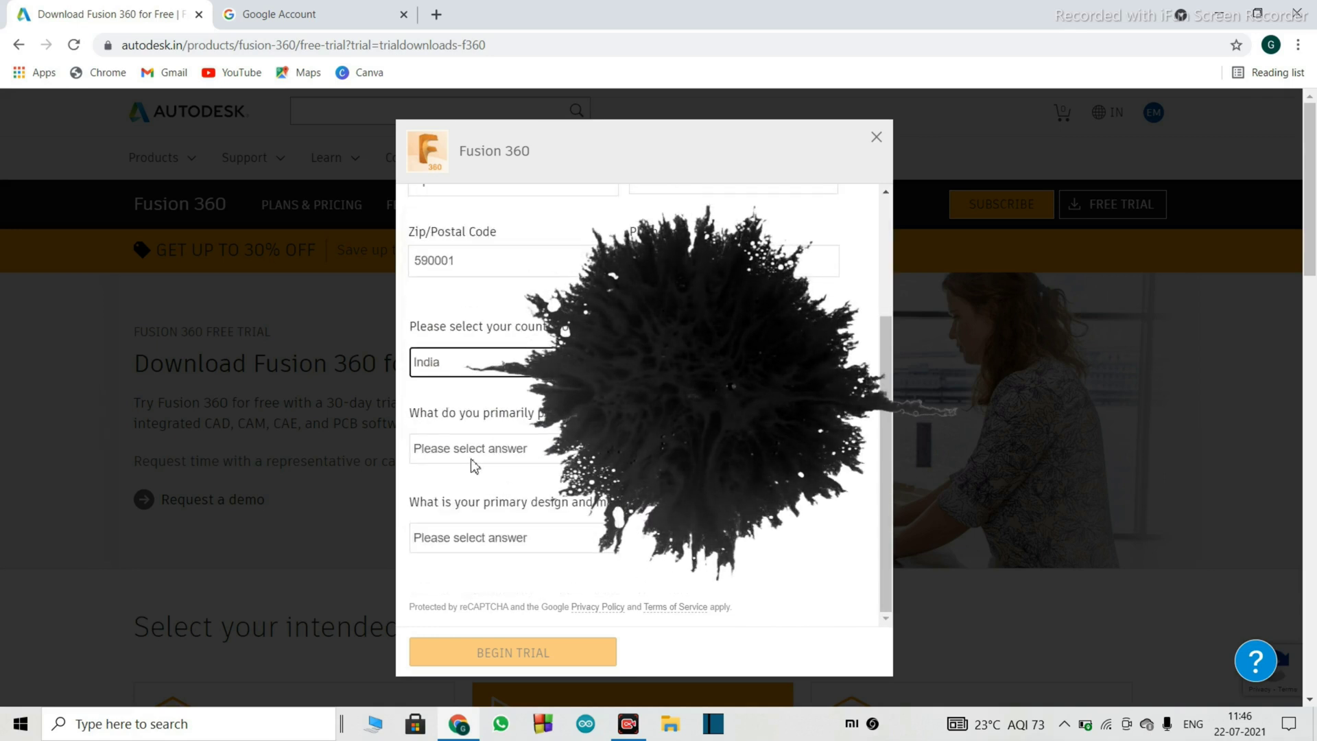
{"action": "scroll", "coordinate": [473, 466], "scroll_direction": "down", "scroll_amount": 5}
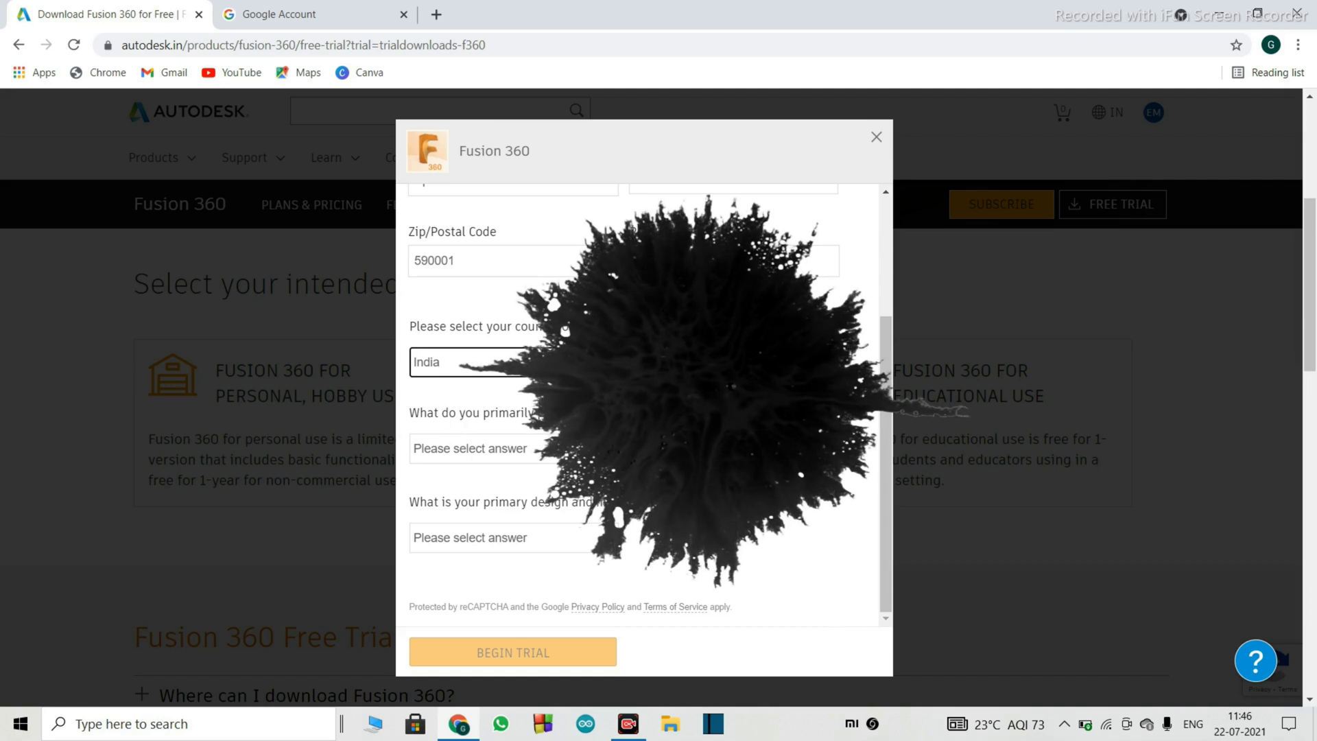
{"action": "left_click", "coordinate": [480, 448]}
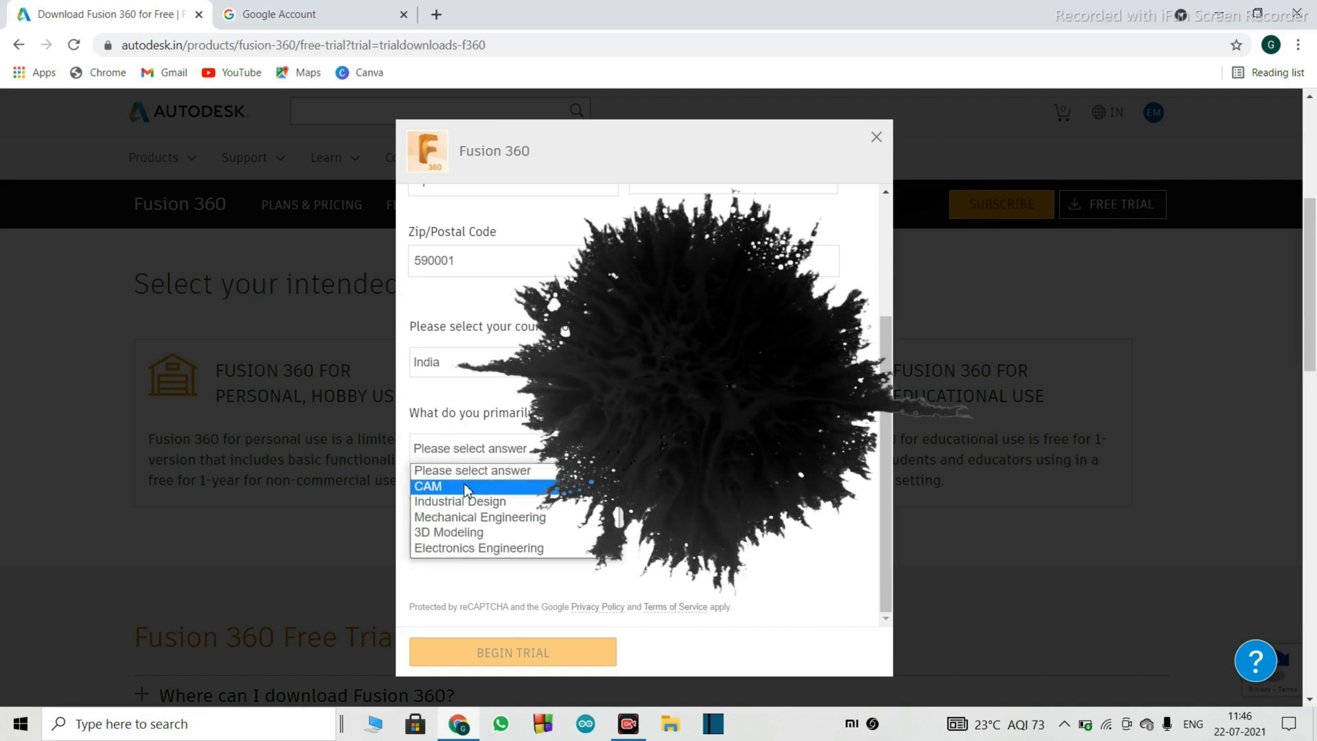
- Select Mechanical Engineering as the planned use and browse the primary CAD software list
{"action": "left_click", "coordinate": [473, 523]}
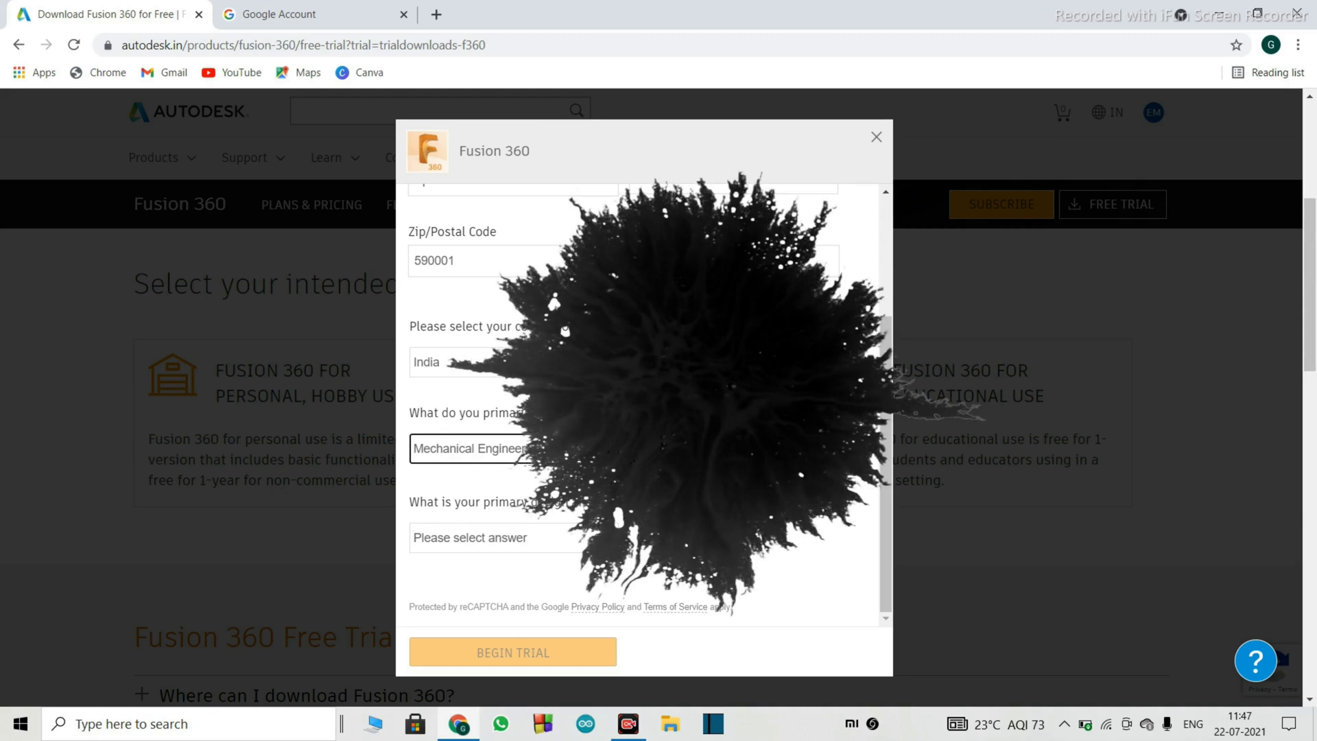
{"action": "left_click", "coordinate": [494, 537]}
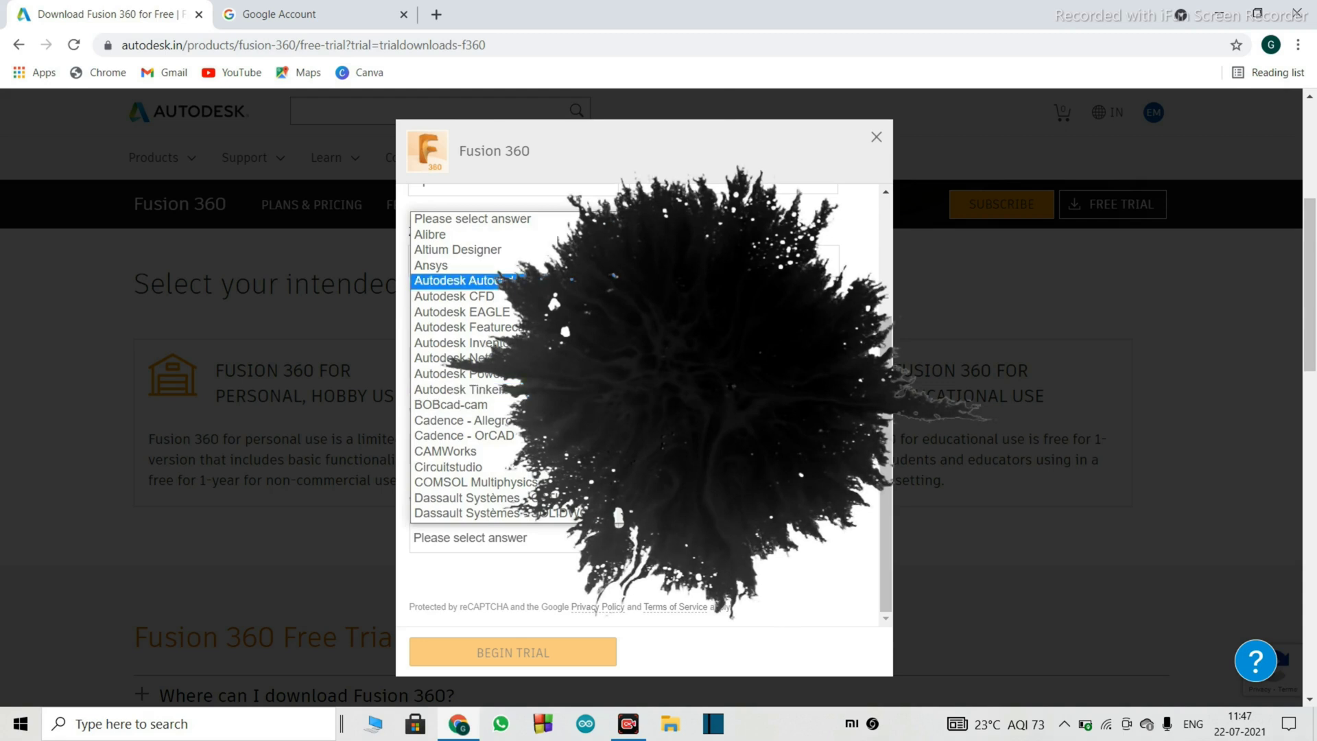
{"action": "scroll", "coordinate": [480, 364], "scroll_direction": "down", "scroll_amount": 4}
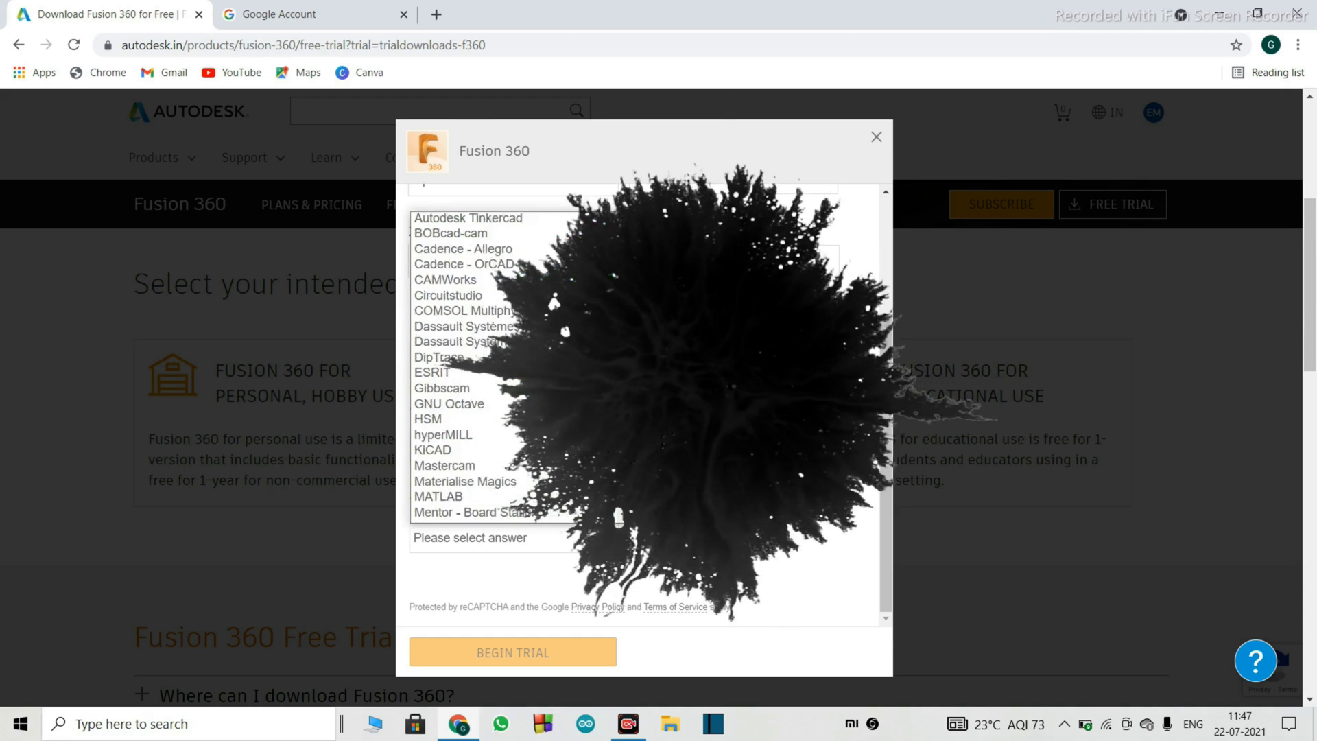
{"action": "scroll", "coordinate": [466, 364], "scroll_direction": "up", "scroll_amount": 4}
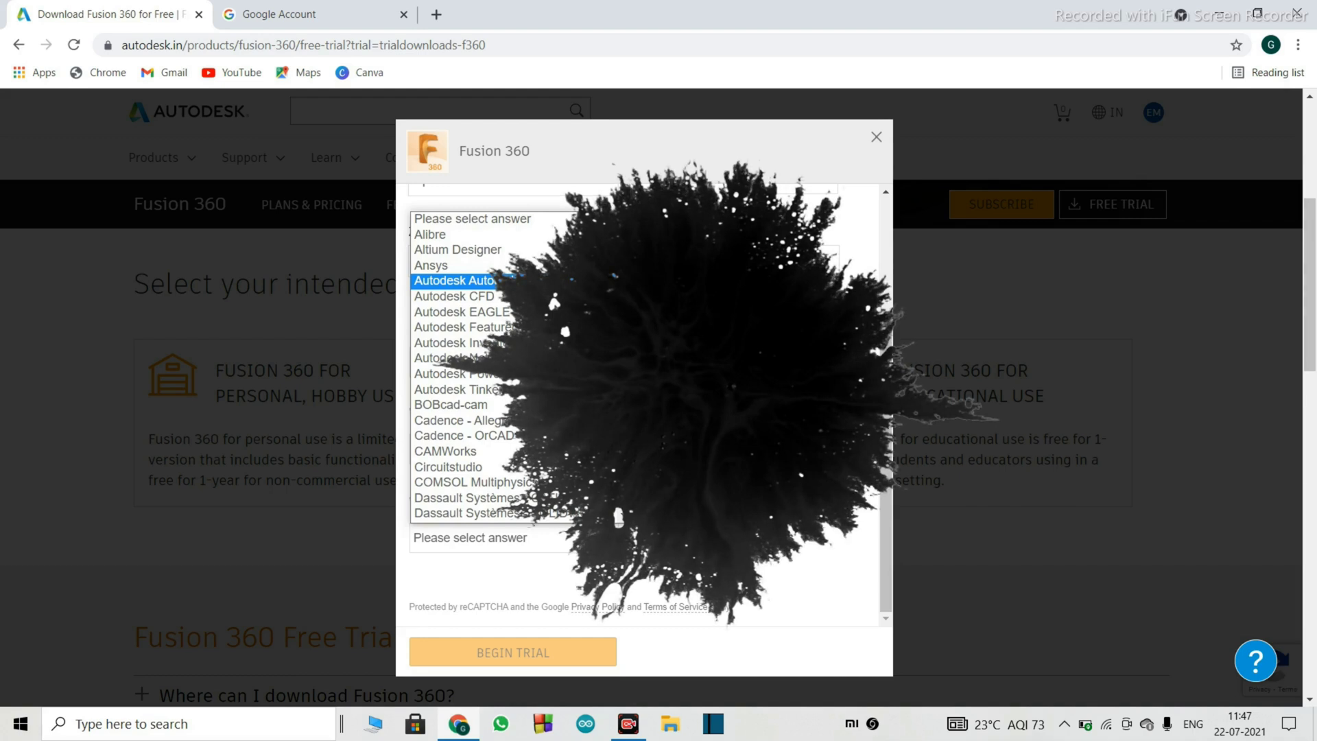
{"action": "scroll", "coordinate": [480, 363], "scroll_direction": "down", "scroll_amount": 4}
{"action": "scroll", "coordinate": [449, 274], "scroll_direction": "up", "scroll_amount": 4}
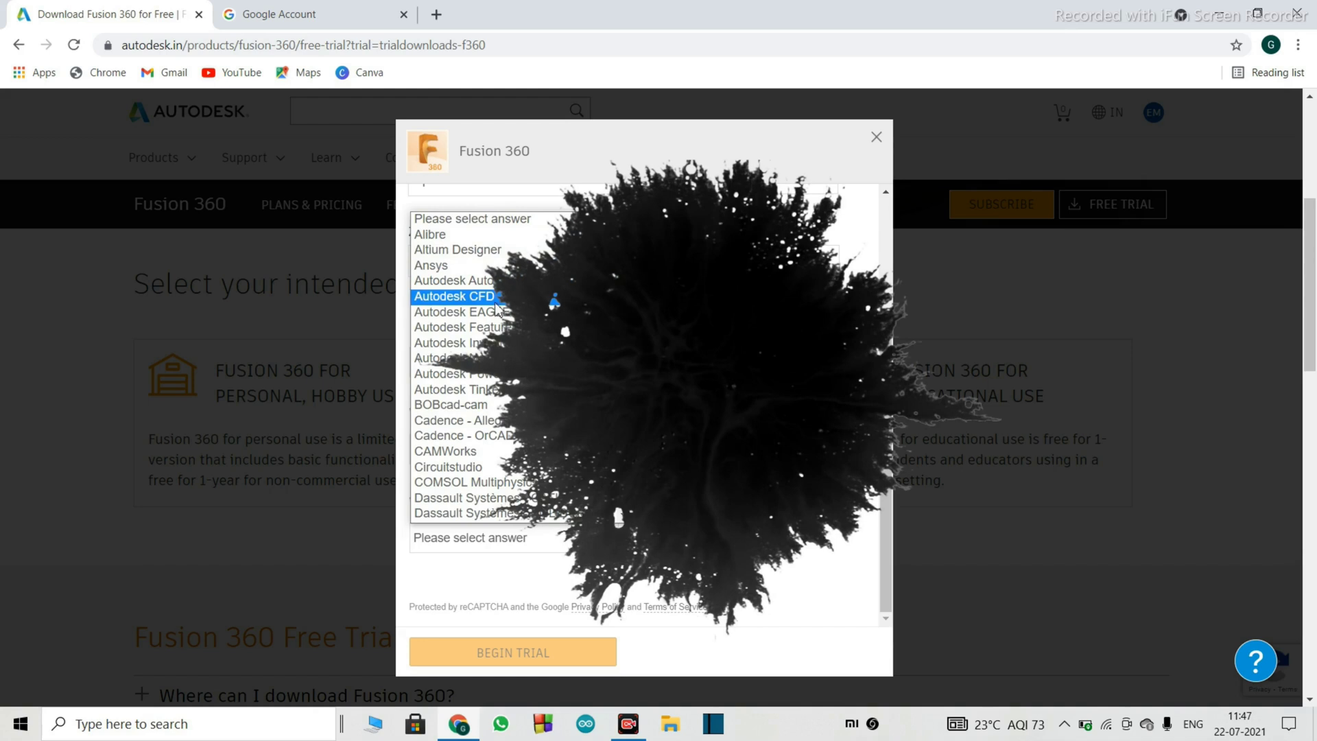
{"action": "scroll", "coordinate": [466, 340], "scroll_direction": "down", "scroll_amount": 8}
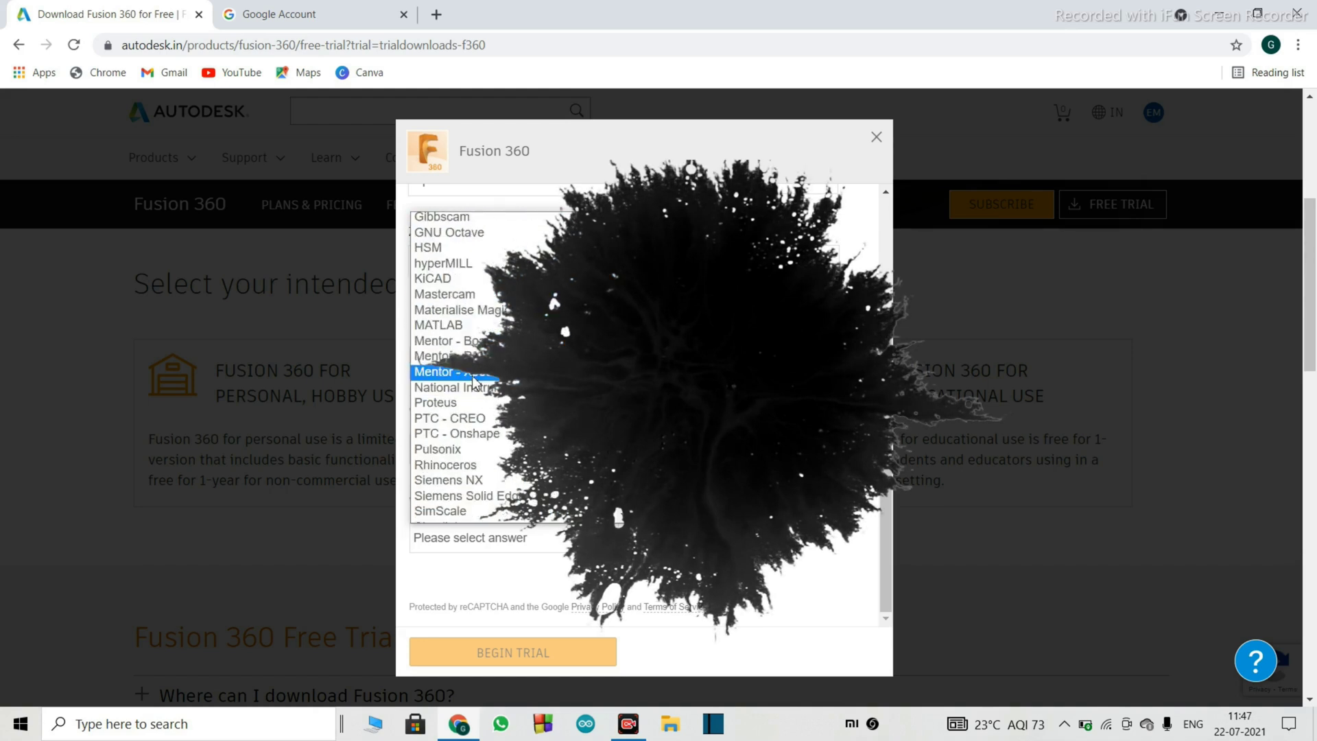
{"action": "scroll", "coordinate": [453, 329], "scroll_direction": "down", "scroll_amount": 3}
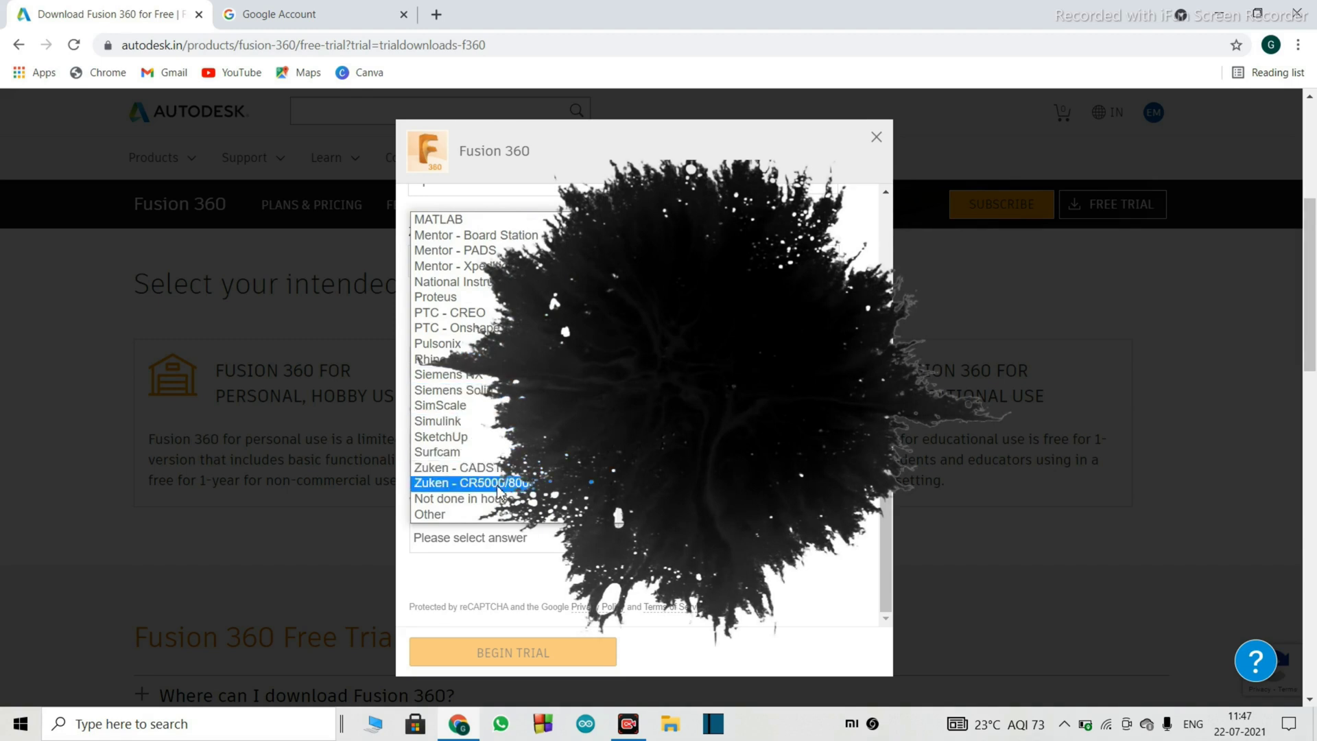
- Pick Other as the primary CAD software and submit the trial form
{"action": "scroll", "coordinate": [500, 484], "scroll_direction": "up", "scroll_amount": 3}
{"action": "scroll", "coordinate": [500, 487], "scroll_direction": "down", "scroll_amount": 3}
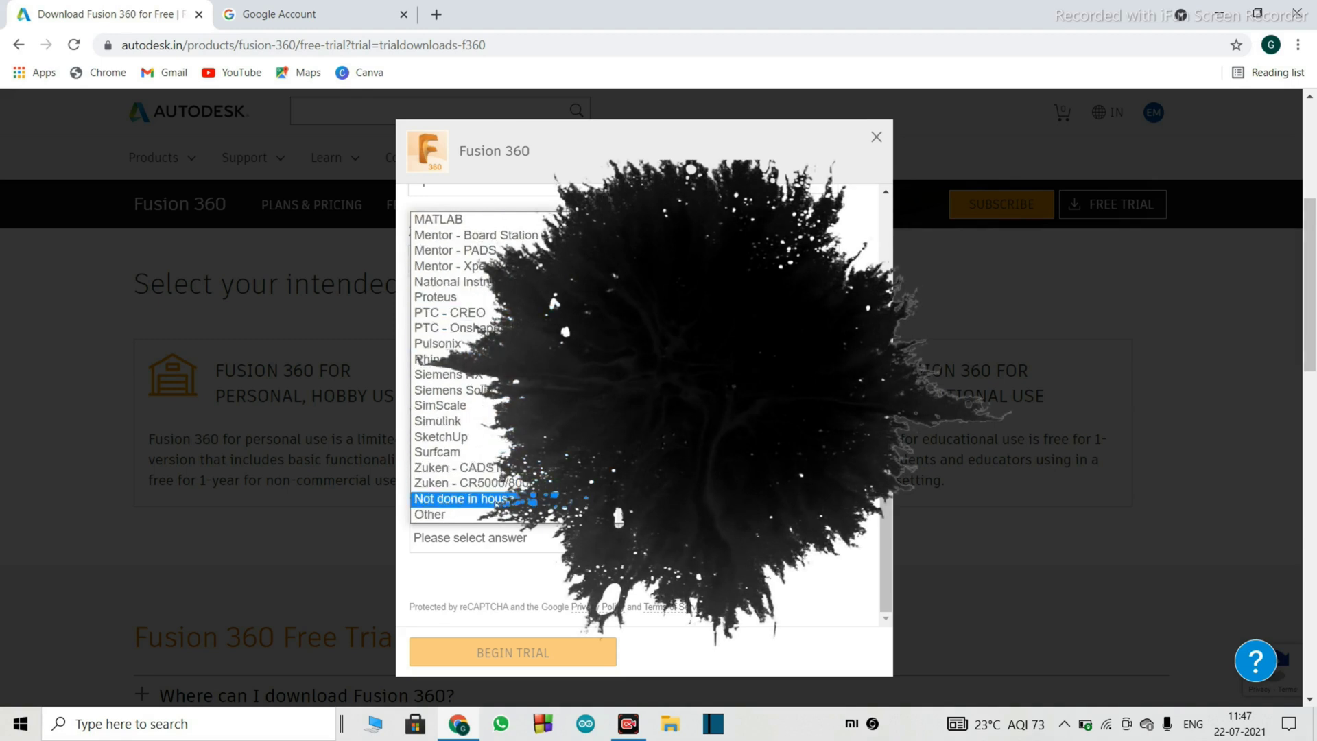
{"action": "scroll", "coordinate": [452, 367], "scroll_direction": "up", "scroll_amount": 10}
{"action": "scroll", "coordinate": [453, 367], "scroll_direction": "down", "scroll_amount": 10}
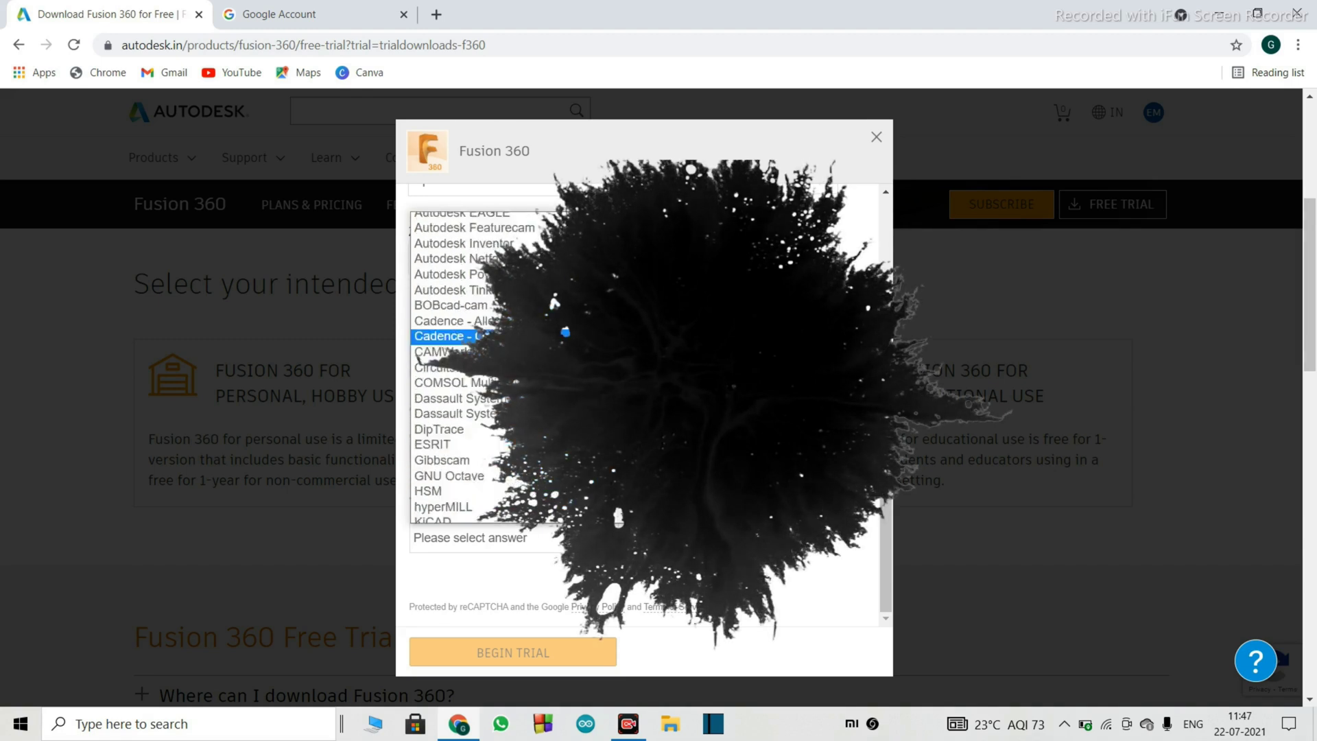
{"action": "scroll", "coordinate": [453, 367], "scroll_direction": "up", "scroll_amount": 10}
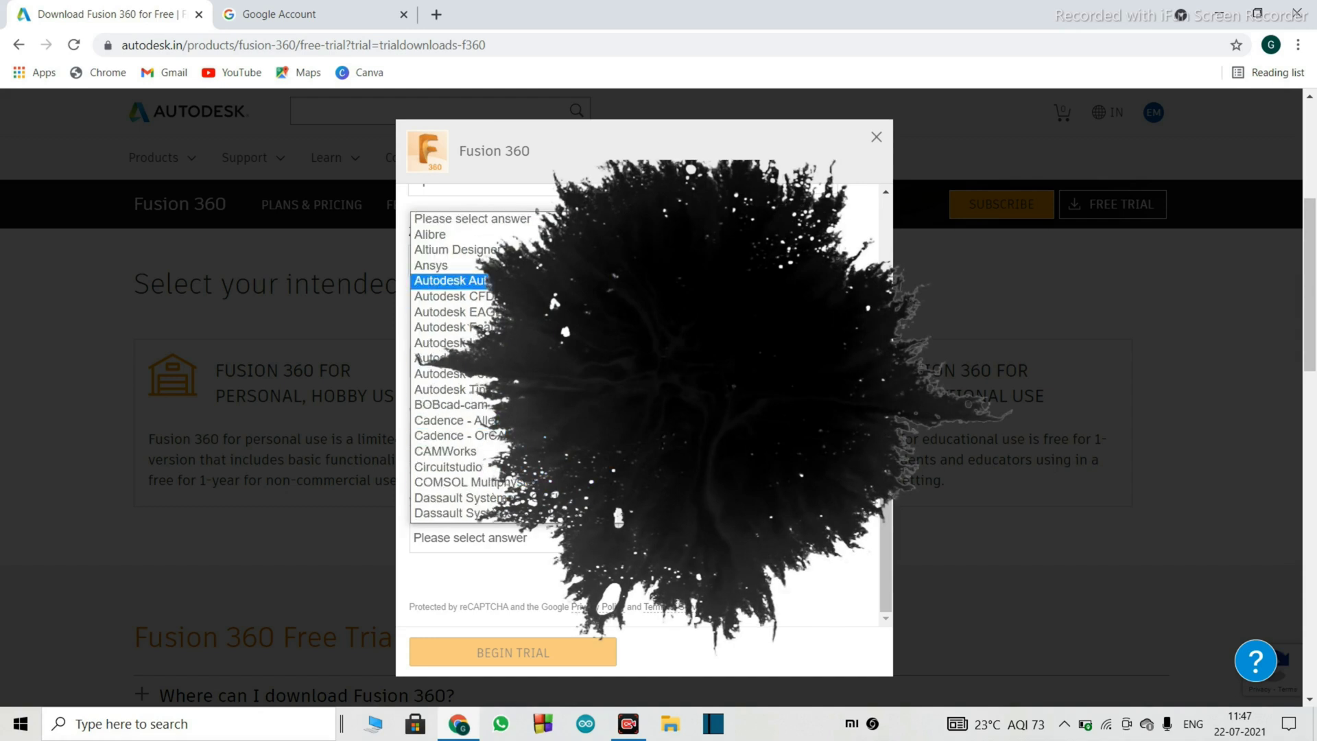
{"action": "scroll", "coordinate": [467, 389], "scroll_direction": "down", "scroll_amount": 10}
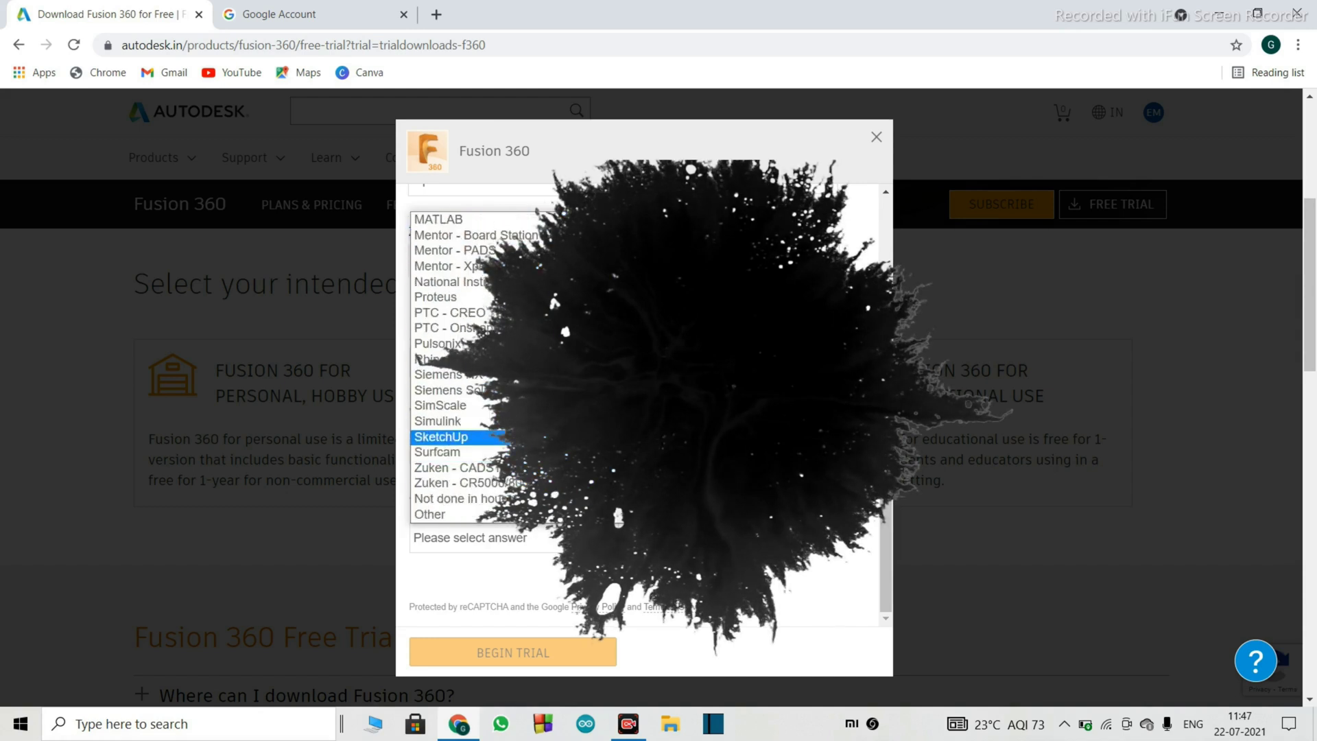
{"action": "left_click", "coordinate": [501, 515]}
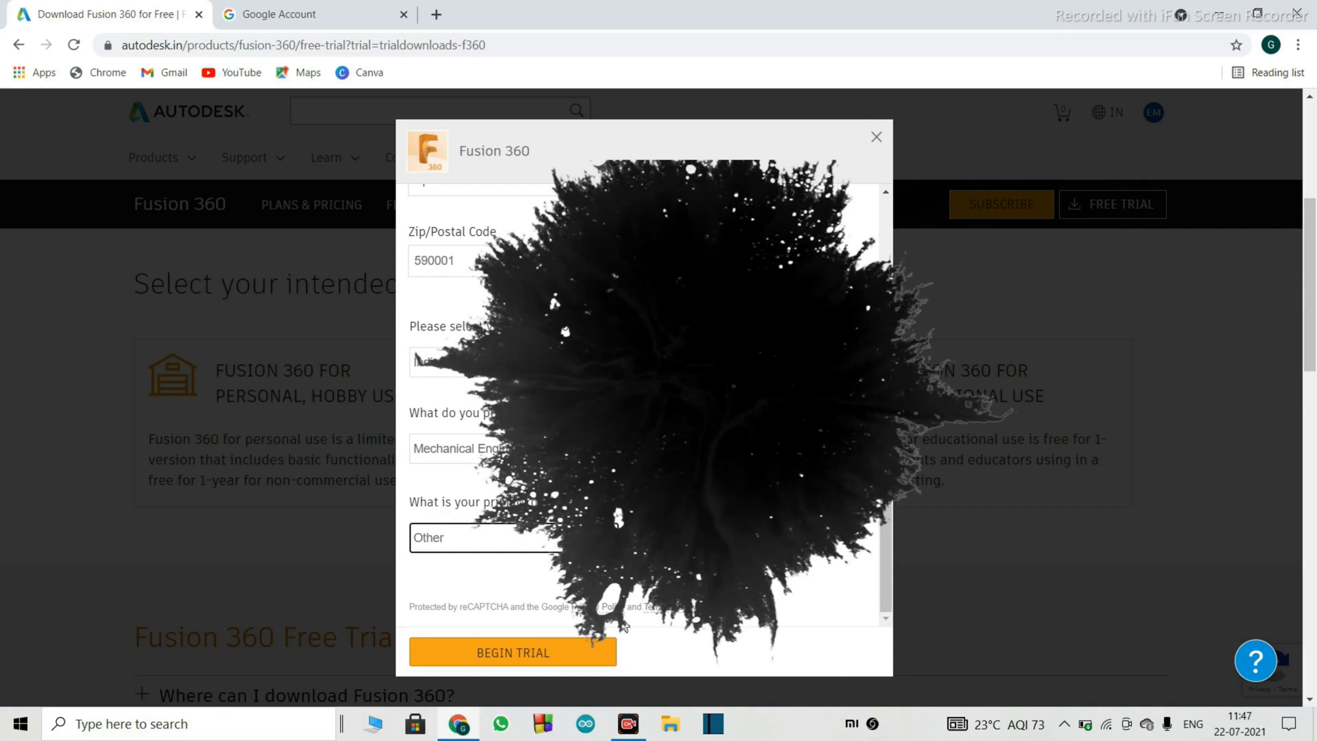
{"action": "scroll", "coordinate": [568, 657], "scroll_direction": "down", "scroll_amount": 5}
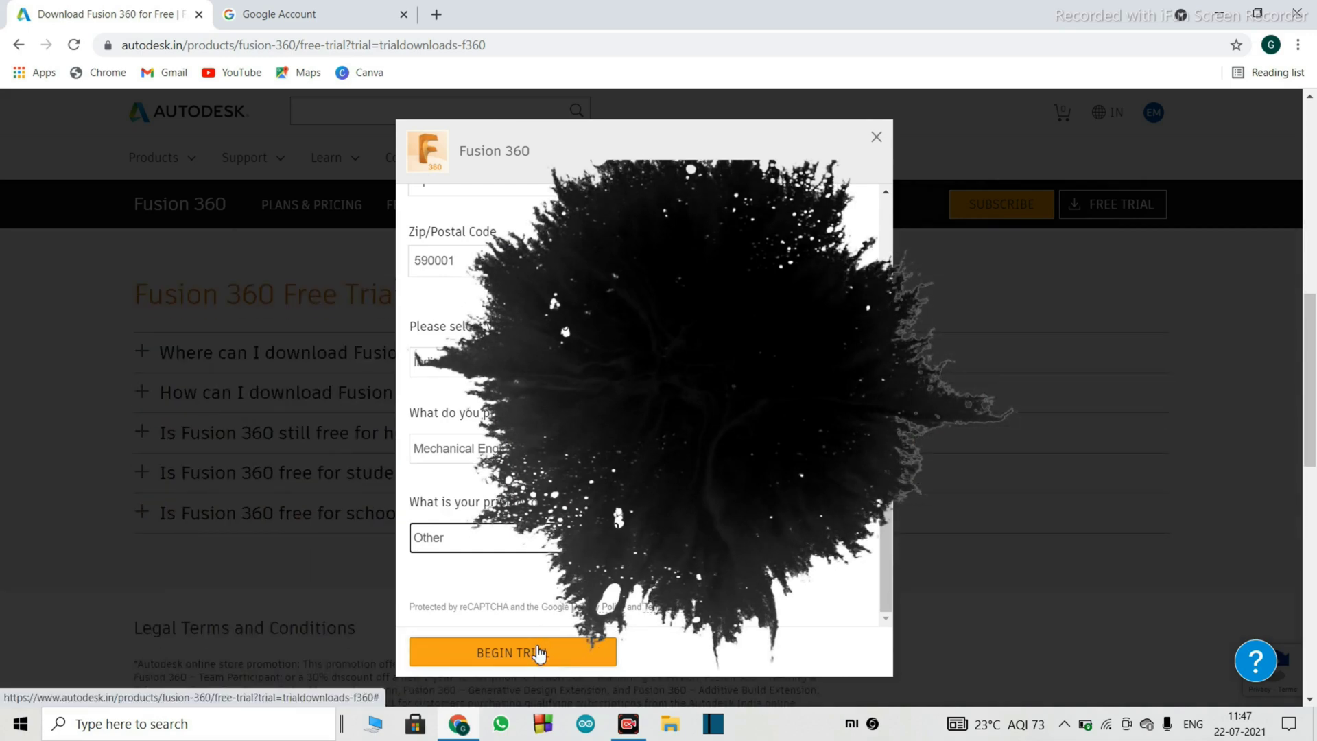
{"action": "left_click", "coordinate": [539, 652]}
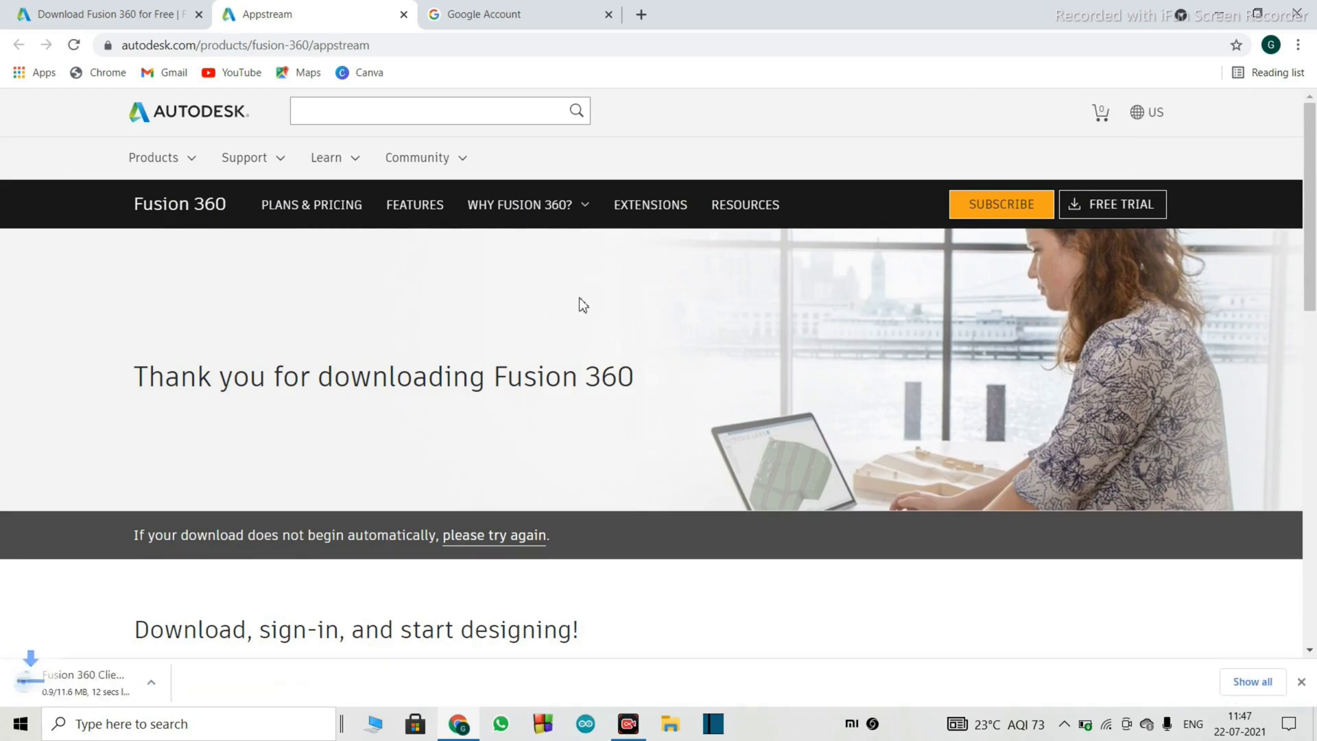
- Launch the downloaded Fusion 360 Client installer from Chrome's download bar
{"action": "left_click", "coordinate": [116, 676]}
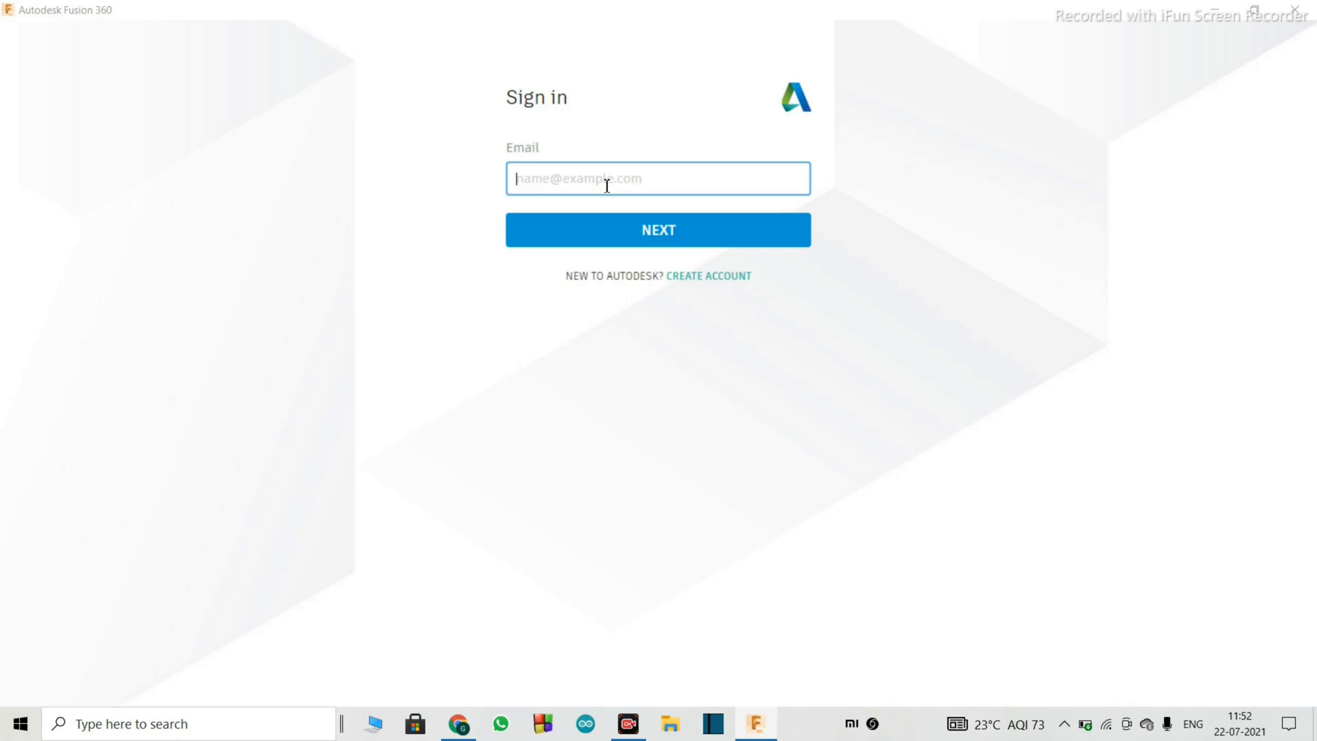
- Paste the account email, continue, and submit the account password to sign in
{"action": "type", "text": "el"}
{"action": "key", "text": "BackSpace"}
{"action": "key", "text": "BackSpace"}
{"action": "key", "text": "ctrl+v"}
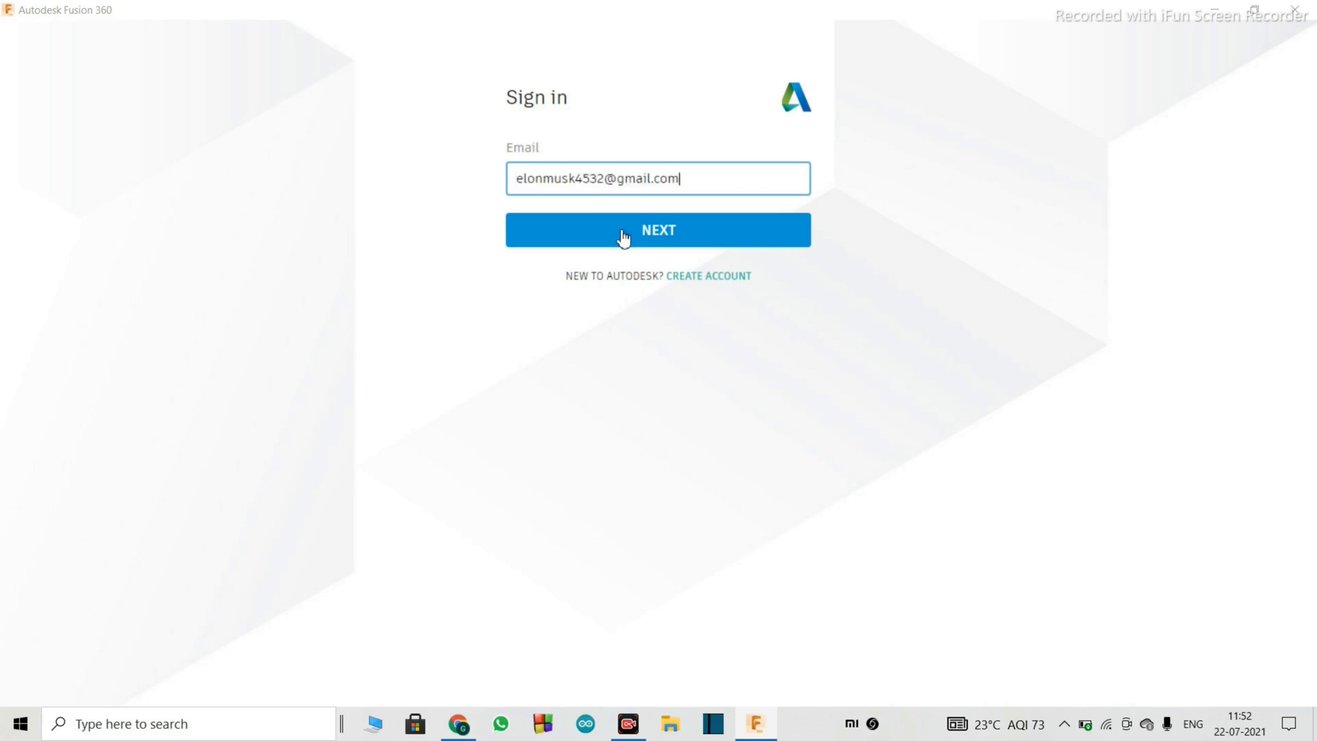
{"action": "left_click", "coordinate": [624, 228]}
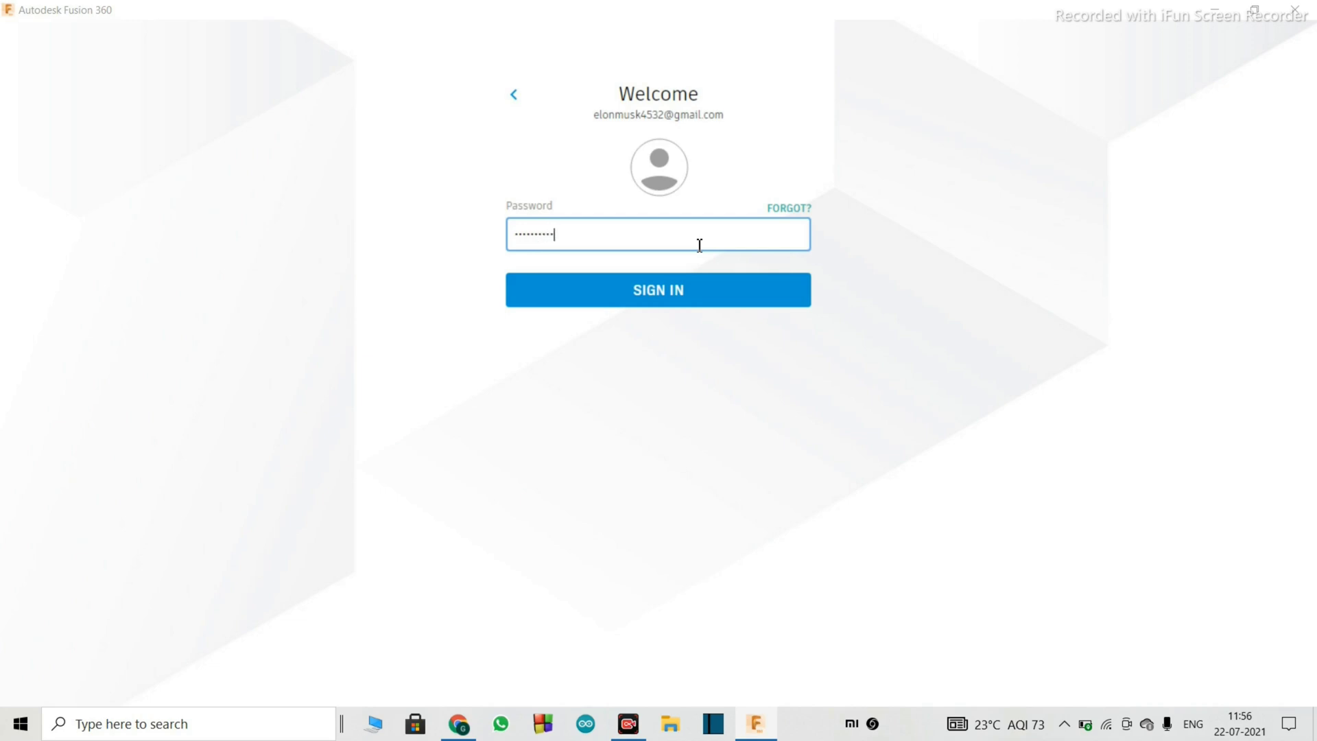
{"action": "key", "text": "Return"}
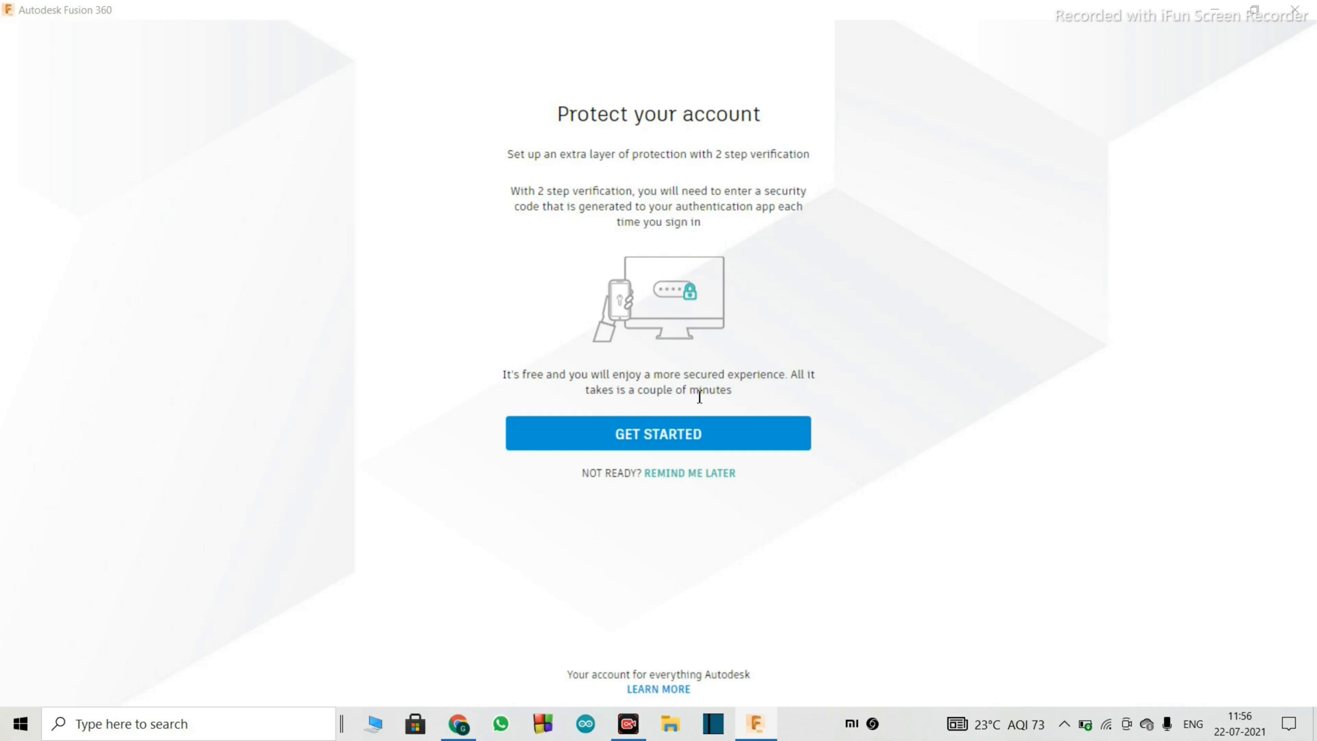
- Postpone two-step verification, pass the welcome screen, and choose to create a team
{"action": "left_click", "coordinate": [689, 480]}
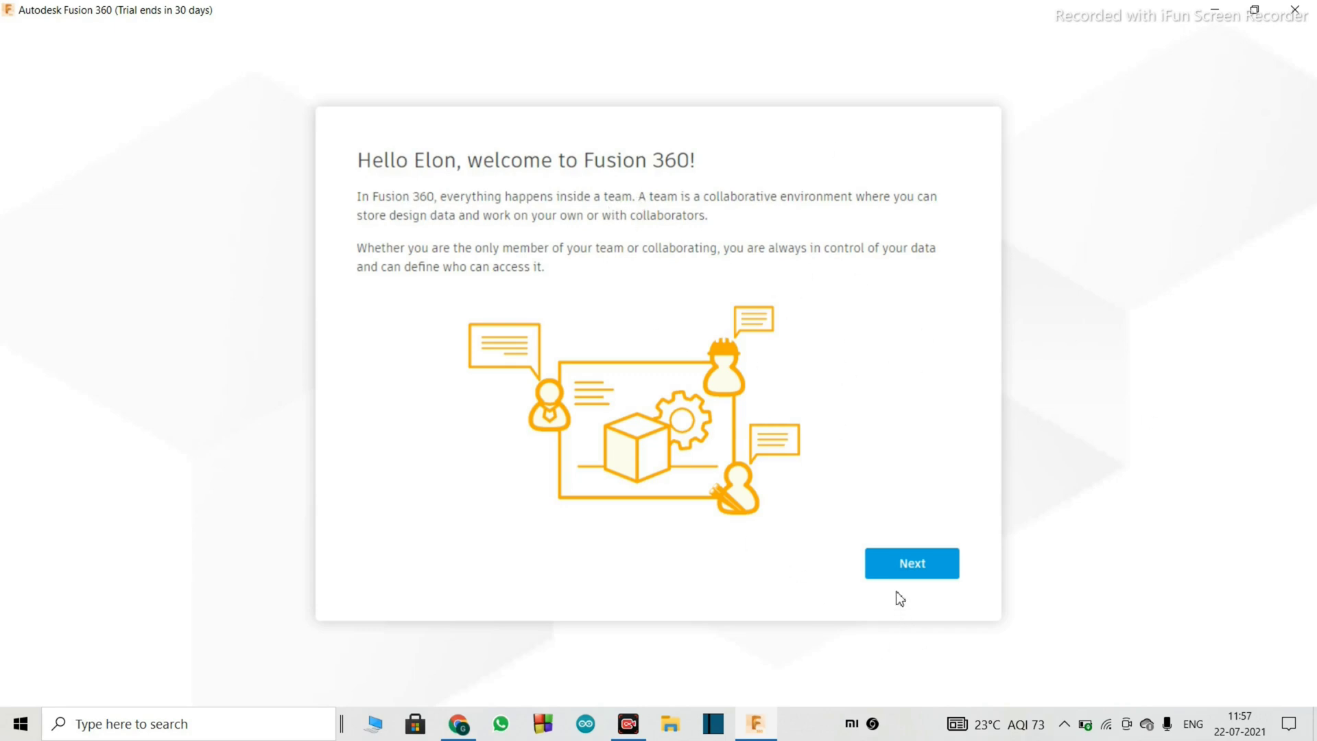
{"action": "left_click", "coordinate": [907, 562]}
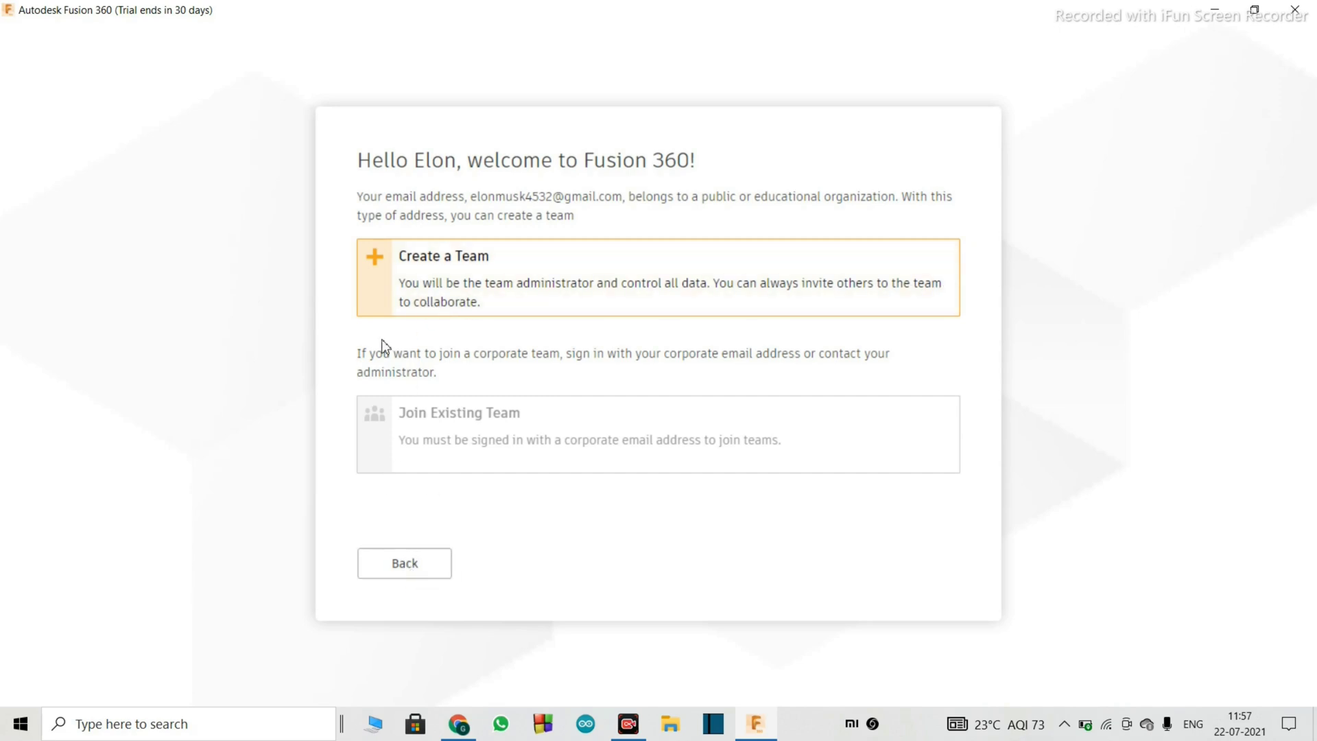
{"action": "left_click", "coordinate": [416, 259]}
- Create the team FCB without allowing discovery and open it
{"action": "left_click", "coordinate": [417, 257]}
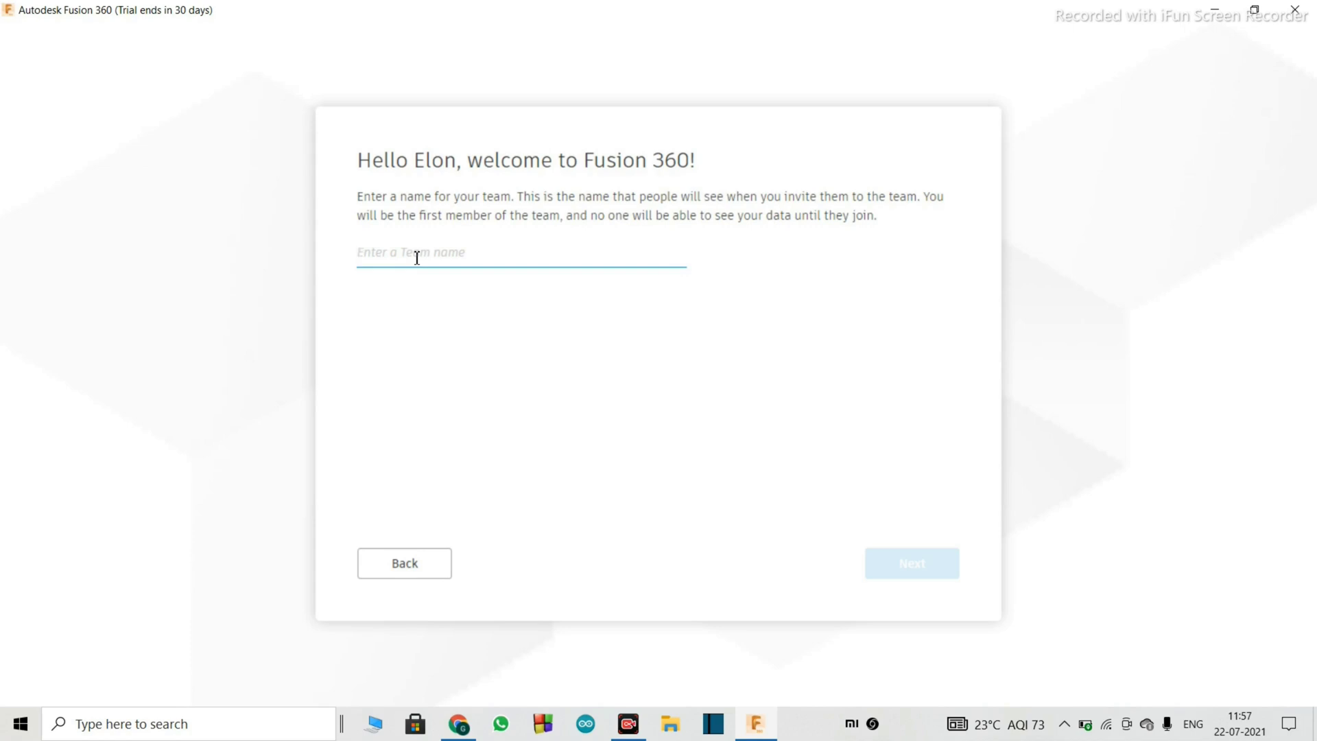
{"action": "type", "text": "FCB"}
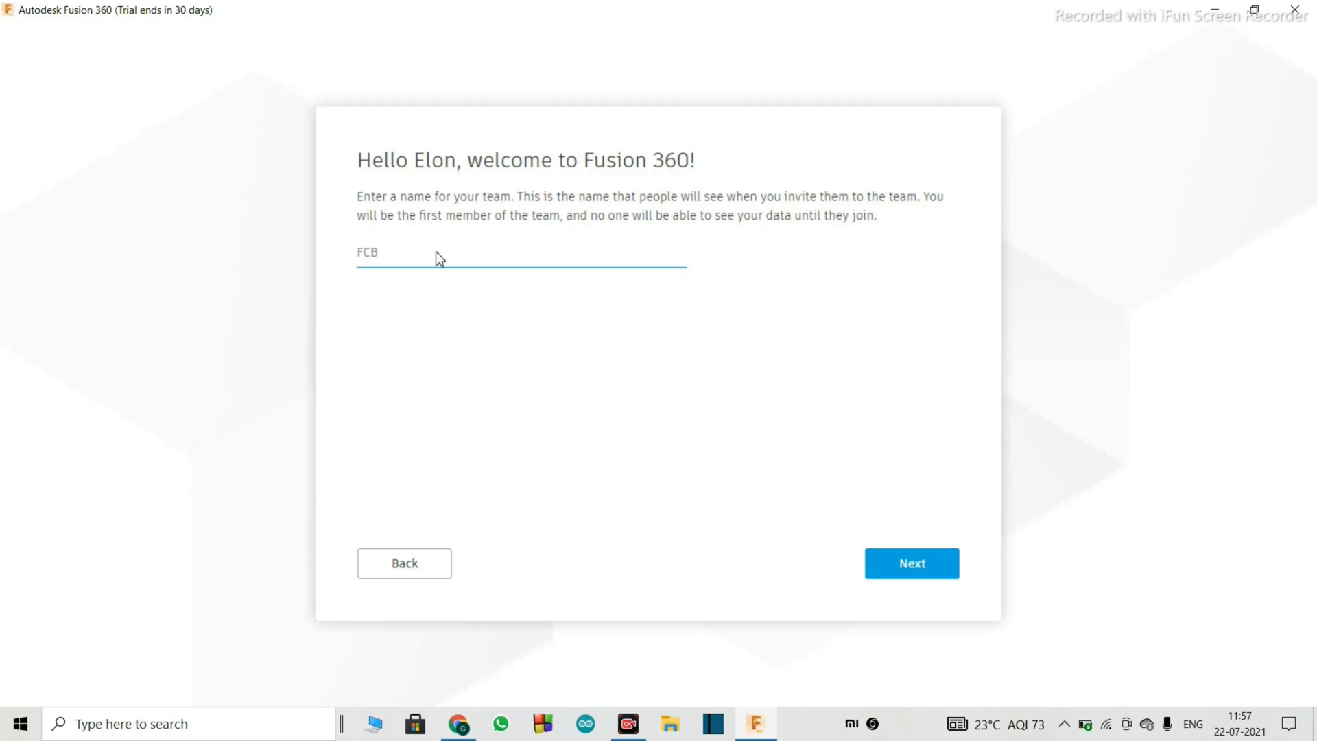
{"action": "left_click", "coordinate": [918, 573]}
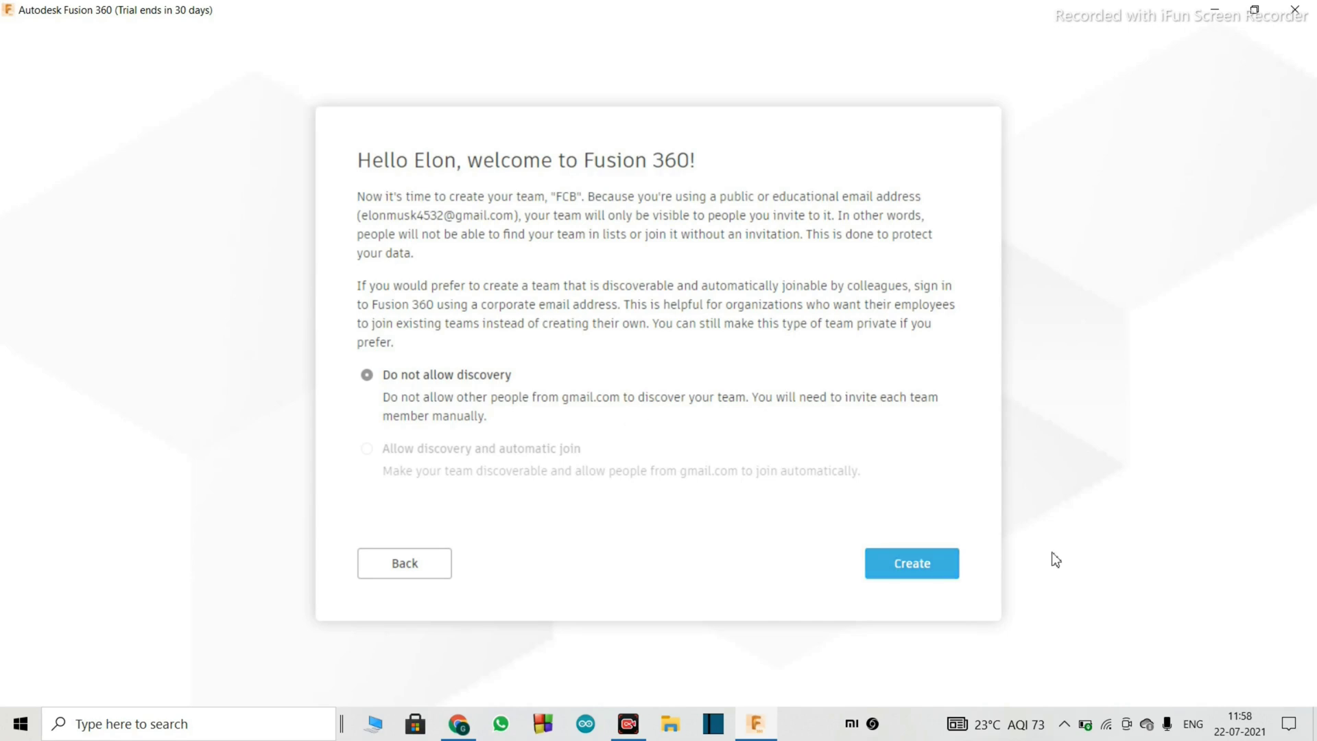
{"action": "left_click", "coordinate": [919, 562]}
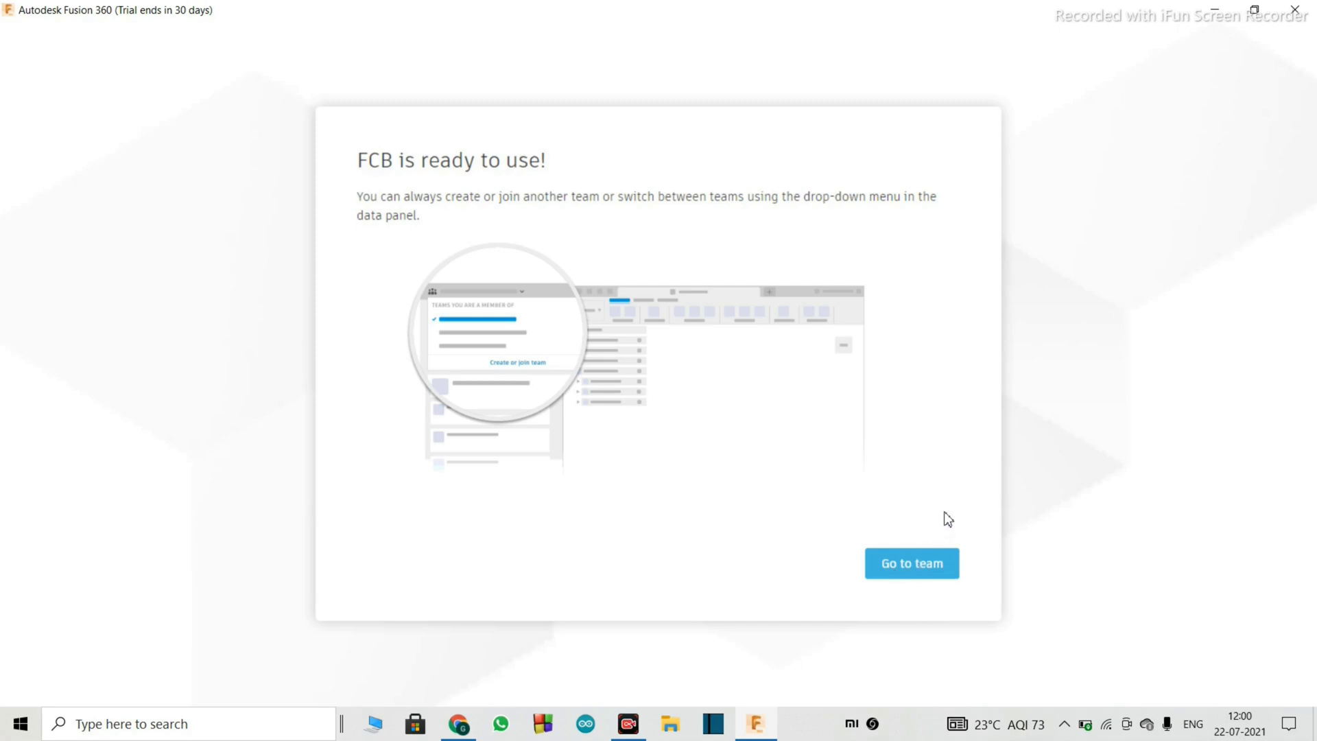
{"action": "left_click", "coordinate": [937, 563]}
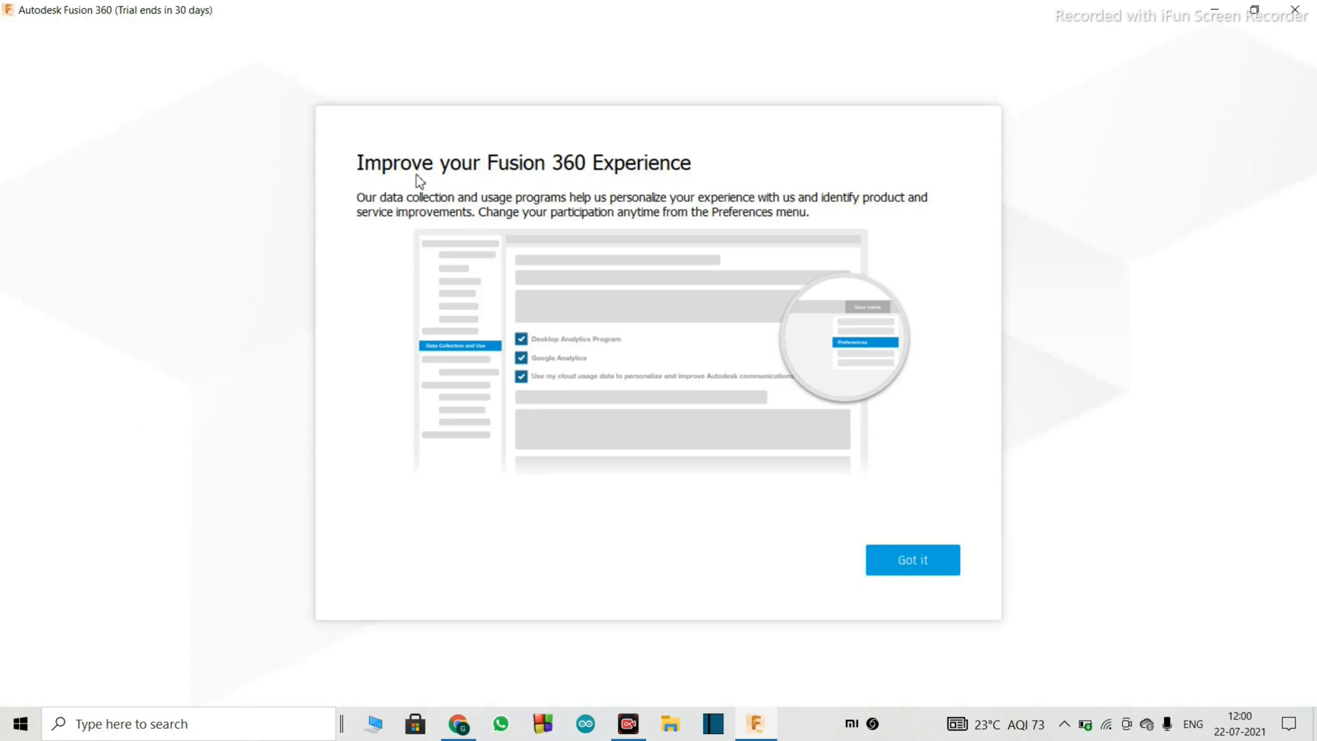
- Dismiss the data-usage notice and the limited-time offer notification
{"action": "key", "text": "Return"}
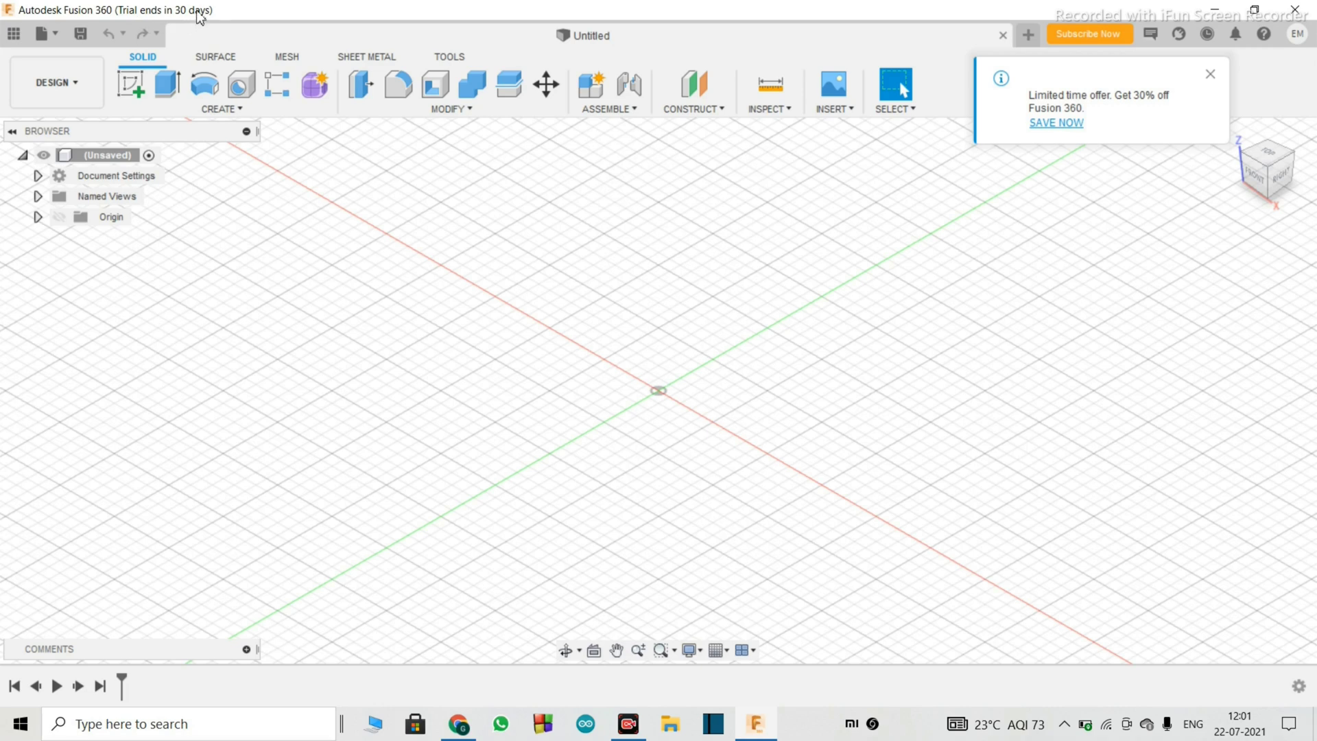
{"action": "left_click", "coordinate": [1211, 75]}
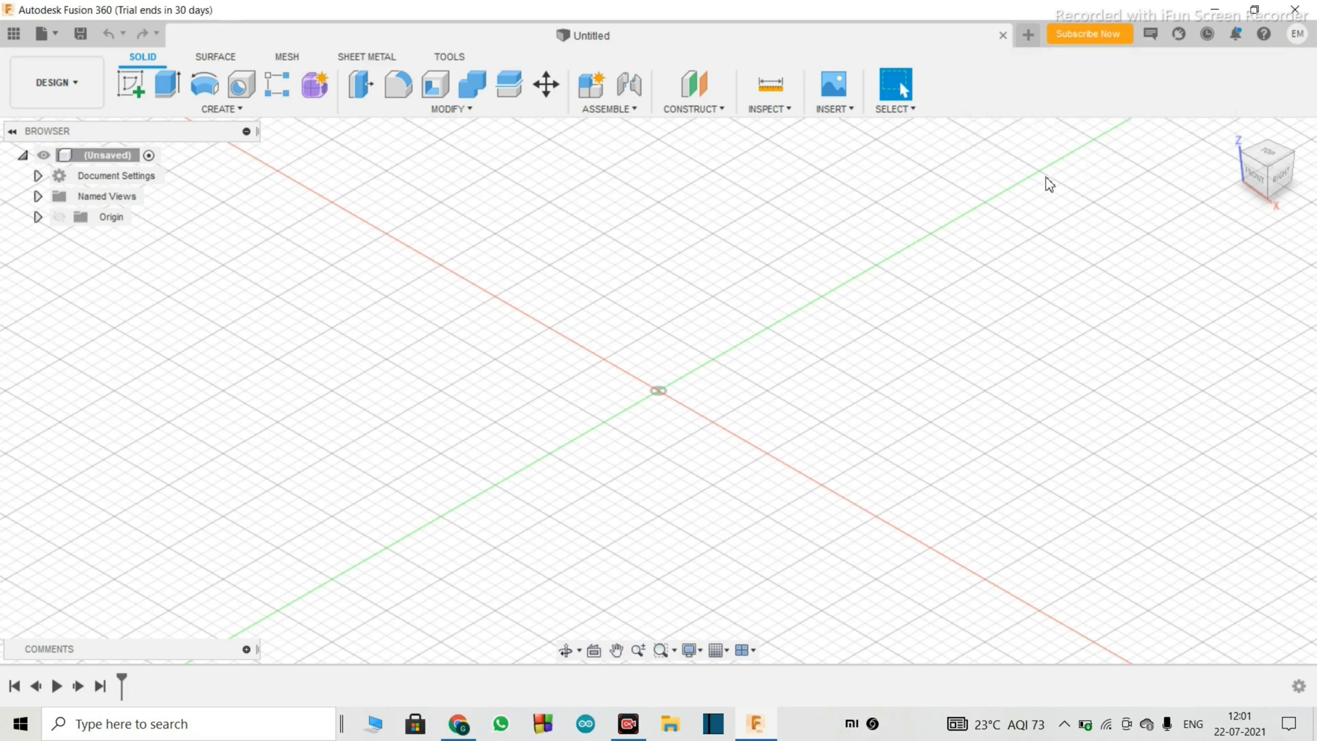
- Sketch a center-diameter circle at the origin on the ground plane
{"action": "left_click", "coordinate": [130, 83]}
{"action": "left_click", "coordinate": [746, 392]}
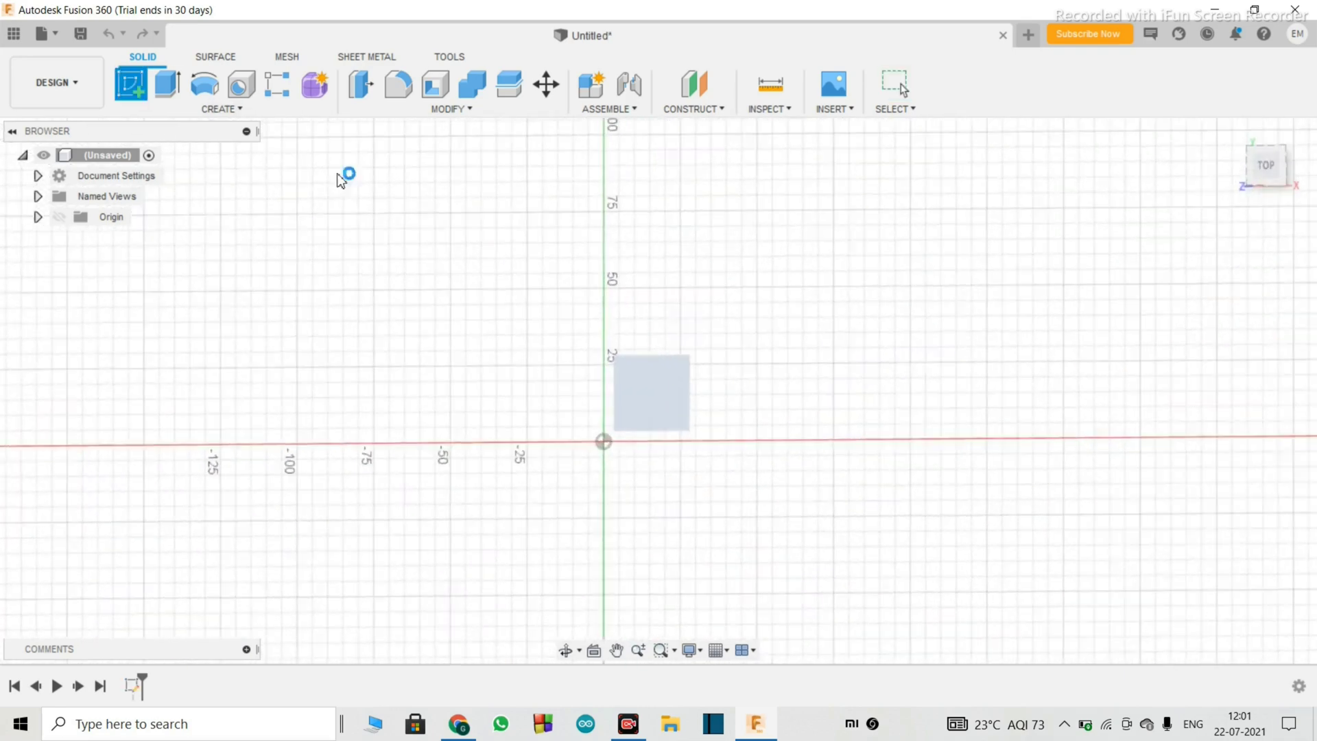
{"action": "left_click", "coordinate": [204, 84]}
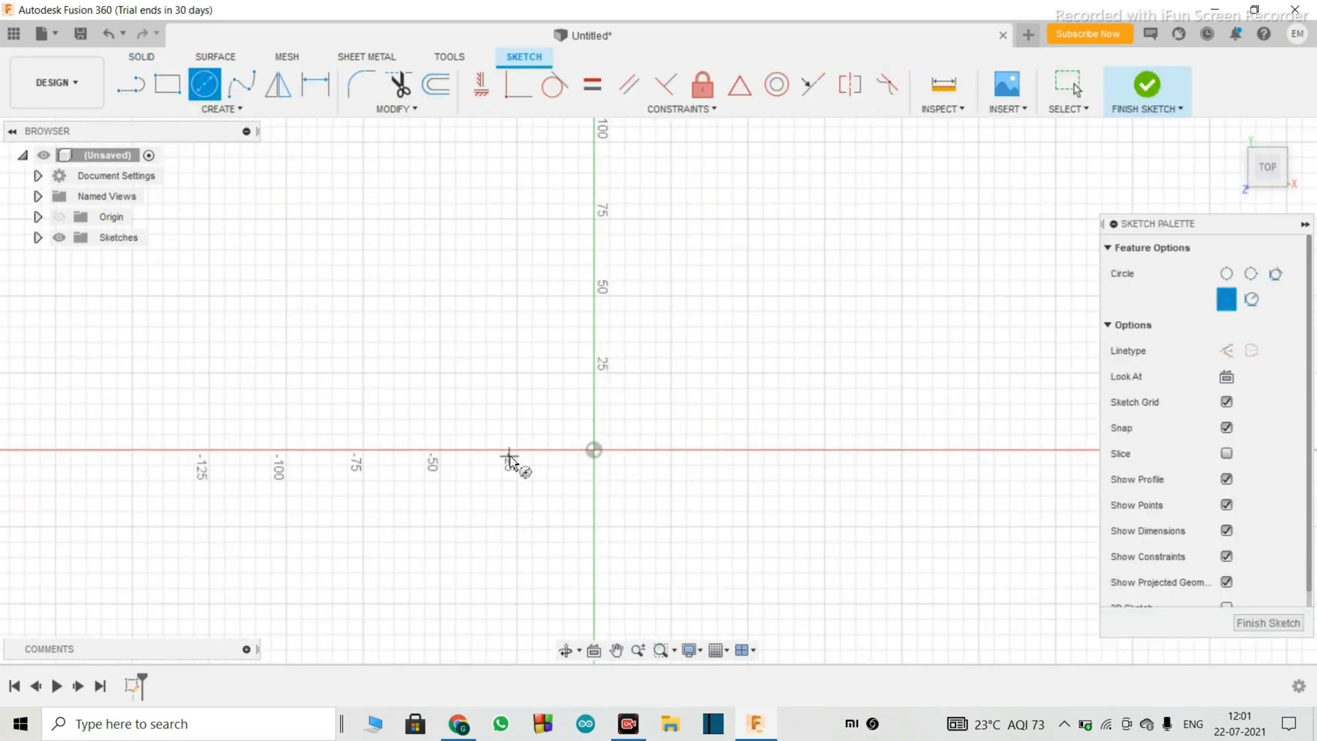
{"action": "left_click", "coordinate": [594, 450]}
{"action": "left_click", "coordinate": [780, 406]}
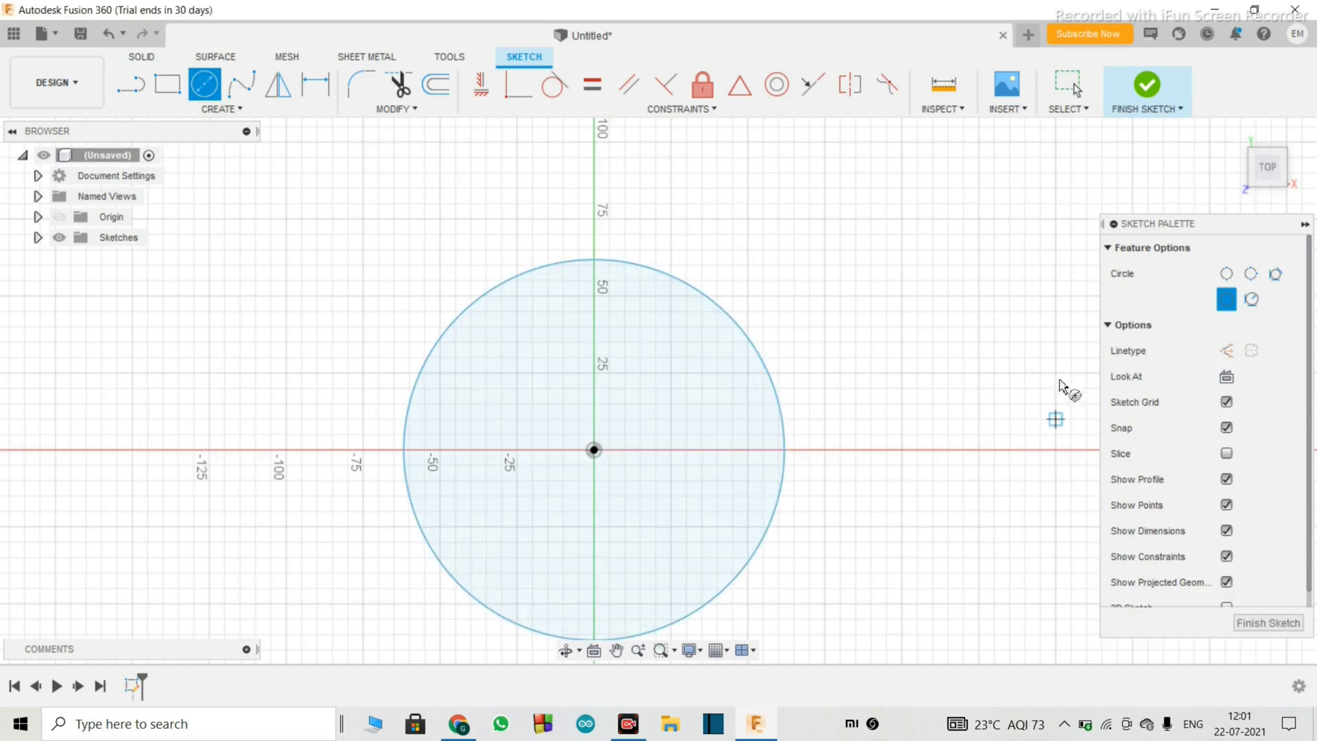
{"action": "left_click", "coordinate": [1268, 622]}
- Extrude the circle profile 30 mm into a solid cylinder
{"action": "left_click", "coordinate": [774, 439]}
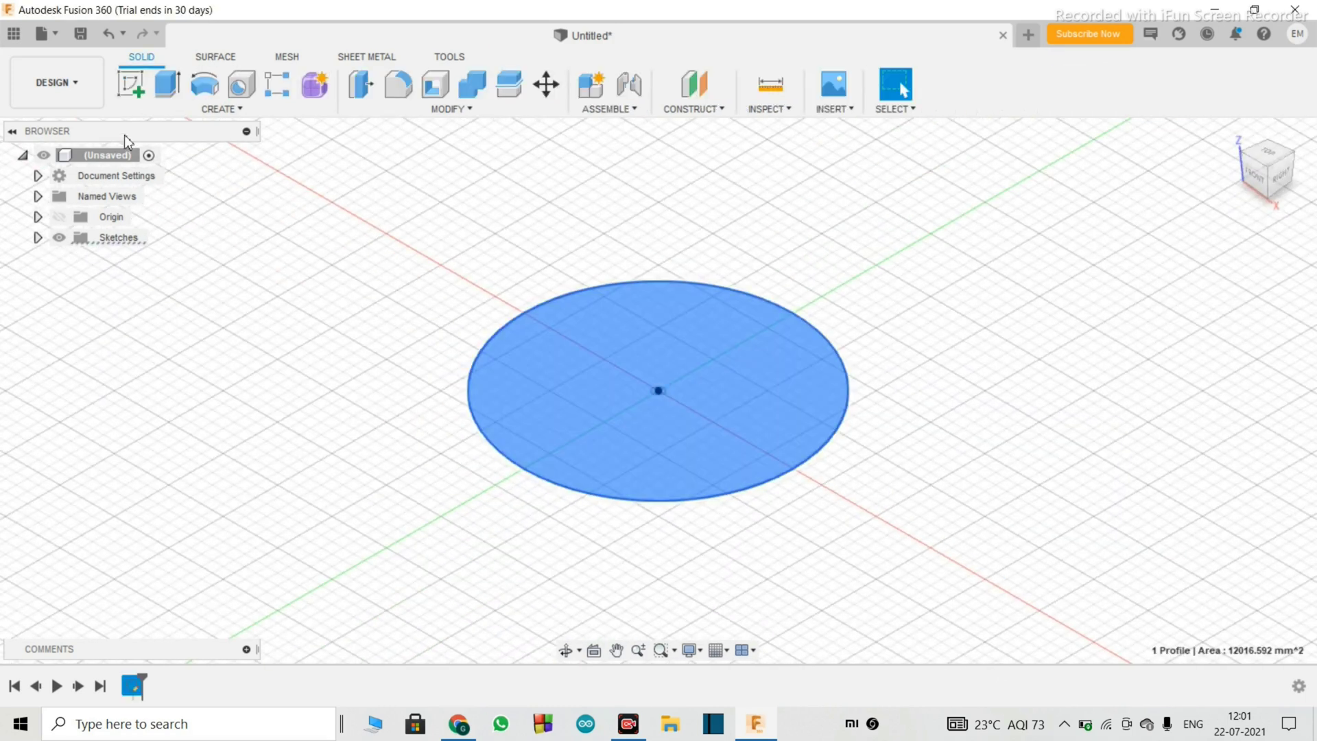
{"action": "left_click", "coordinate": [172, 102]}
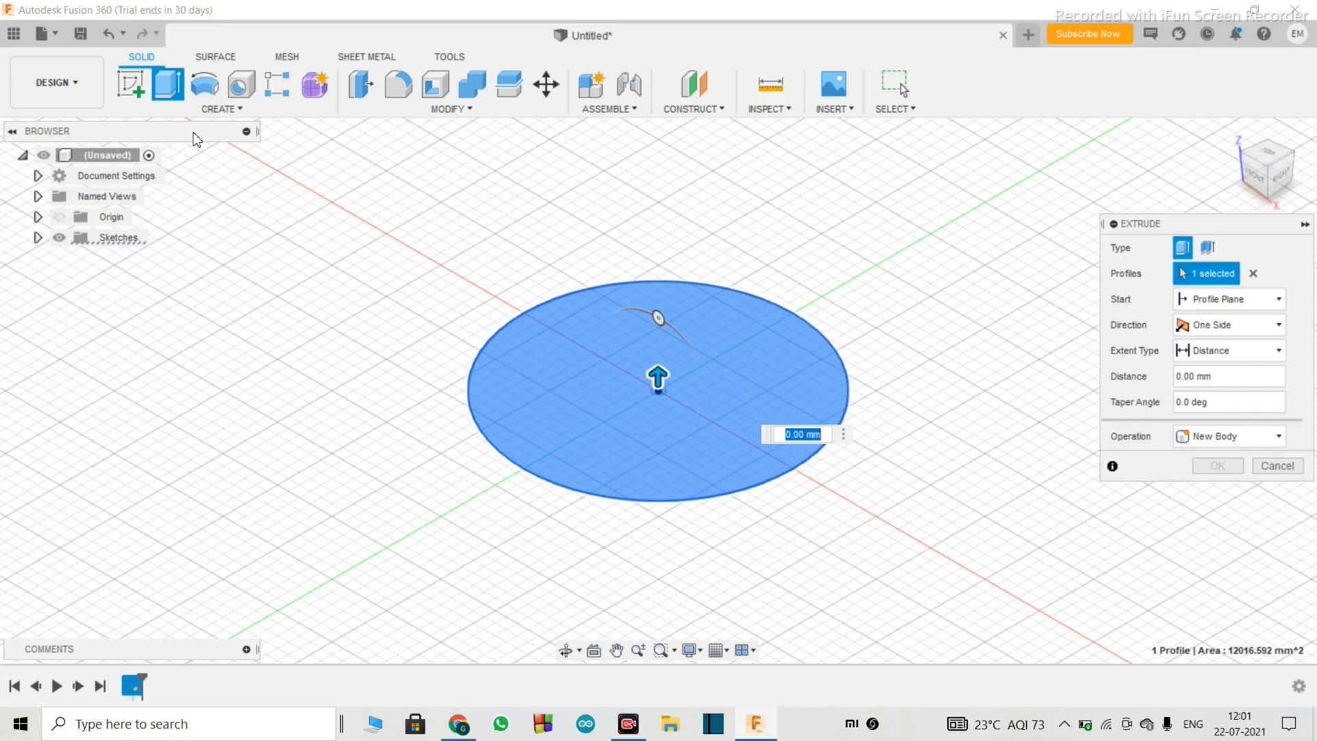
{"action": "type", "text": "30"}
{"action": "key", "text": "Return"}
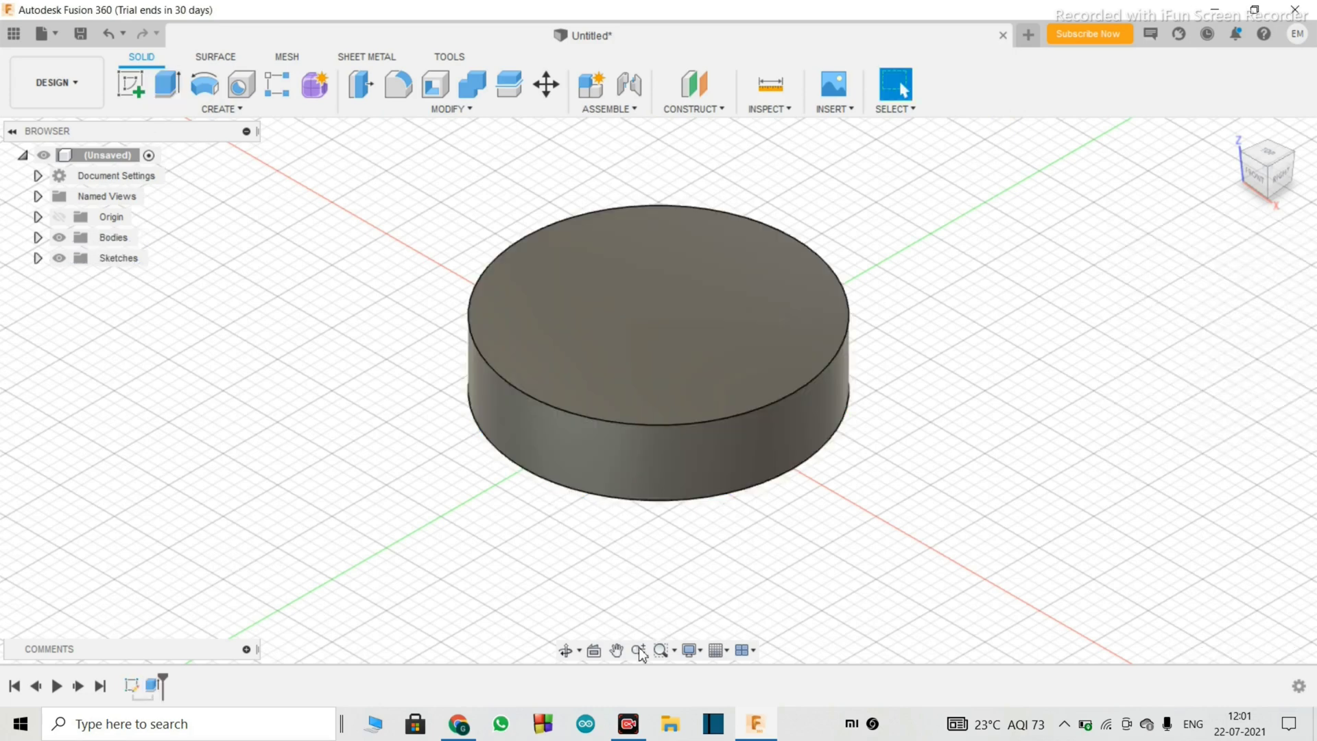
{"action": "left_click", "coordinate": [566, 651]}
{"action": "left_click_drag", "start_coordinate": [567, 544], "coordinate": [832, 414]}
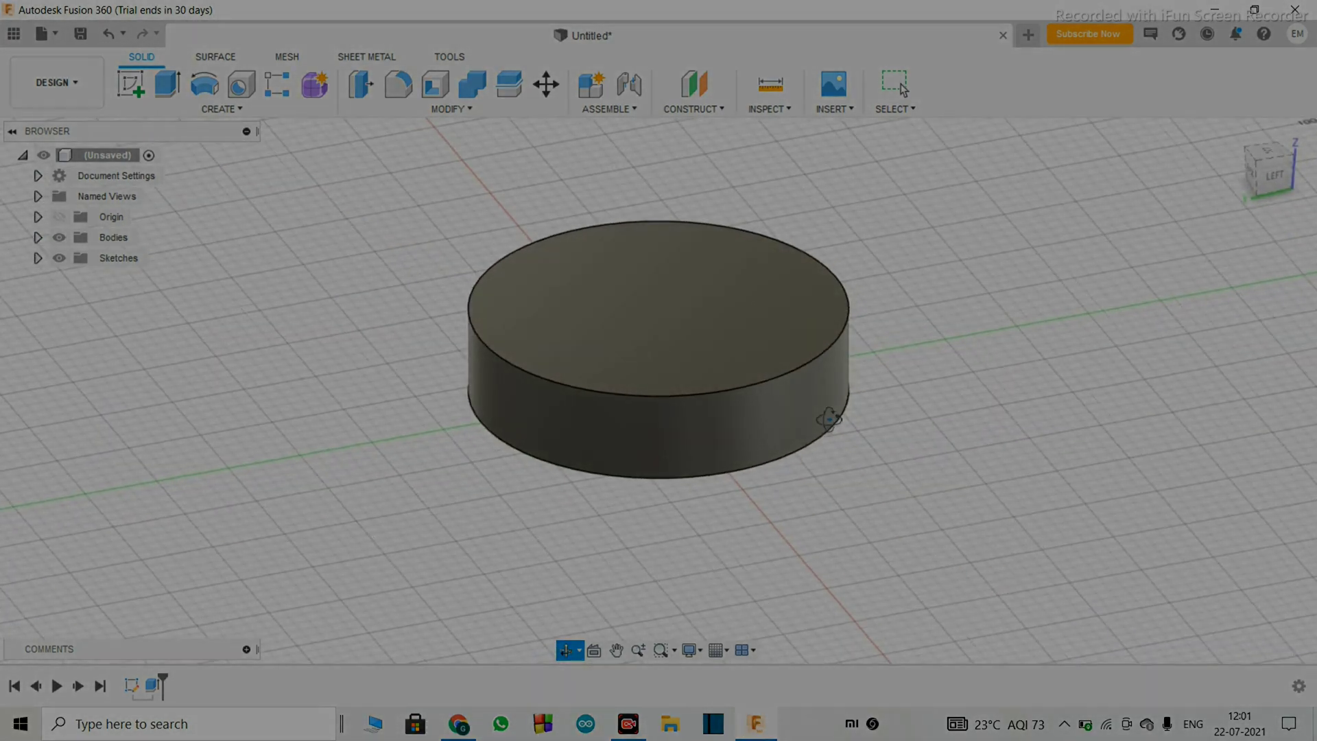